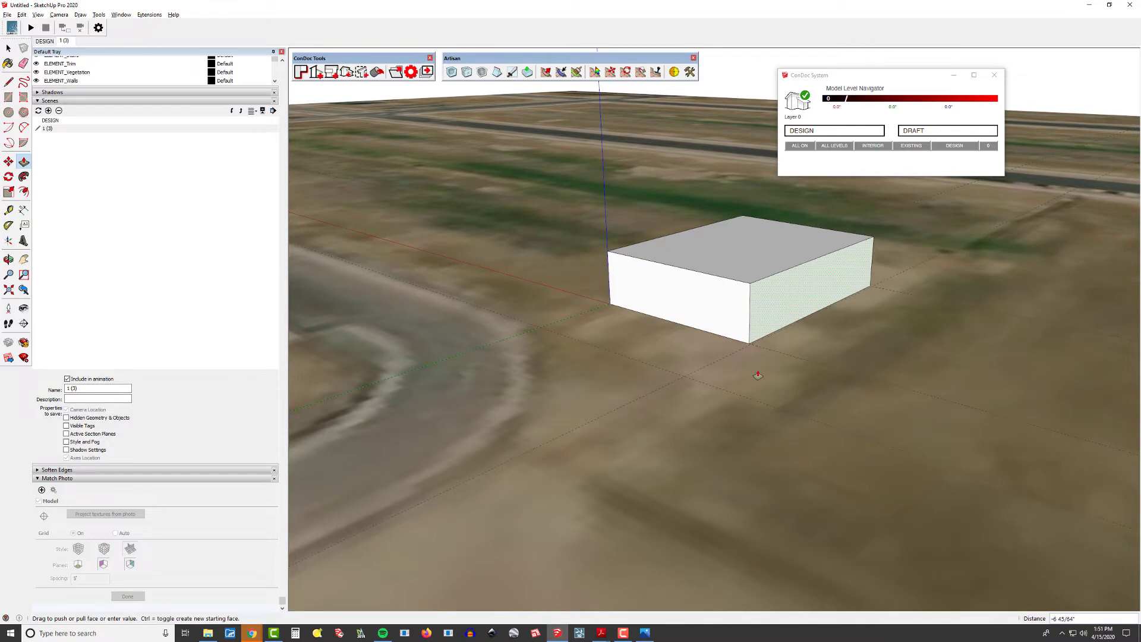
# - Push the block's side face inward about 17' 11" to meet the right corner of the garage wall in the matched photo scene
pyautogui.moveTo(777, 337); pyautogui.dragTo(77, 43)
pyautogui.click(73, 41)
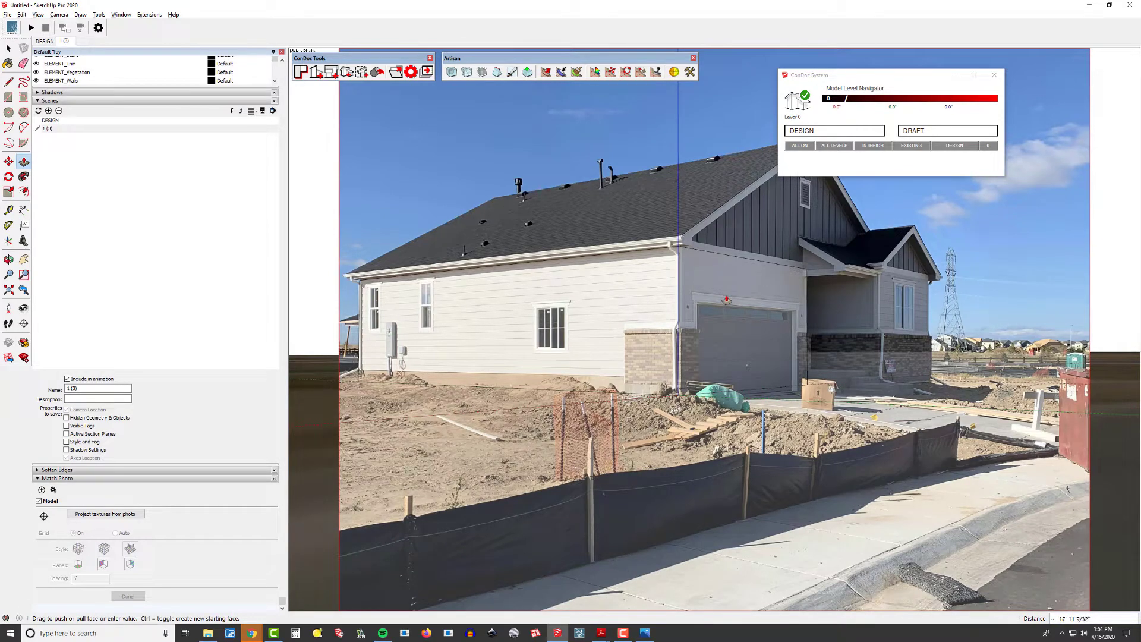
pyautogui.click(726, 300)
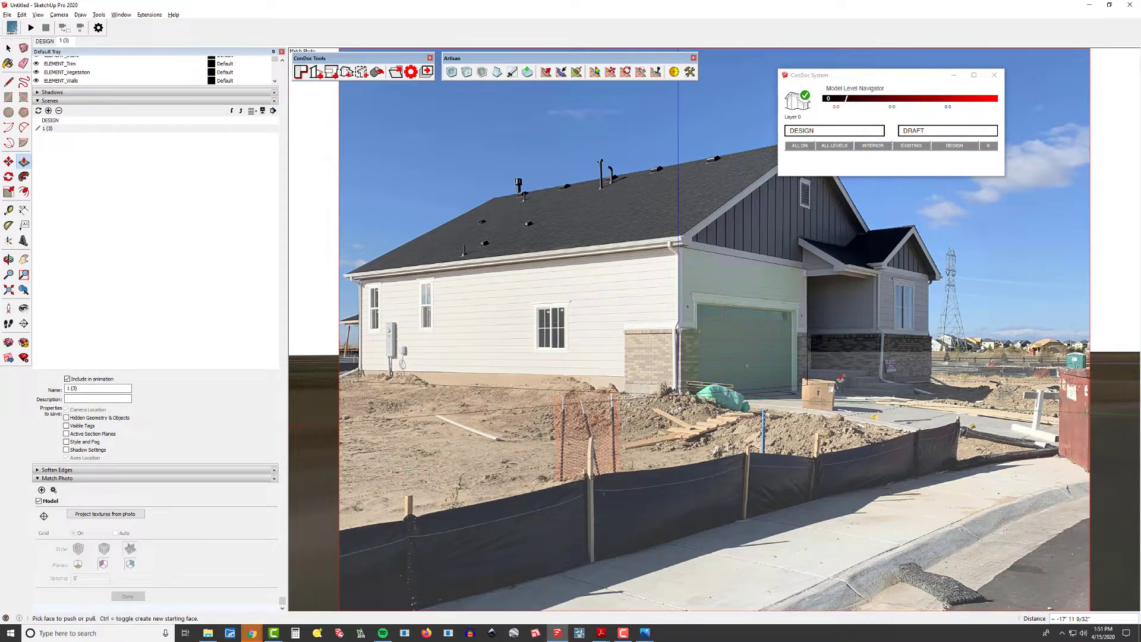
# - Delete the aerial location terrain beneath the block
pyautogui.scroll(4, 842, 378)
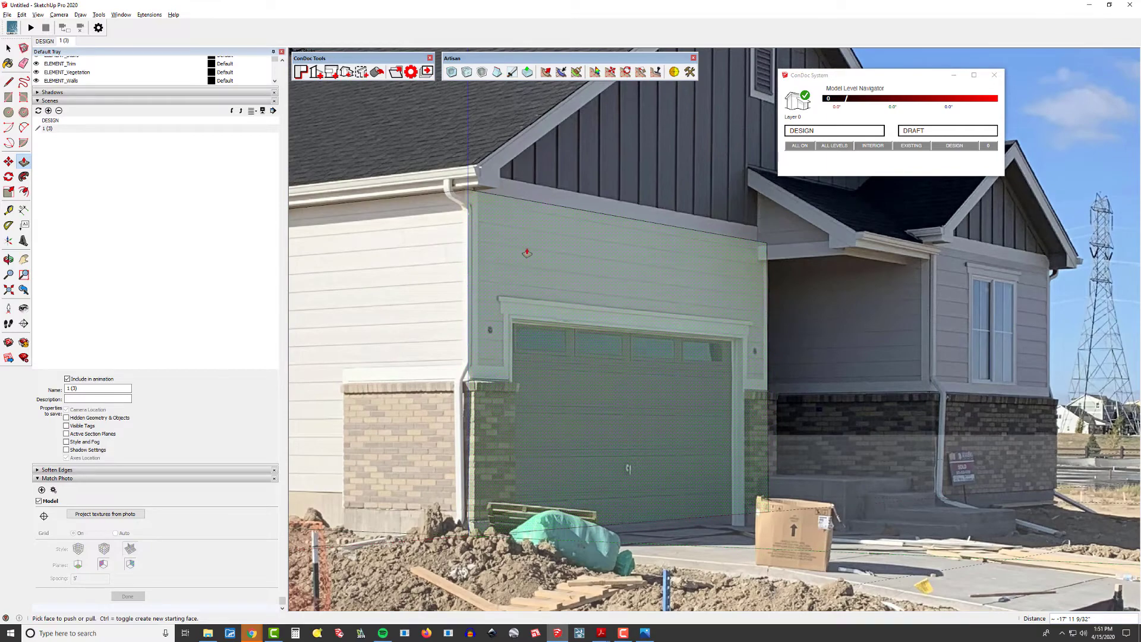
pyautogui.scroll(-4, 737, 333)
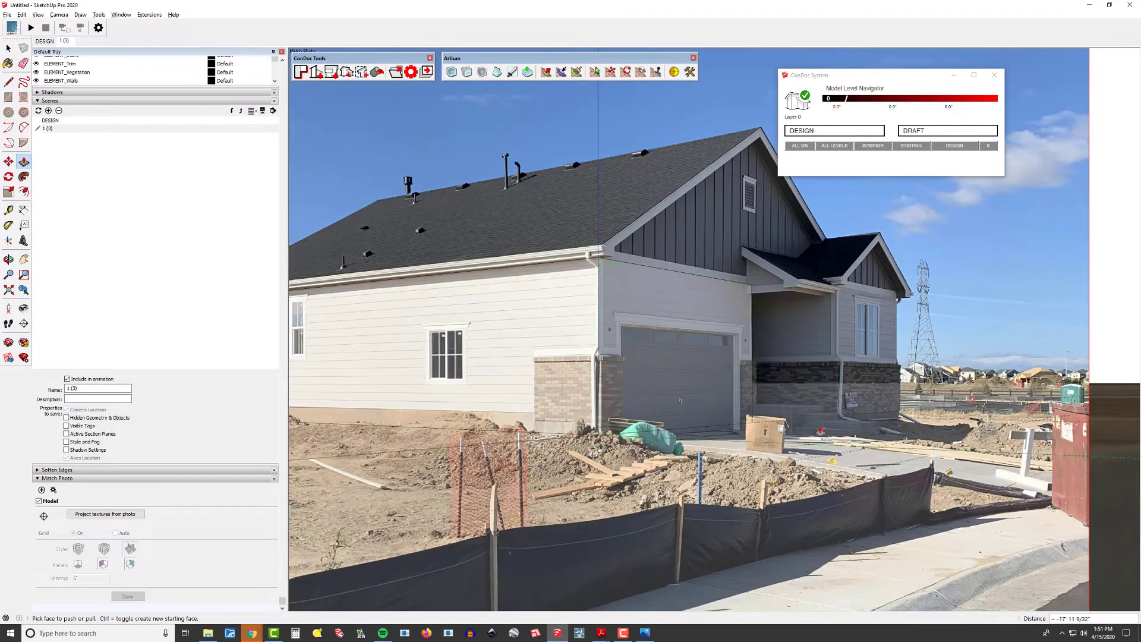
pyautogui.scroll(-2, 680, 400)
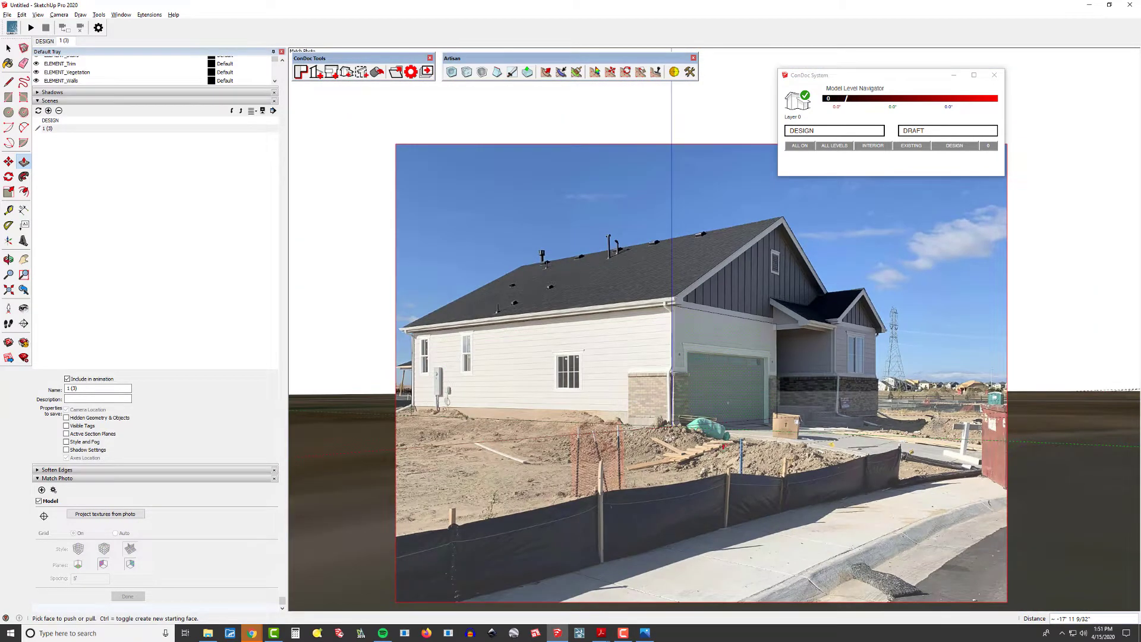
pyautogui.scroll(1, 861, 387)
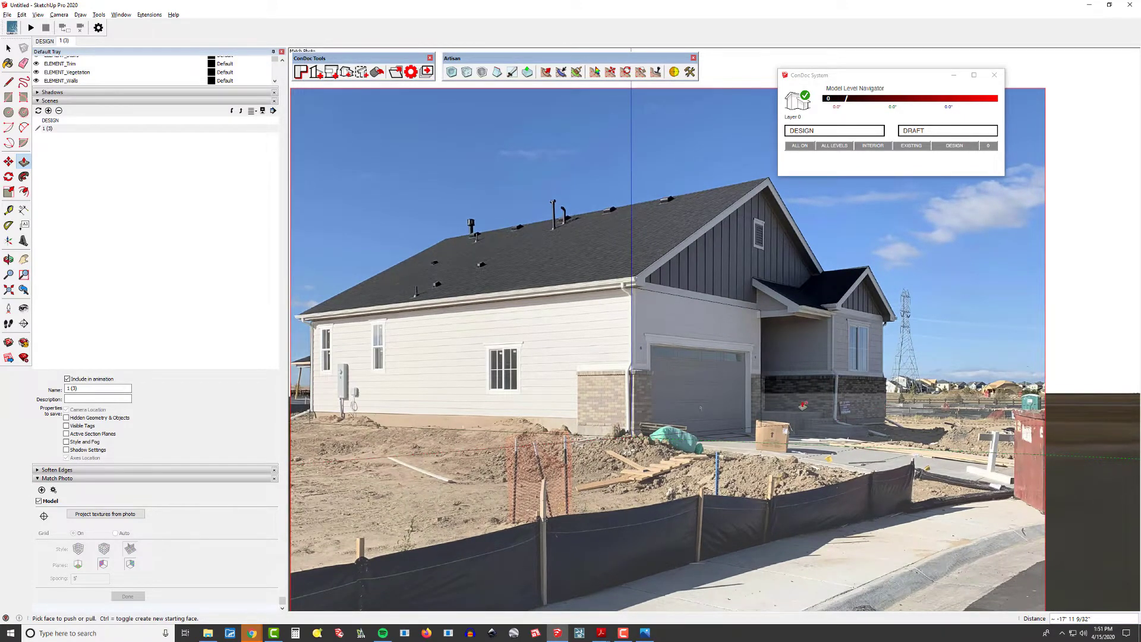
pyautogui.scroll(1, 803, 406)
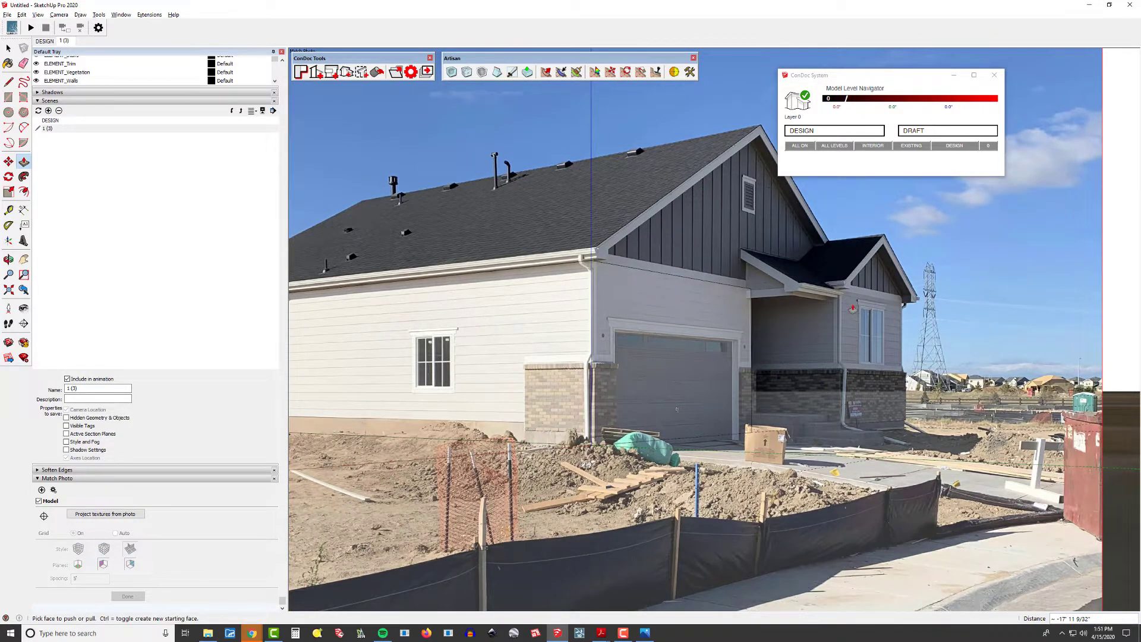
pyautogui.scroll(3, 676, 409)
pyautogui.moveTo(844, 416); pyautogui.dragTo(651, 403, button='middle')
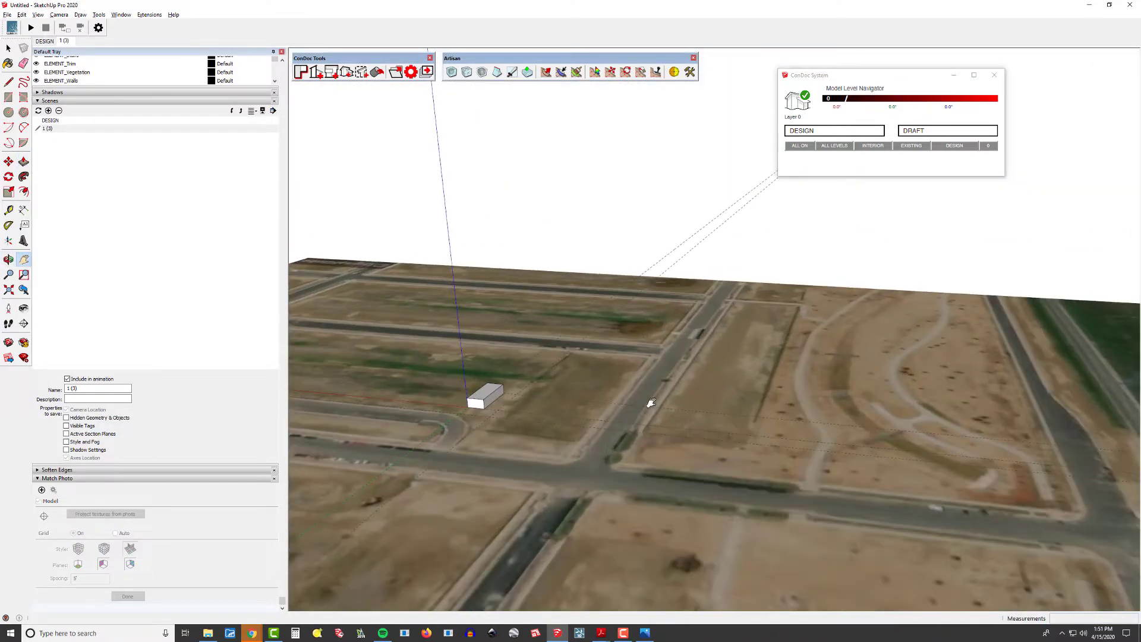
pyautogui.click(713, 394)
pyautogui.press('Delete')
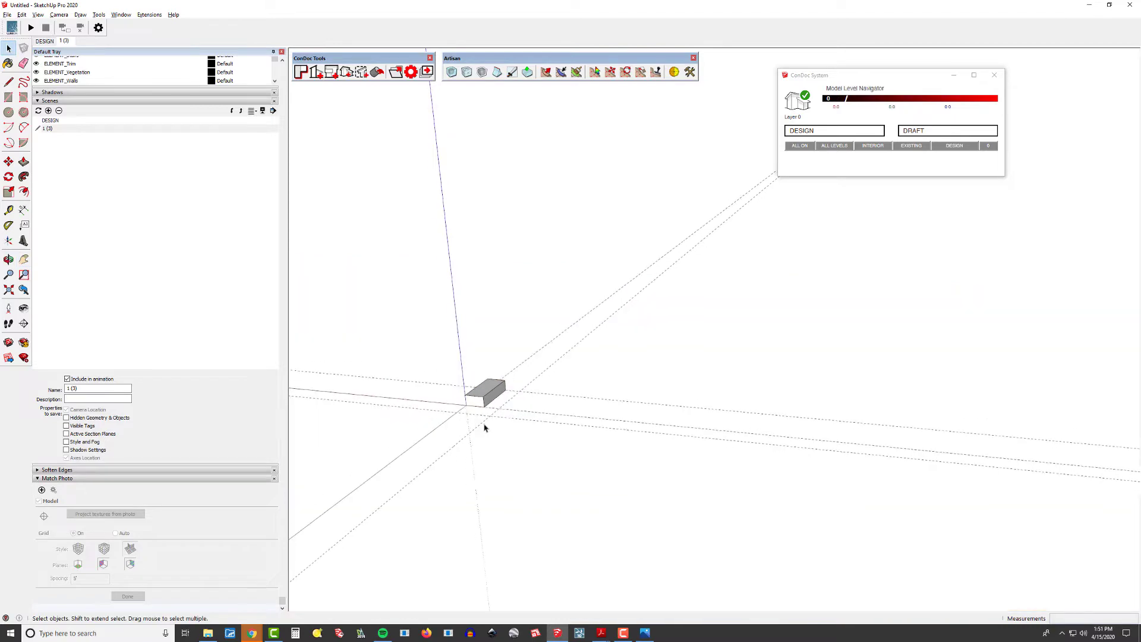
# - Extrude the block's side face outward 5' past the garage corner as a separate extension beside the porch
pyautogui.scroll(3, 469, 397)
pyautogui.scroll(3, 468, 393)
pyautogui.press('p')
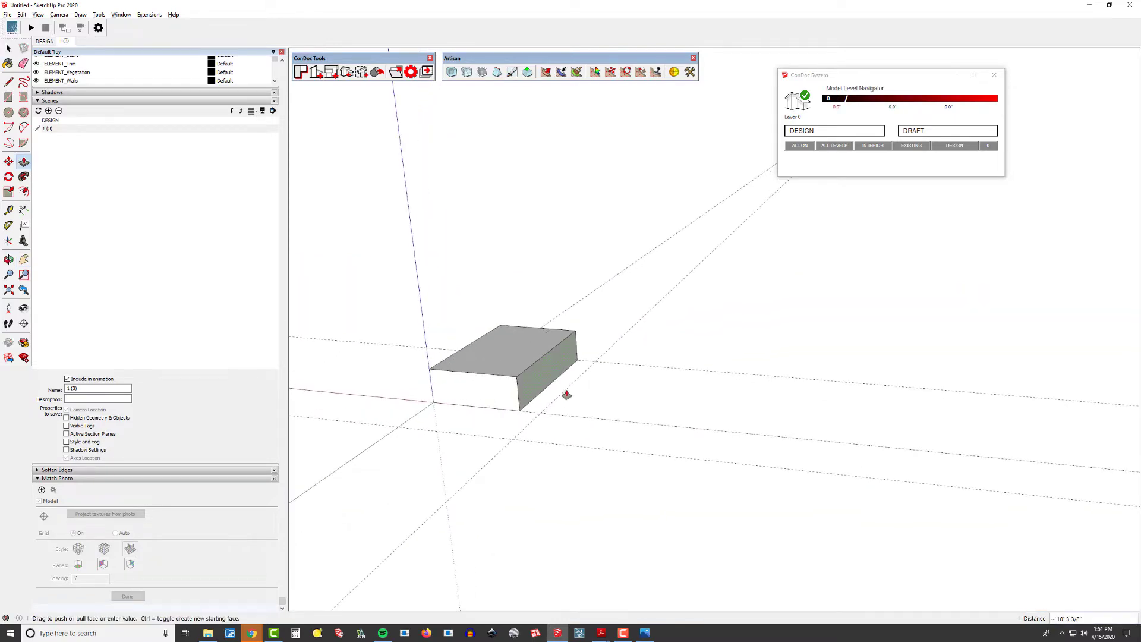
pyautogui.moveTo(524, 390); pyautogui.dragTo(364, 119)
pyautogui.click(64, 42)
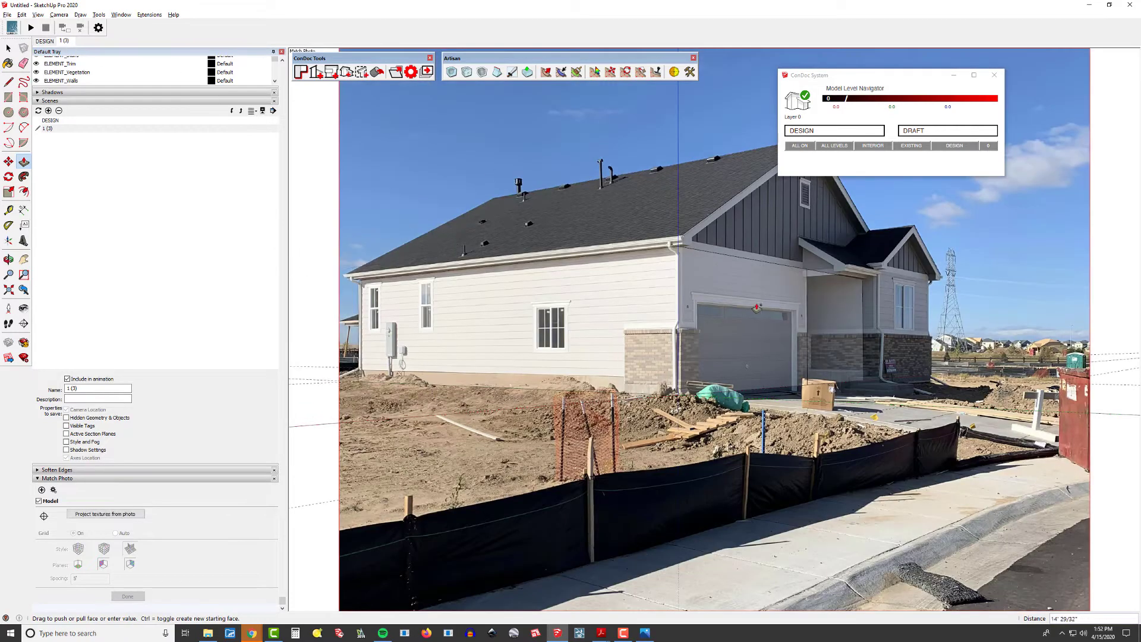
pyautogui.scroll(3, 850, 321)
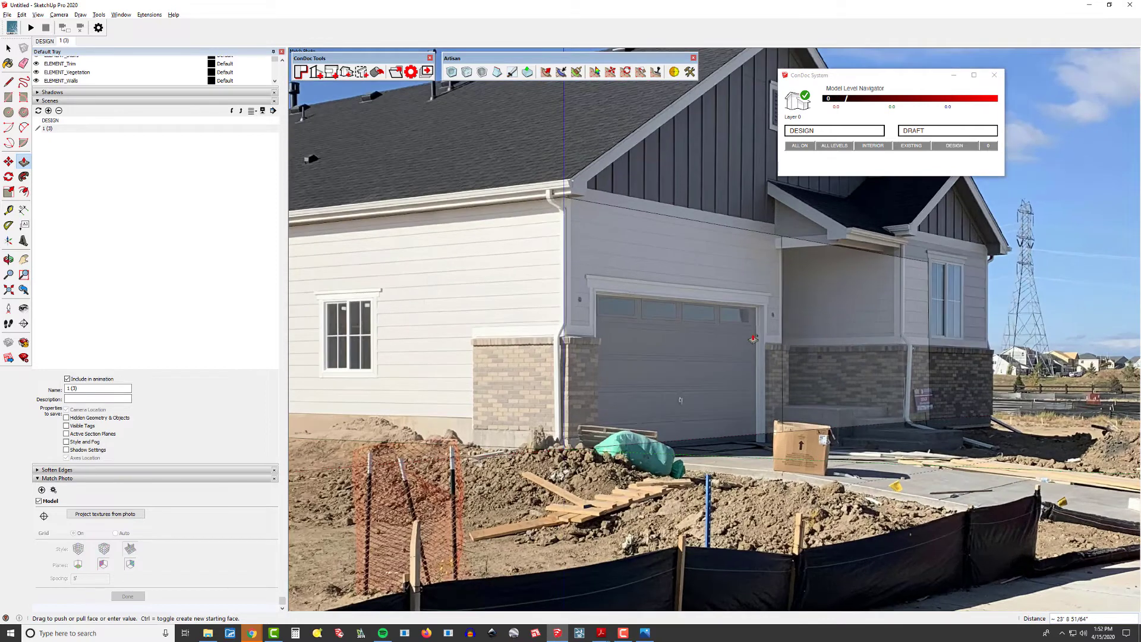
pyautogui.moveTo(753, 339); pyautogui.dragTo(684, 324)
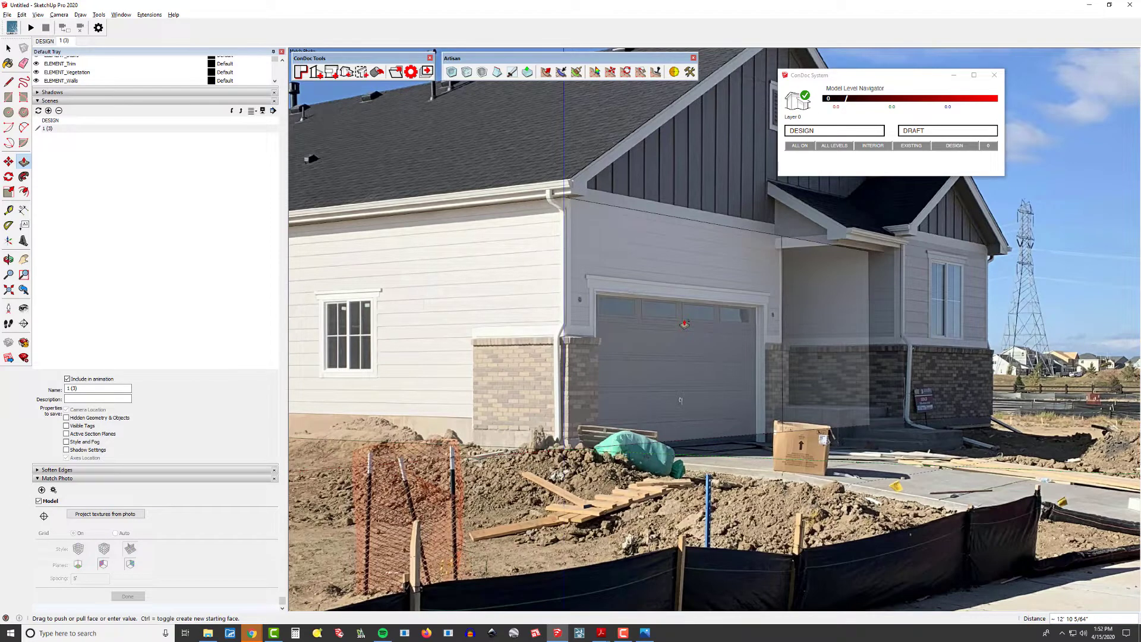
pyautogui.press('Return')
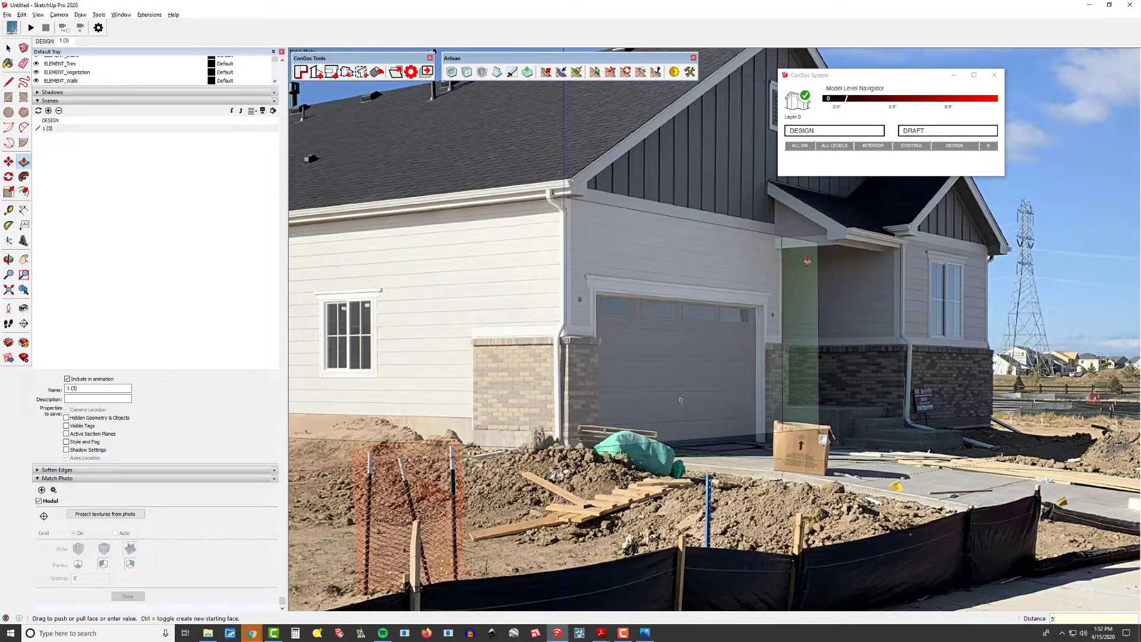
# - Pull the extension's front face forward about 3' 11 29/32" to match the porch front corner in the photo
pyautogui.moveTo(793, 277); pyautogui.dragTo(849, 290)
pyautogui.scroll(5, 773, 290)
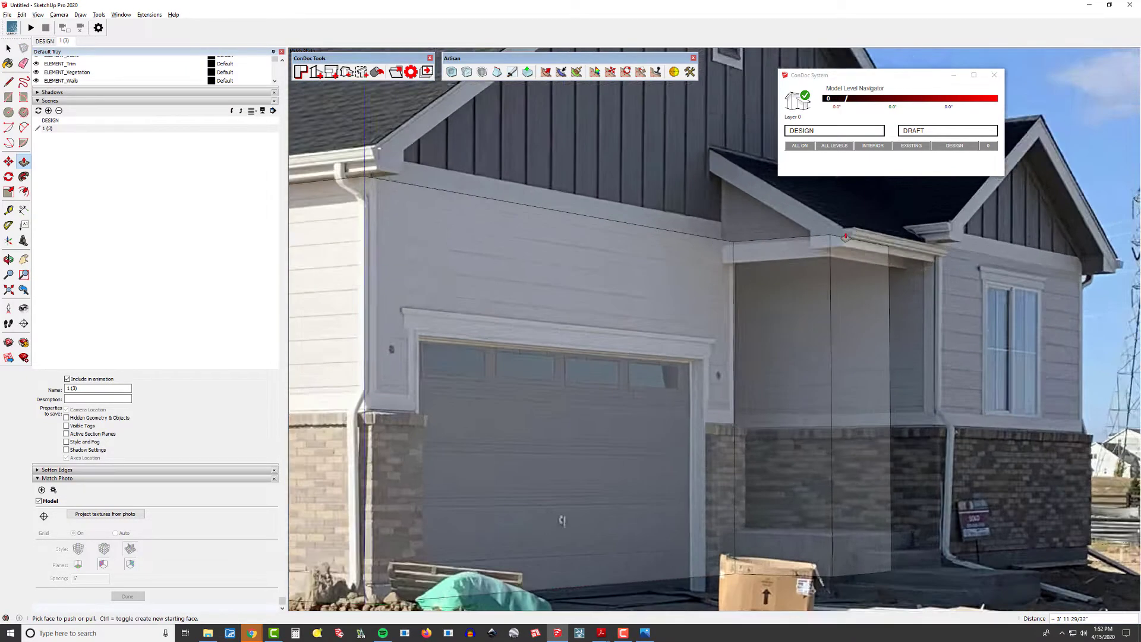
pyautogui.scroll(-5, 773, 290)
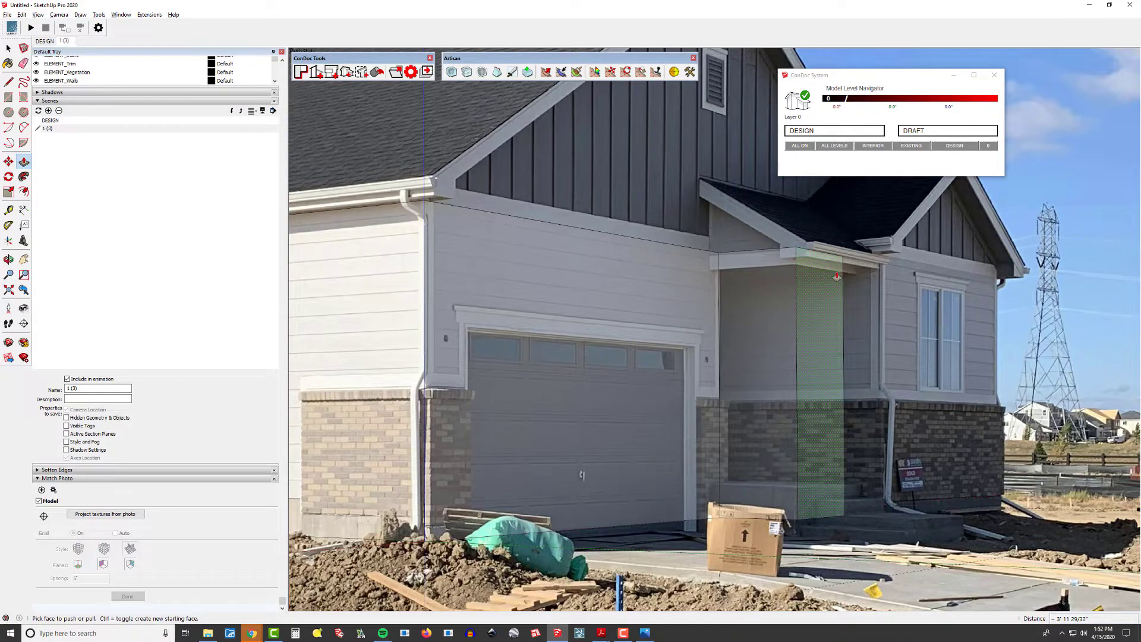
pyautogui.scroll(-2, 837, 276)
pyautogui.scroll(2, 835, 285)
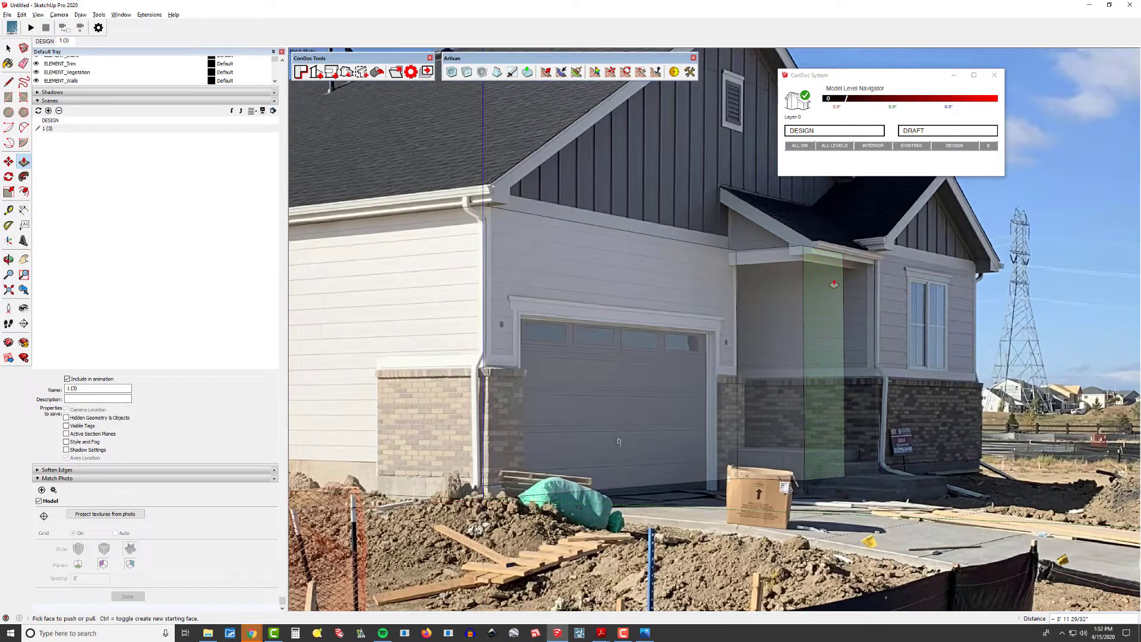
pyautogui.scroll(5, 835, 284)
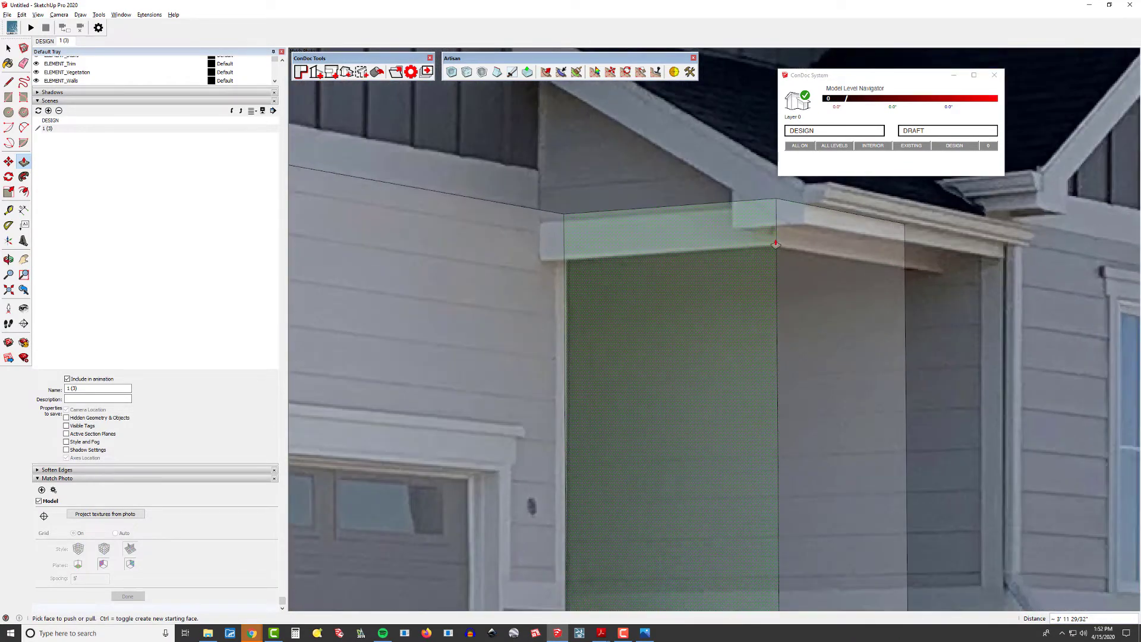
# - Pull the extension's outer side face outward about 1' 5 37/64", judging the porch width against the matched photo
pyautogui.scroll(-6, 775, 243)
pyautogui.moveTo(775, 243); pyautogui.dragTo(660, 341, button='middle')
pyautogui.press('p')
pyautogui.moveTo(897, 359); pyautogui.dragTo(213, 90)
pyautogui.click(63, 41)
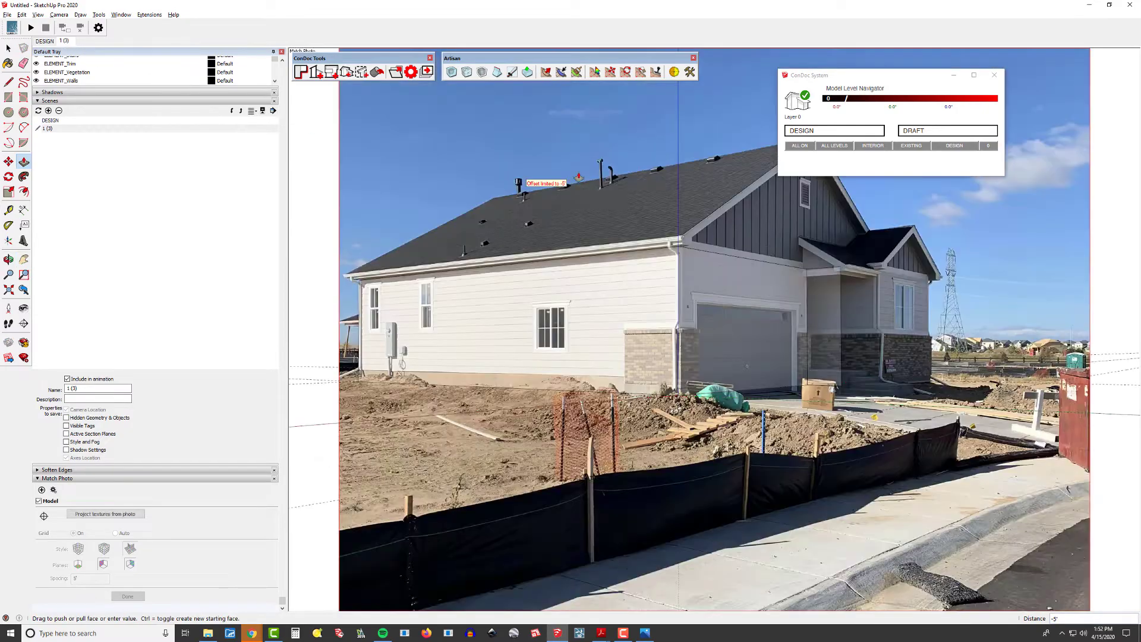
pyautogui.scroll(5, 728, 283)
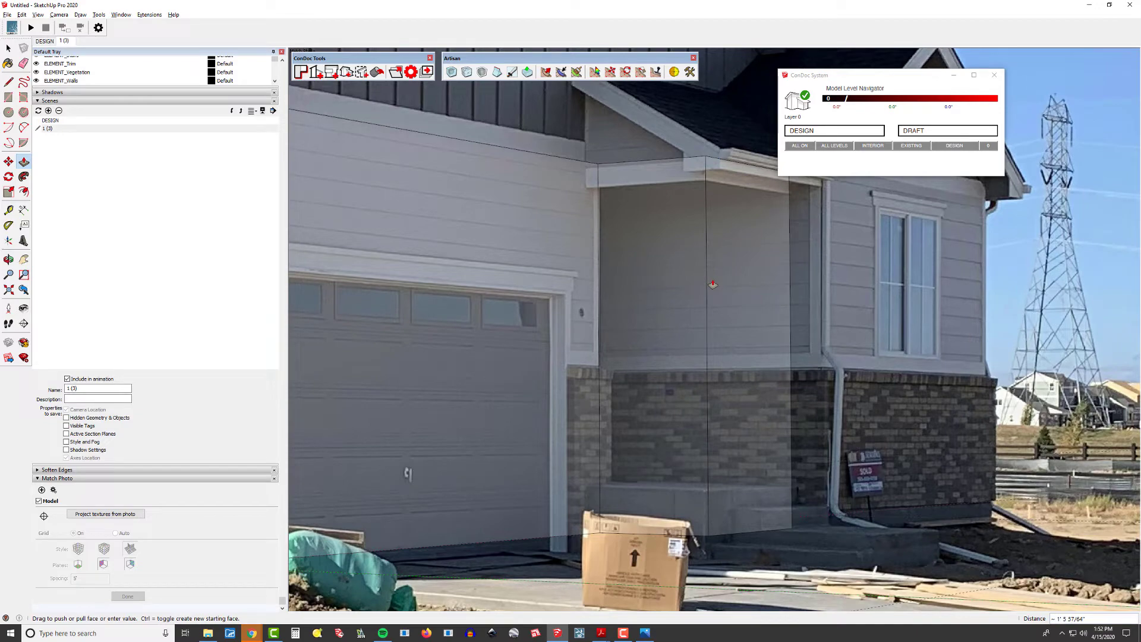
pyautogui.click(713, 285)
# - Draw two connected lines from the extension's outer front edge, forward to the windowed bay's near corner and across to its far corner
pyautogui.scroll(-5, 701, 297)
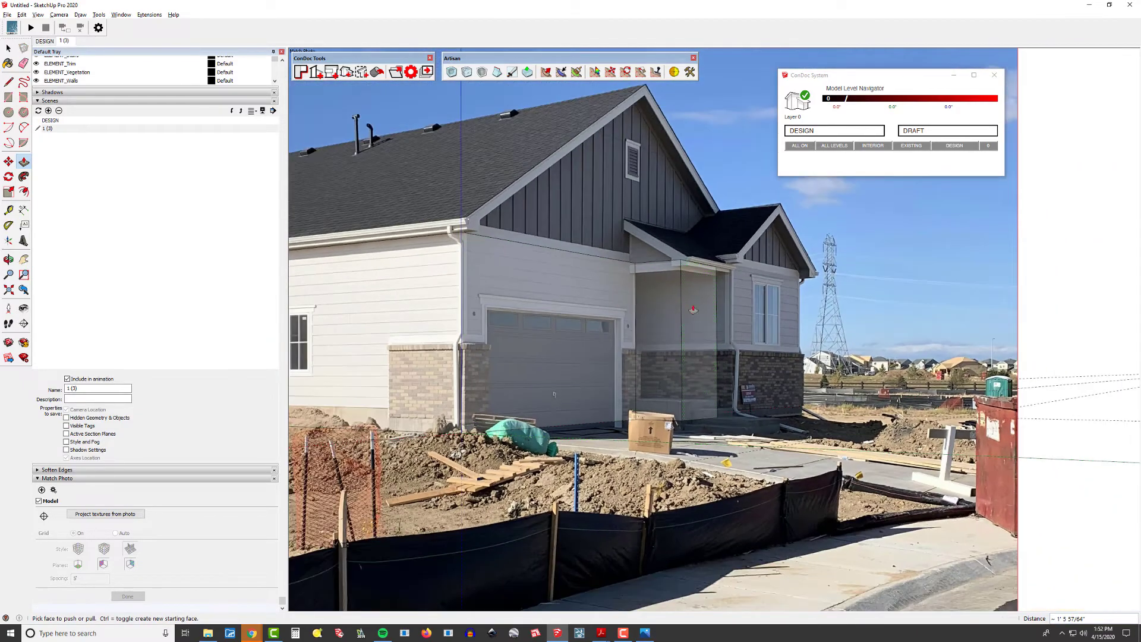
pyautogui.moveTo(693, 310); pyautogui.dragTo(909, 317, button='middle')
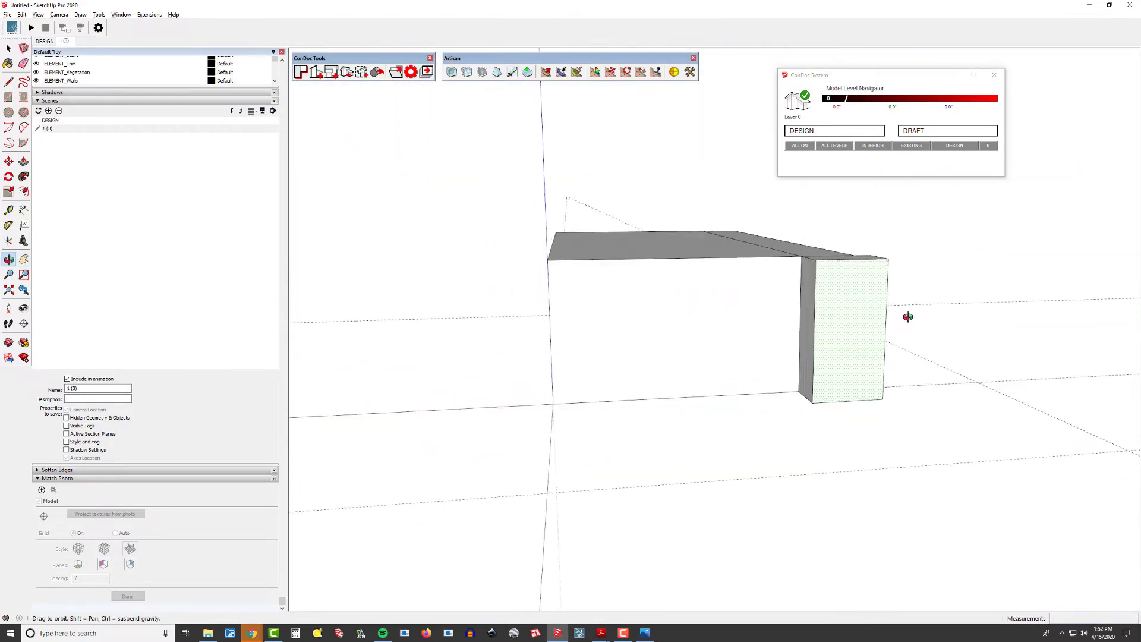
pyautogui.scroll(3, 901, 273)
pyautogui.press('h')
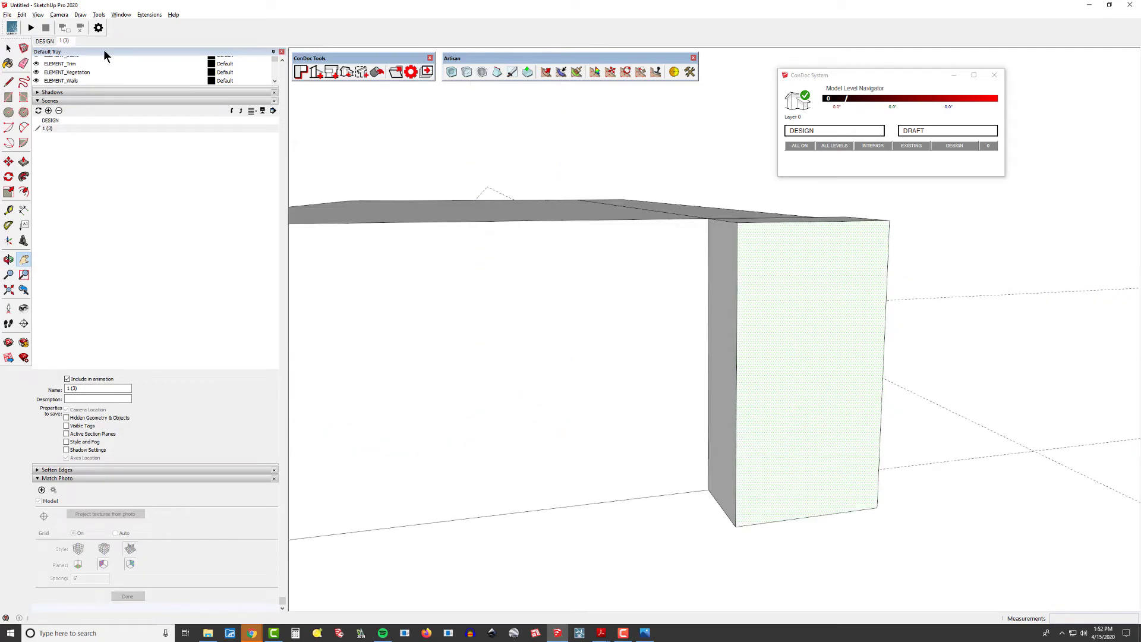
pyautogui.click(64, 41)
pyautogui.scroll(6, 791, 262)
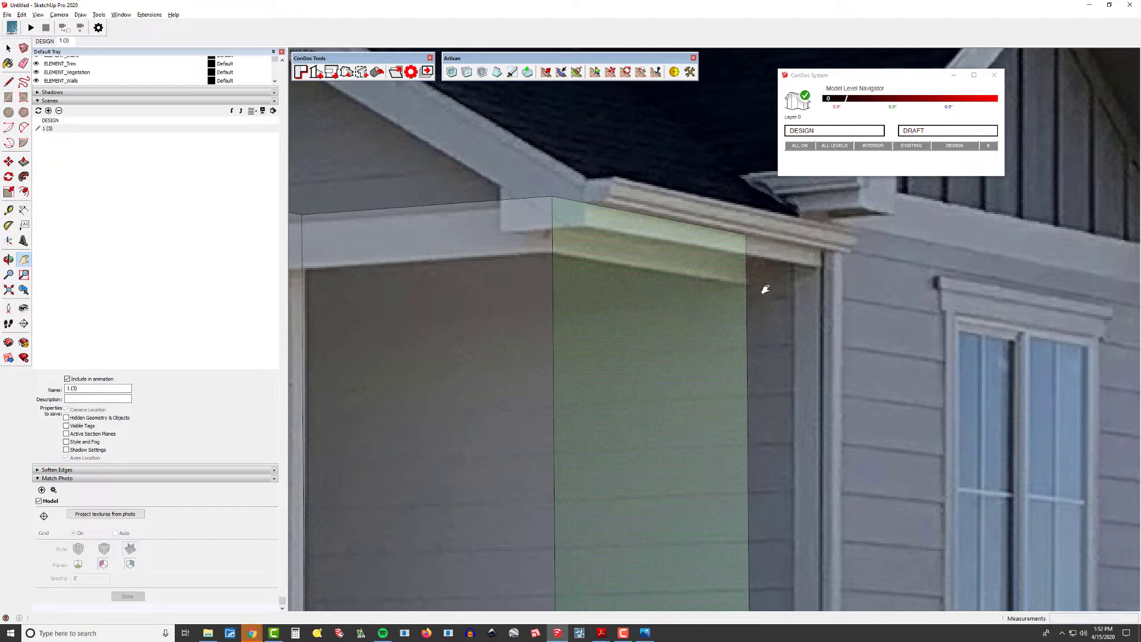
pyautogui.press('l')
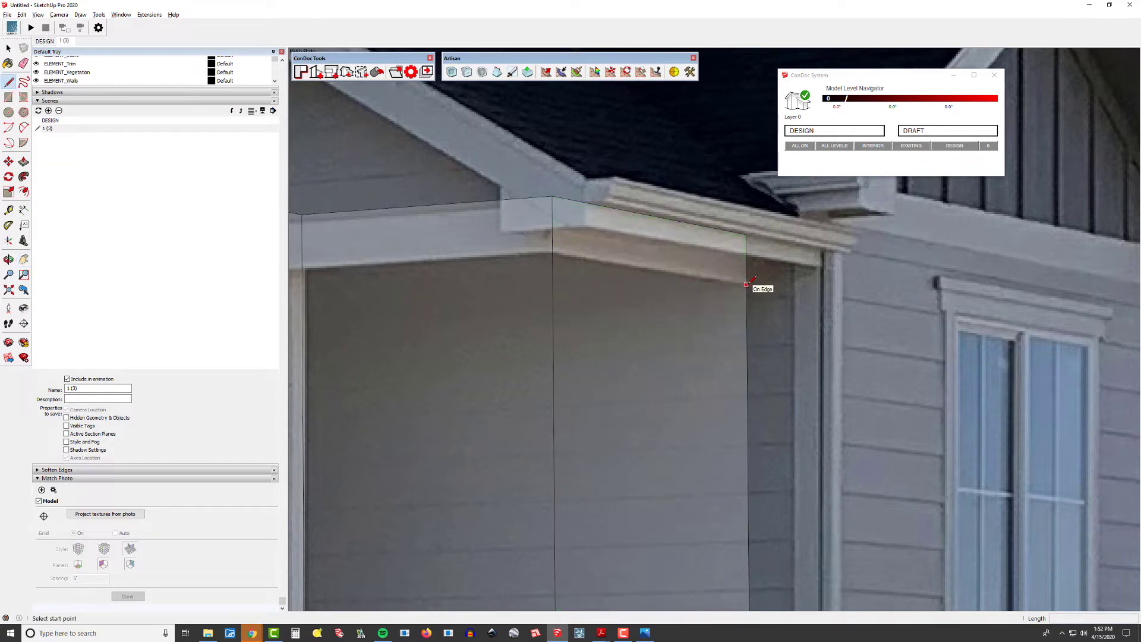
pyautogui.scroll(-2, 703, 375)
pyautogui.scroll(-2, 687, 355)
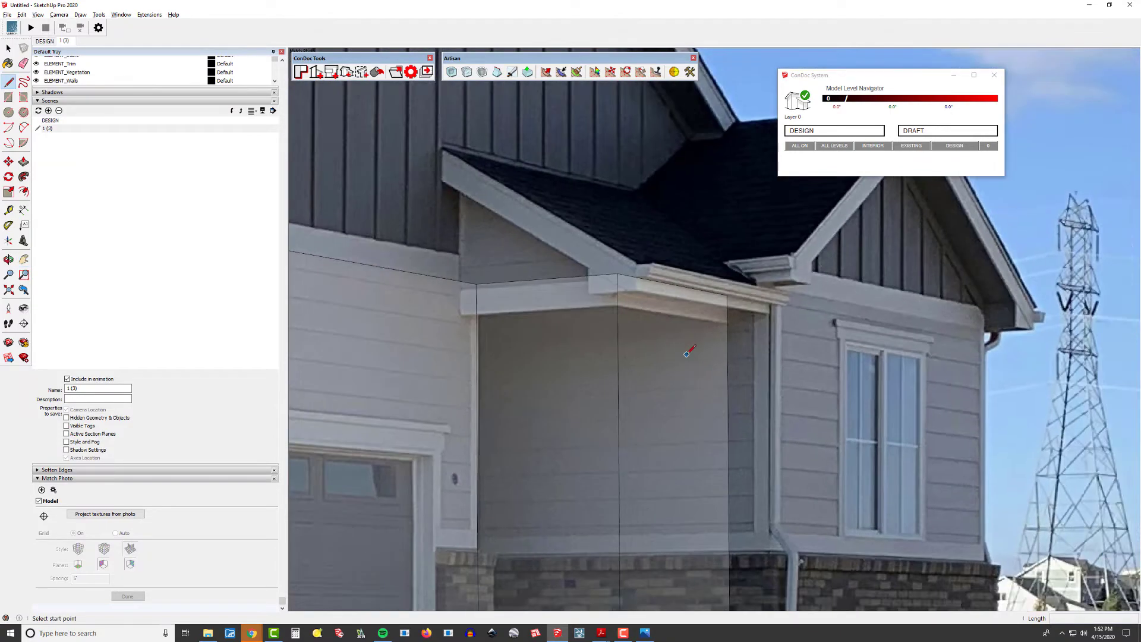
pyautogui.click(727, 324)
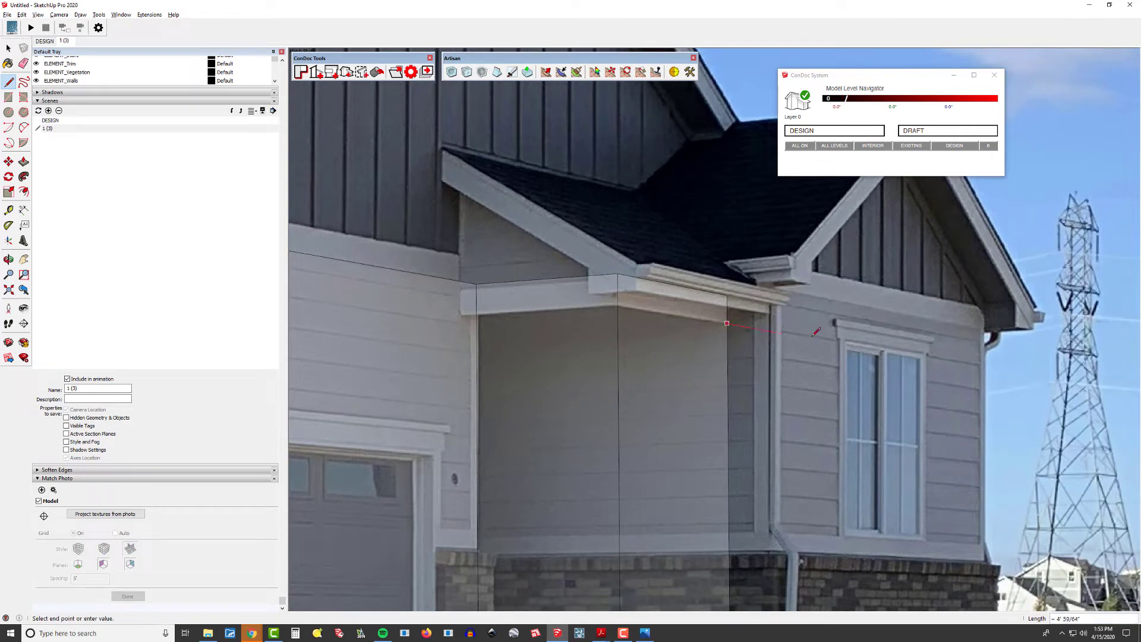
pyautogui.click(769, 321)
pyautogui.click(985, 360)
# - Pull the porch extension's outer side face out to the far end of the drawn line to form the windowed bay
pyautogui.scroll(-3, 669, 333)
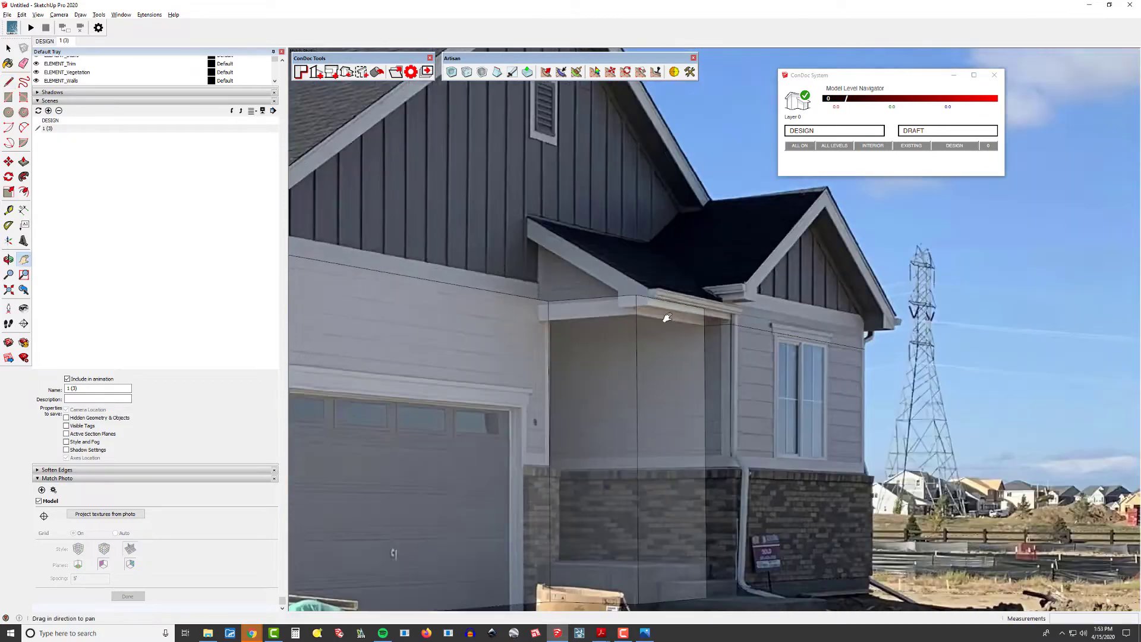
pyautogui.moveTo(674, 334); pyautogui.dragTo(377, 392, button='middle')
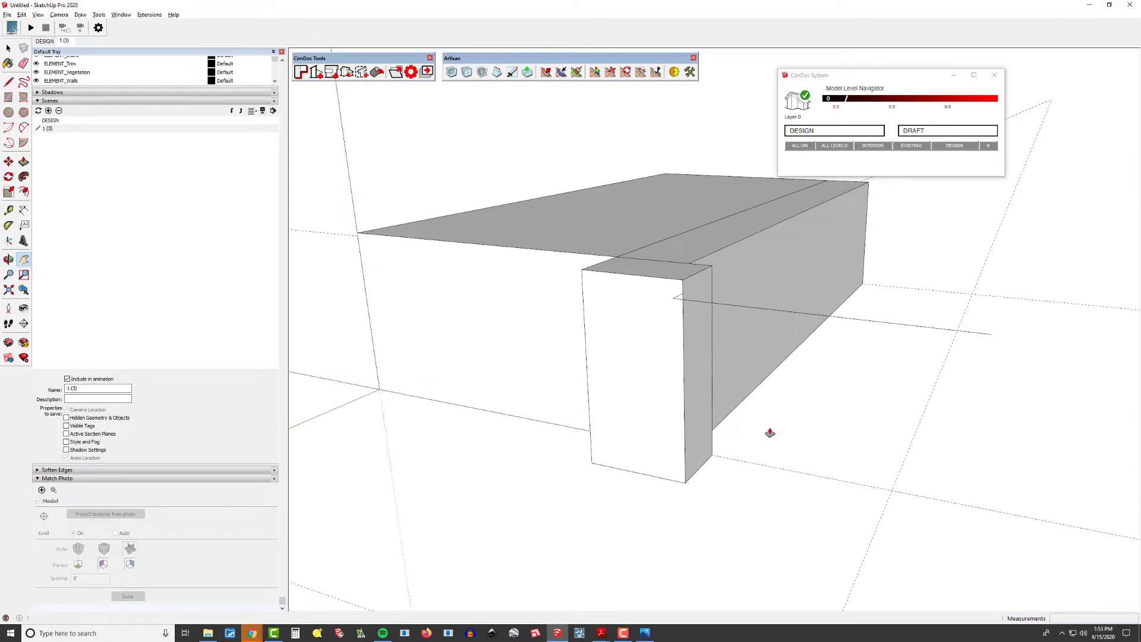
pyautogui.press('p')
pyautogui.moveTo(750, 368); pyautogui.dragTo(994, 340)
# - Pull the bay's front face forward to the drawn line's corner and erase the leftover reference lines
pyautogui.moveTo(687, 397); pyautogui.dragTo(725, 283, button='middle')
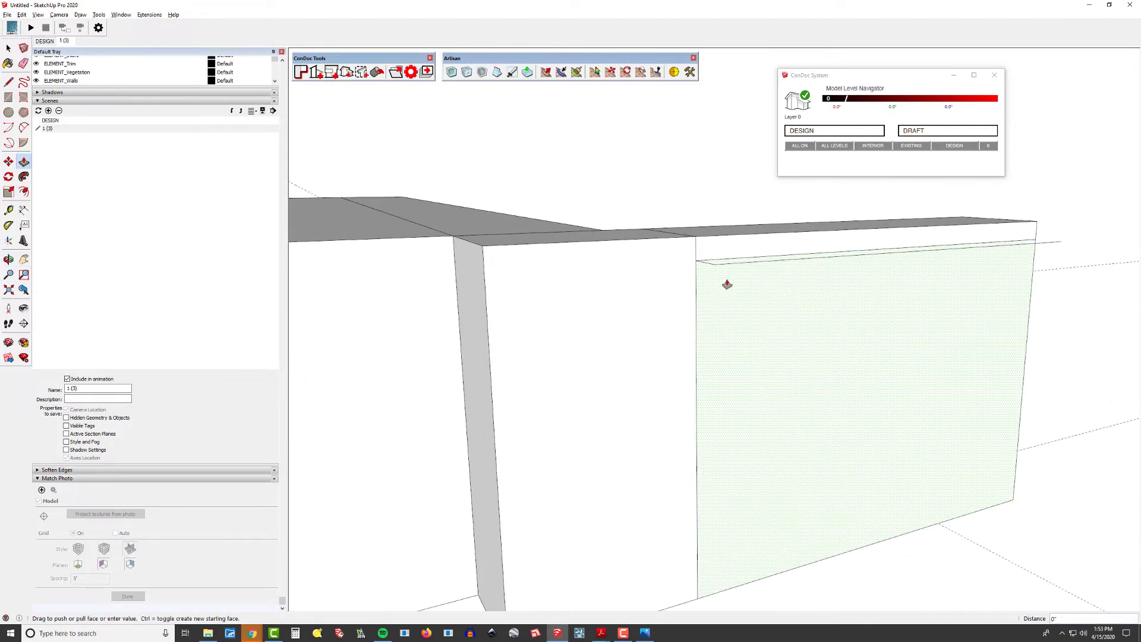
pyautogui.click(717, 255)
pyautogui.press('Escape')
pyautogui.scroll(-6, 713, 269)
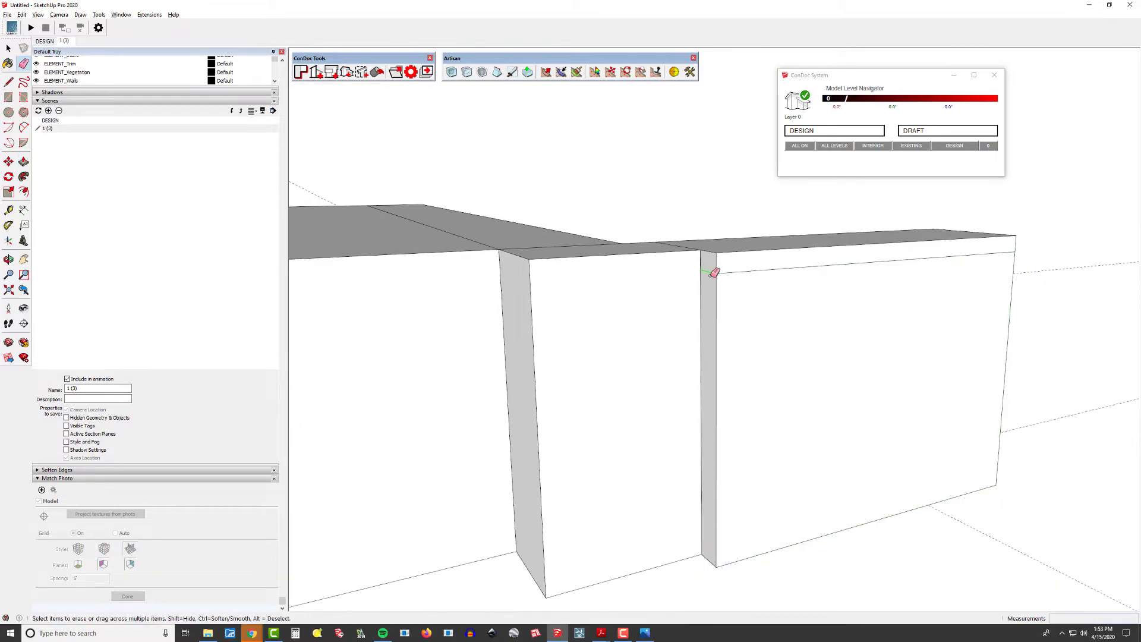
# - Pull the main block's recessed side face outward until it is flush with the bay's outer side
pyautogui.press('h')
pyautogui.moveTo(749, 315); pyautogui.dragTo(606, 316, button='middle')
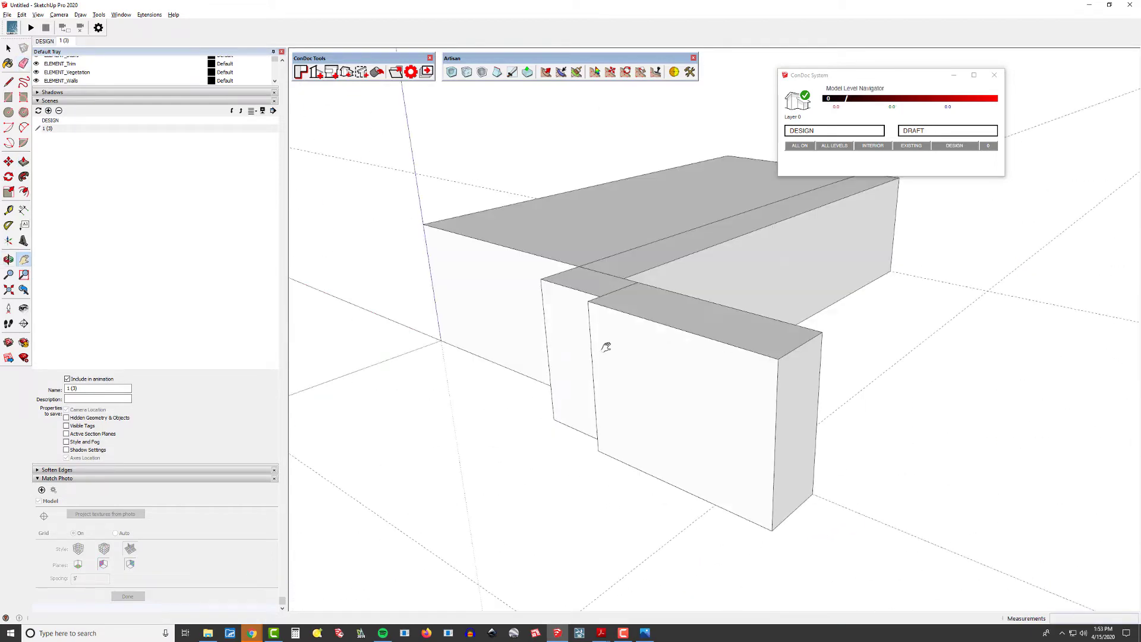
pyautogui.press('p')
pyautogui.click(793, 321)
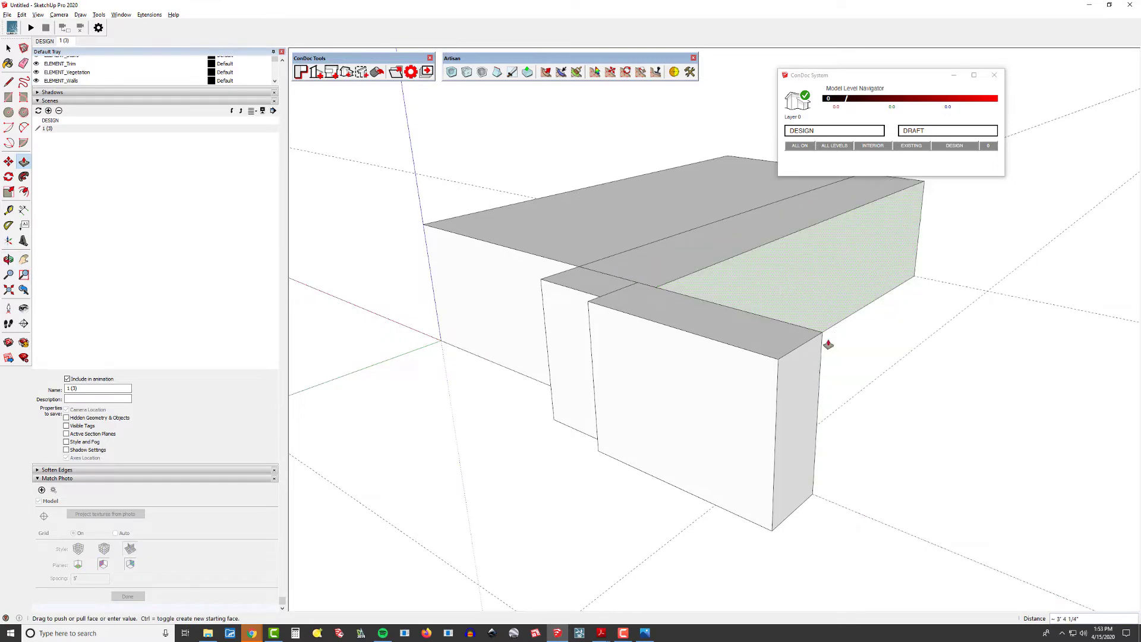
pyautogui.click(799, 338)
# - Erase the leftover edges dividing the top face between the garage block, porch extension and bay
pyautogui.press('e')
pyautogui.moveTo(637, 278)
pyautogui.mouseDown()
pyautogui.moveTo(688, 280)
pyautogui.moveTo(841, 357)
pyautogui.mouseUp()
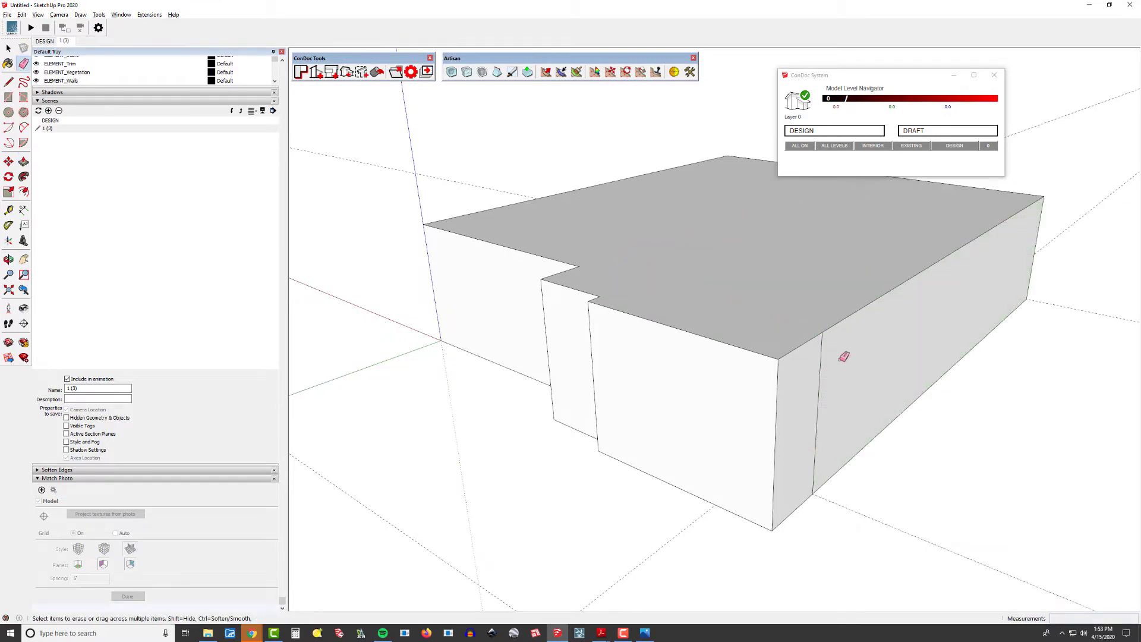
pyautogui.moveTo(841, 357)
pyautogui.mouseDown(button='middle')
pyautogui.moveTo(586, 377)
pyautogui.moveTo(803, 354)
pyautogui.mouseUp(button='middle')
pyautogui.press('space')
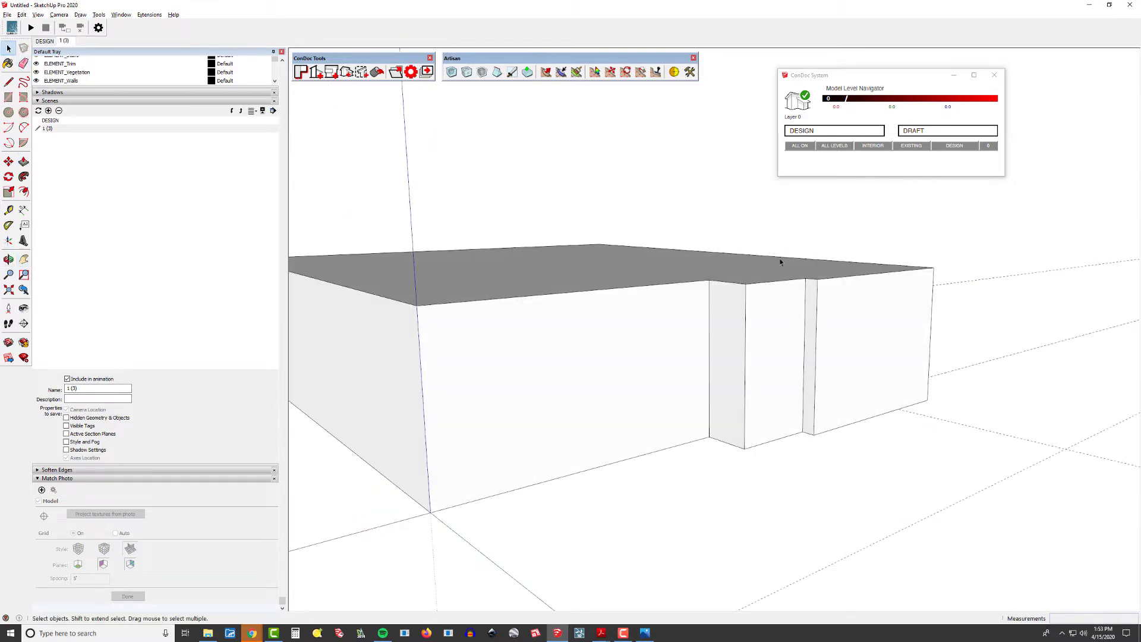
# - Examine how the block's top edges line up with the eaves, trim and porch in the matched photo scene
pyautogui.click(65, 41)
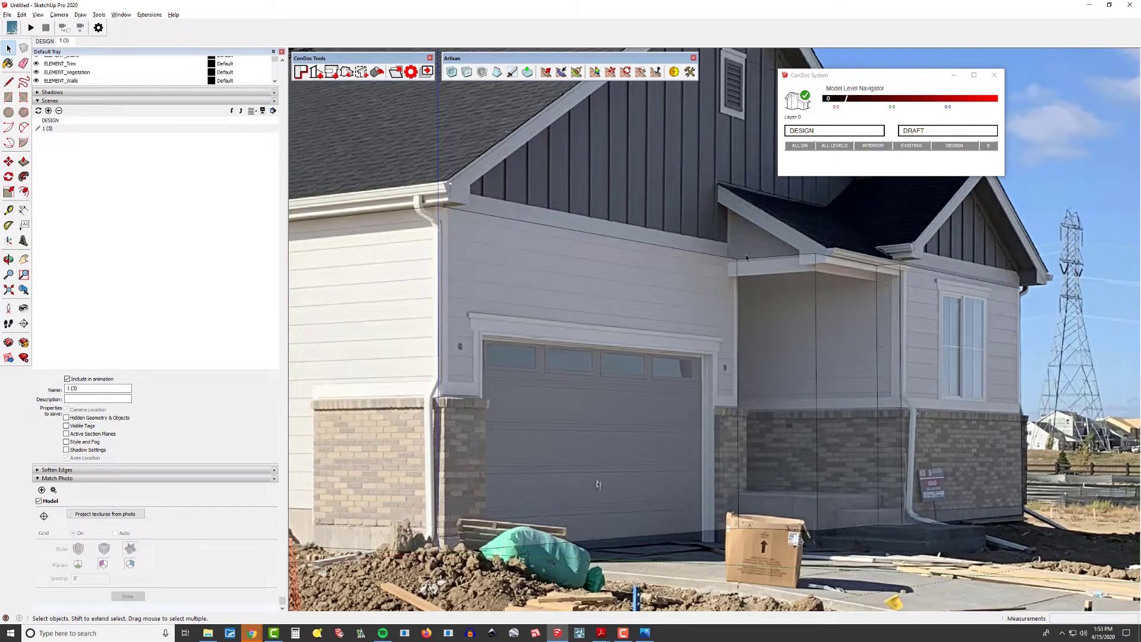
pyautogui.scroll(-2, 523, 244)
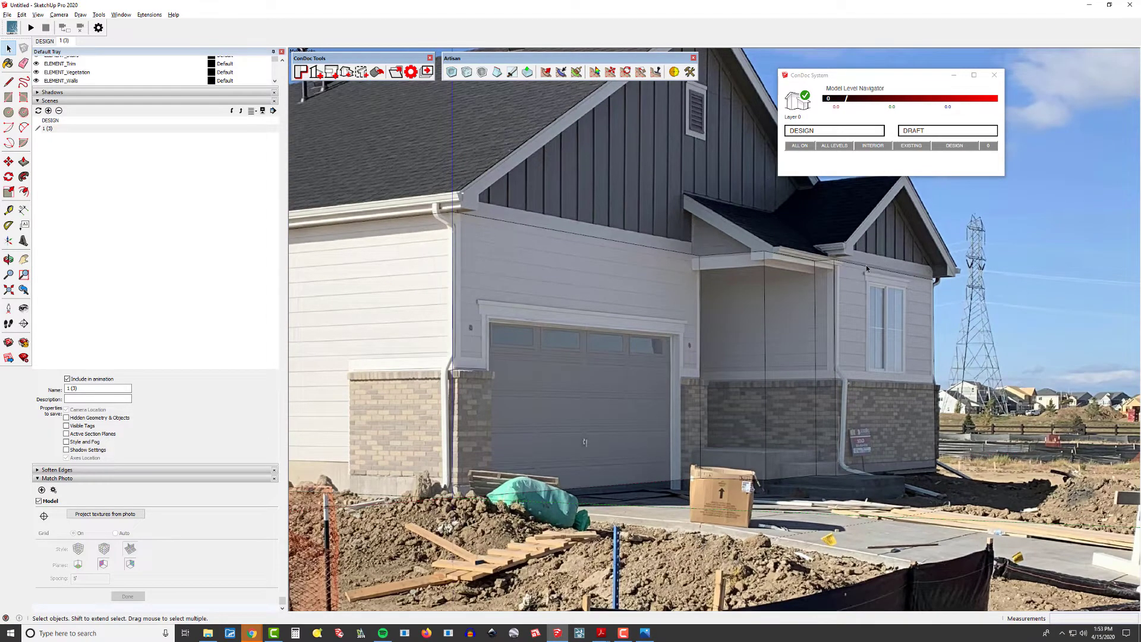
pyautogui.scroll(2, 865, 265)
pyautogui.scroll(-2, 725, 256)
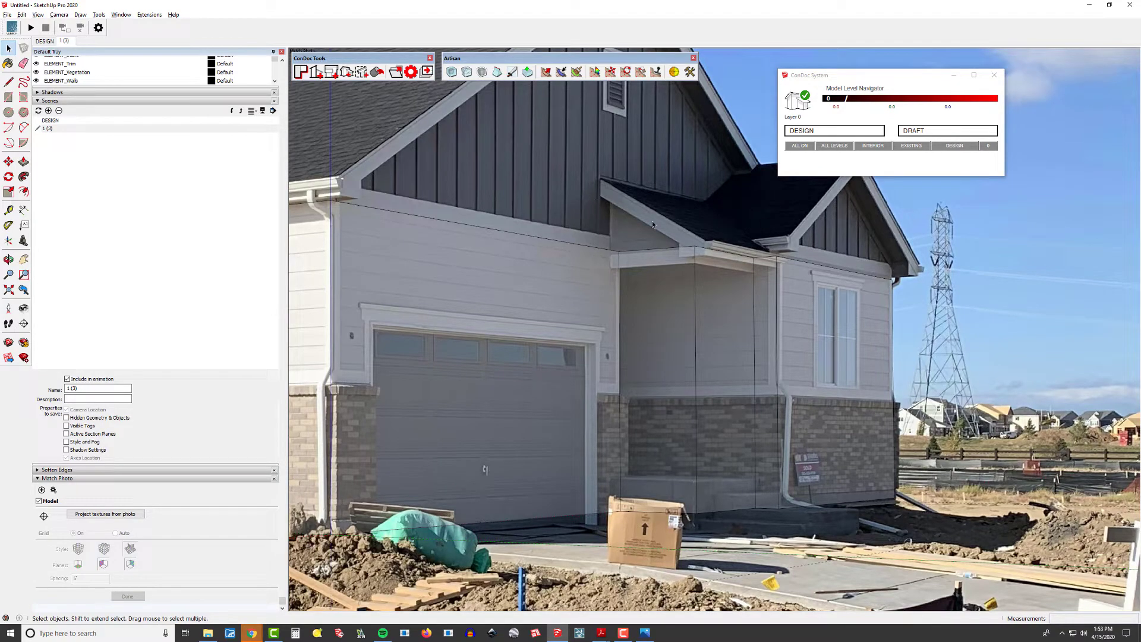
pyautogui.scroll(3, 618, 257)
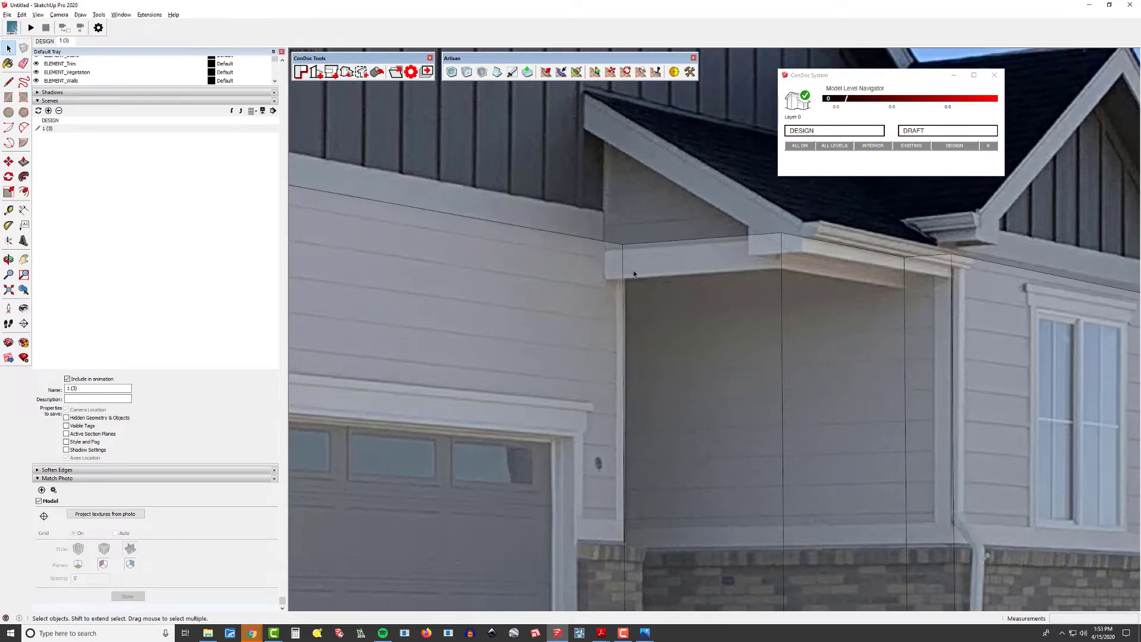
pyautogui.scroll(-3, 623, 294)
pyautogui.scroll(-2, 673, 277)
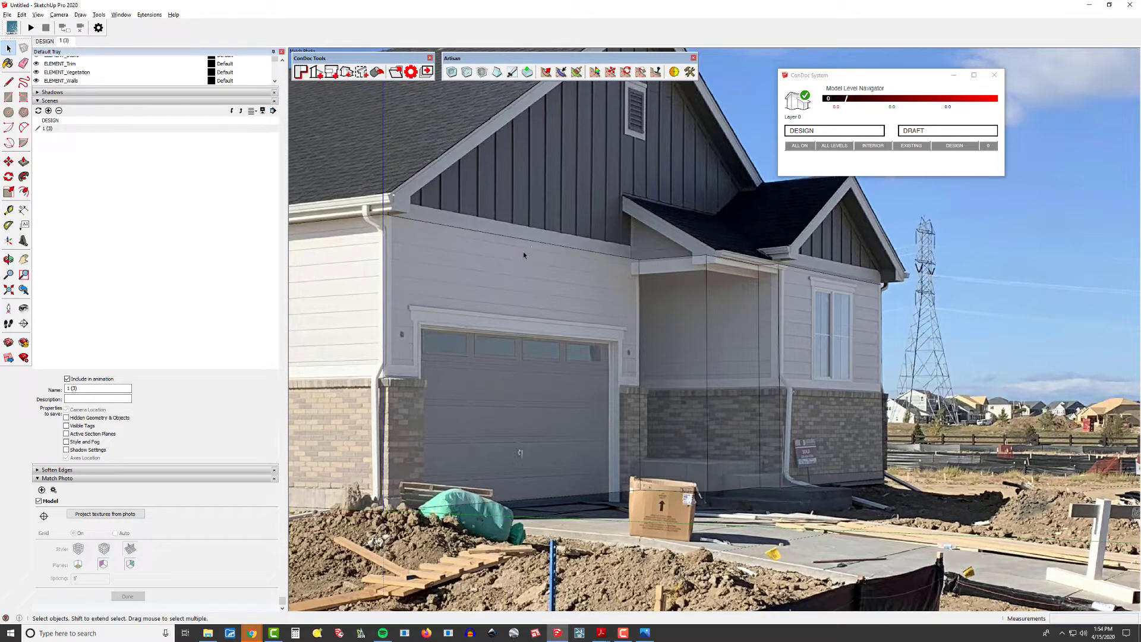
# - Copy the front top edges of the garage block and the bay 8 inches straight up
pyautogui.click(498, 236)
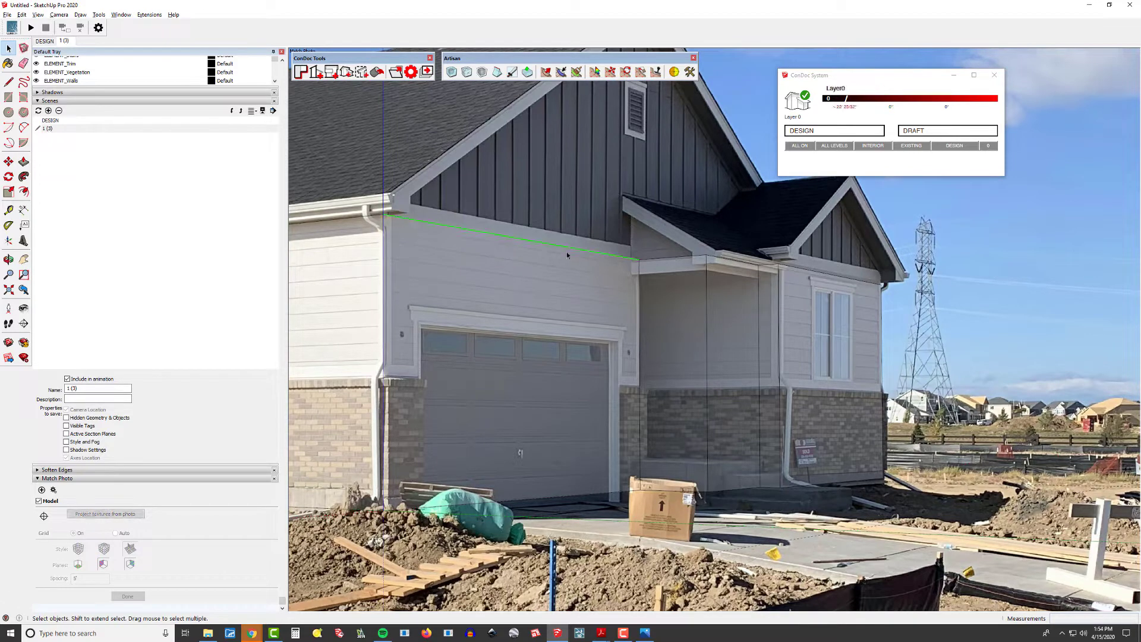
pyautogui.keyDown('shift'); pyautogui.click(832, 276); pyautogui.keyUp('shift')
pyautogui.press('m')
pyautogui.press('ctrl')
pyautogui.click(840, 273)
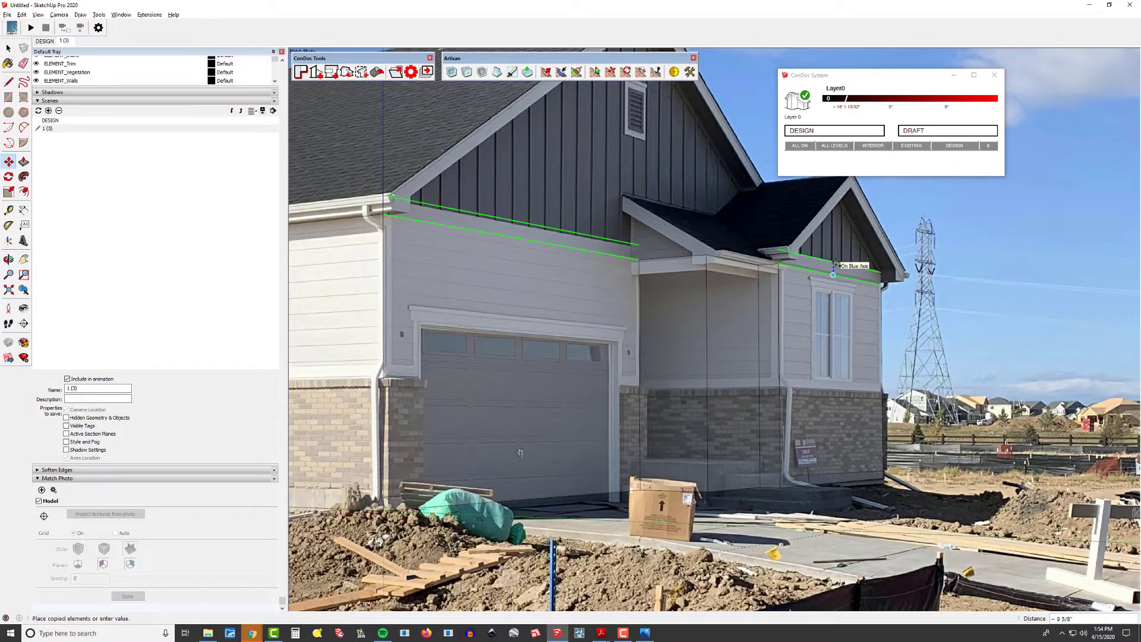
pyautogui.click(835, 264)
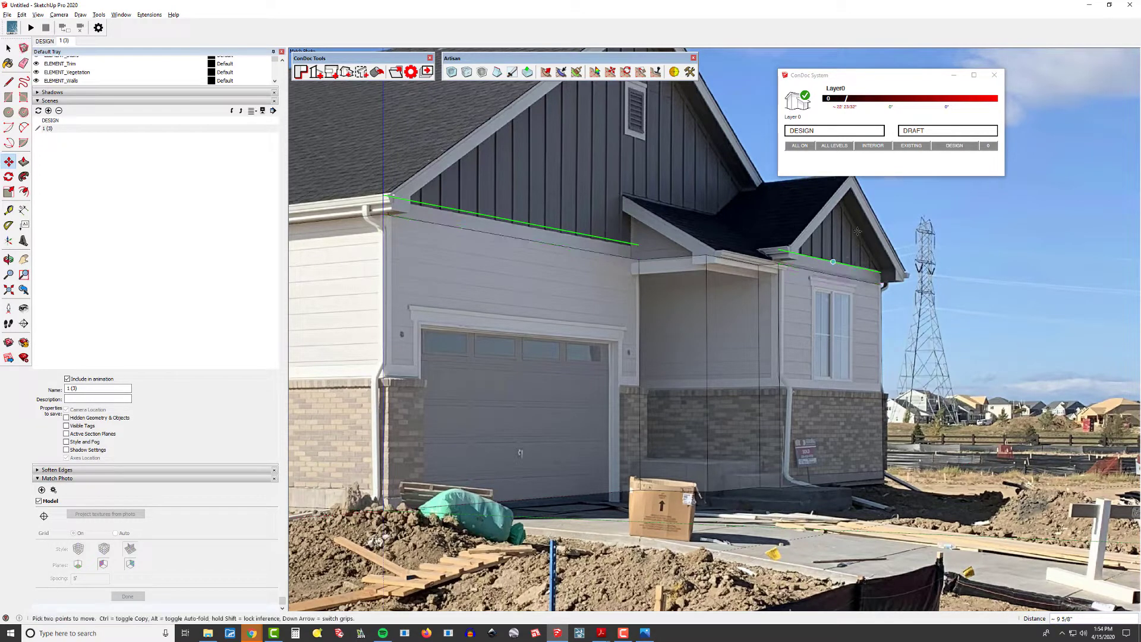
pyautogui.write('8')
pyautogui.press('Return')
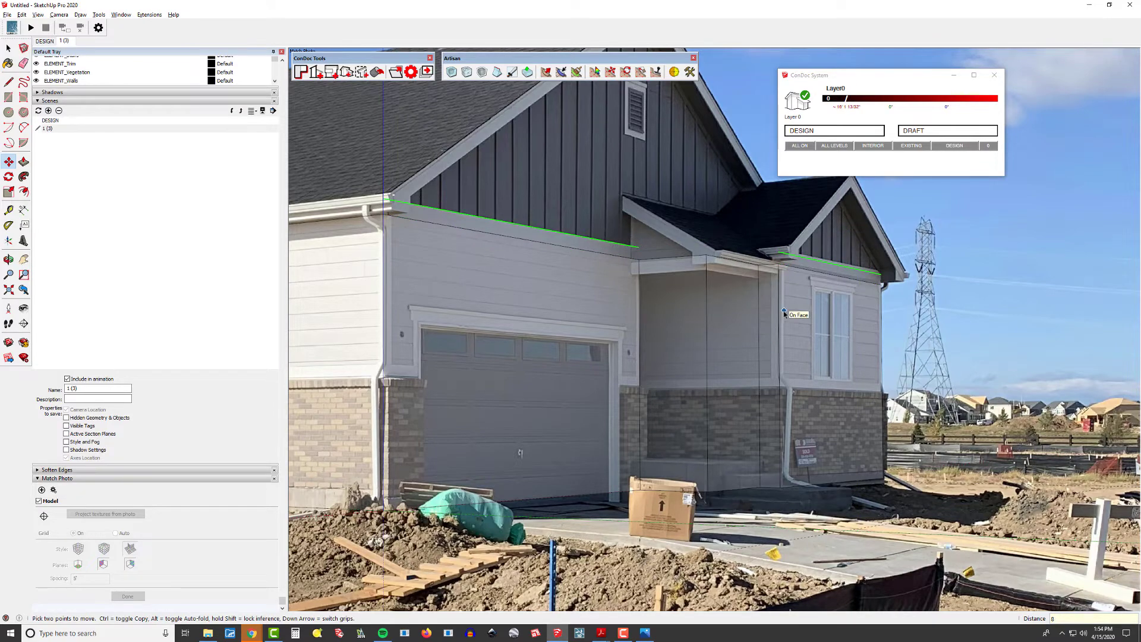
# - Push/Pull the block's whole top face up 8 inches to the copied edges, forming a band around the perimeter
pyautogui.scroll(-3, 780, 311)
pyautogui.moveTo(776, 309); pyautogui.dragTo(615, 365, button='middle')
pyautogui.press('p')
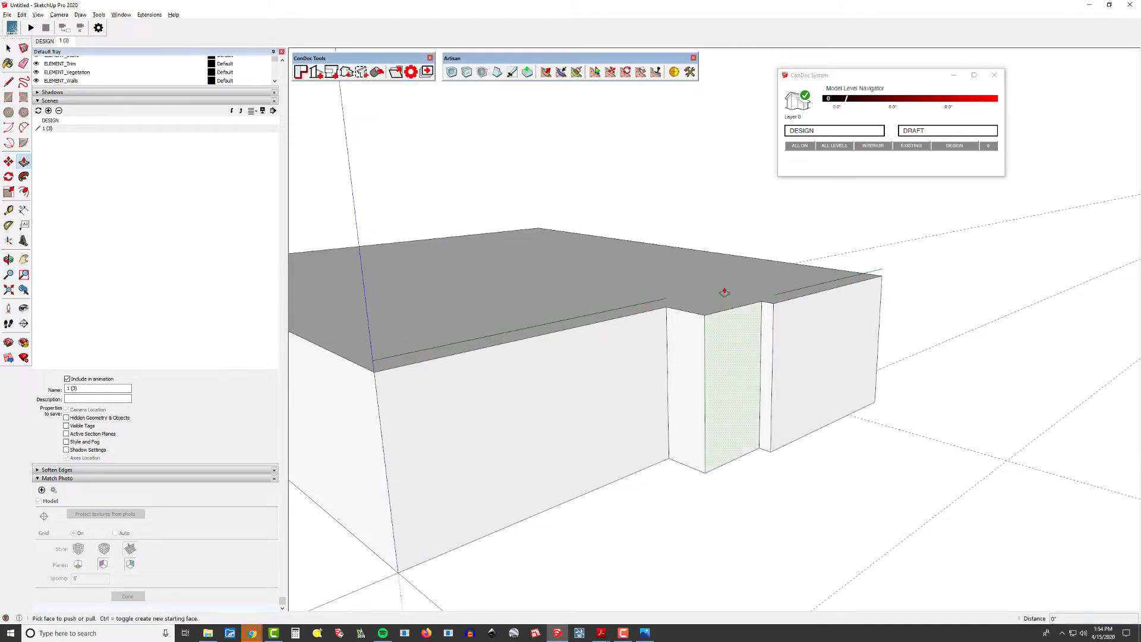
pyautogui.doubleClick(711, 297)
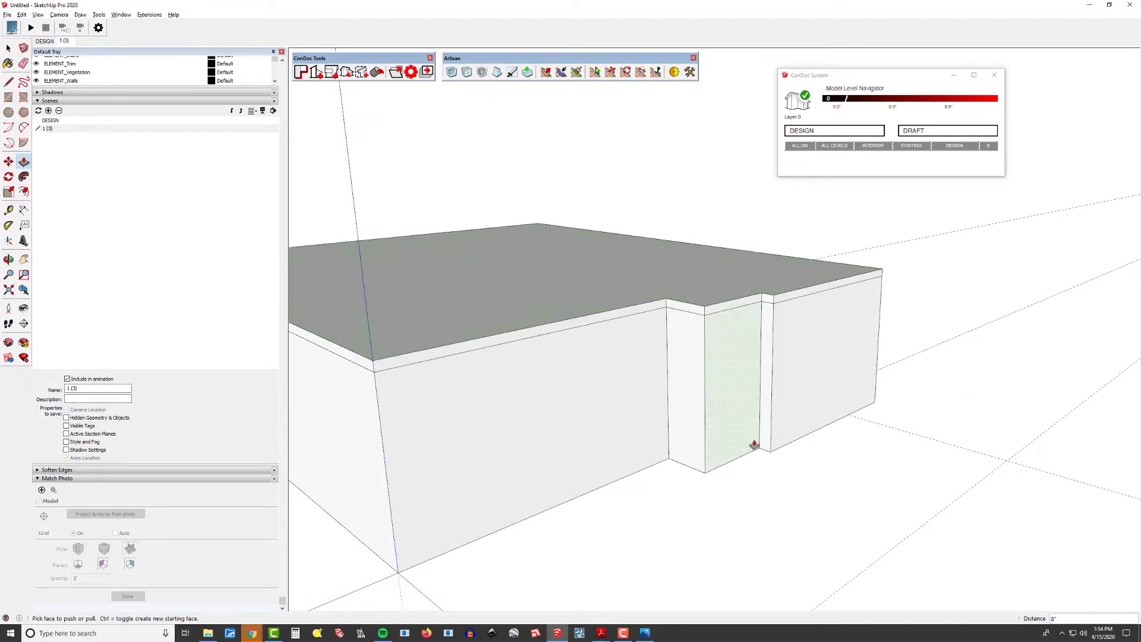
# - Draw the bay's triangular gable up from its top edge's midpoint to the photo's roof slope, and erase the vertical guide line
pyautogui.click(66, 40)
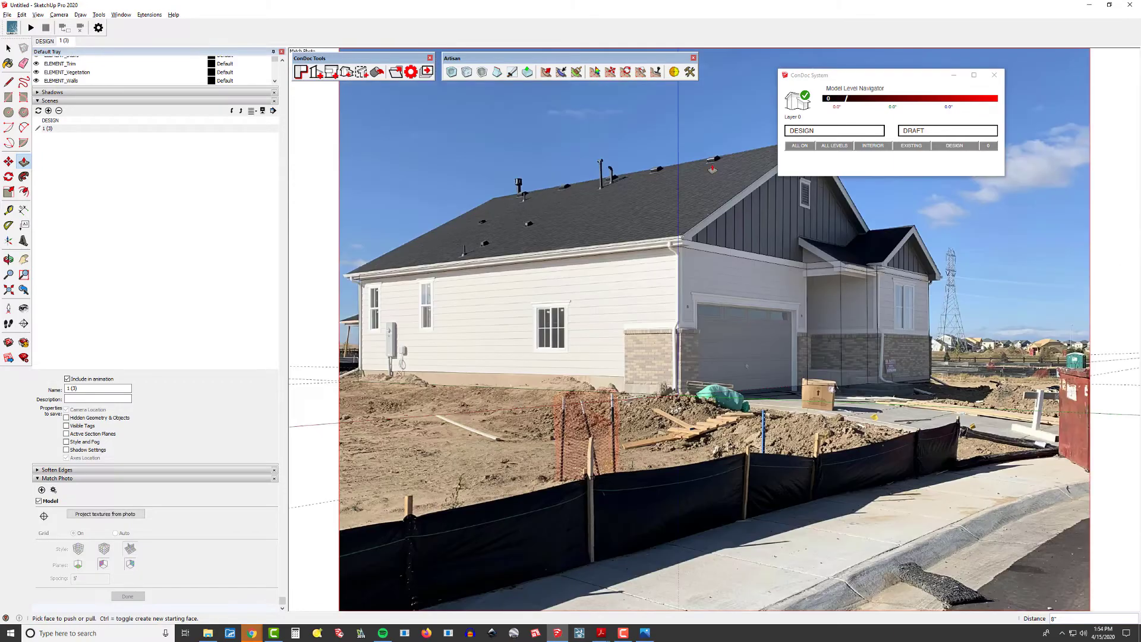
pyautogui.scroll(2, 755, 261)
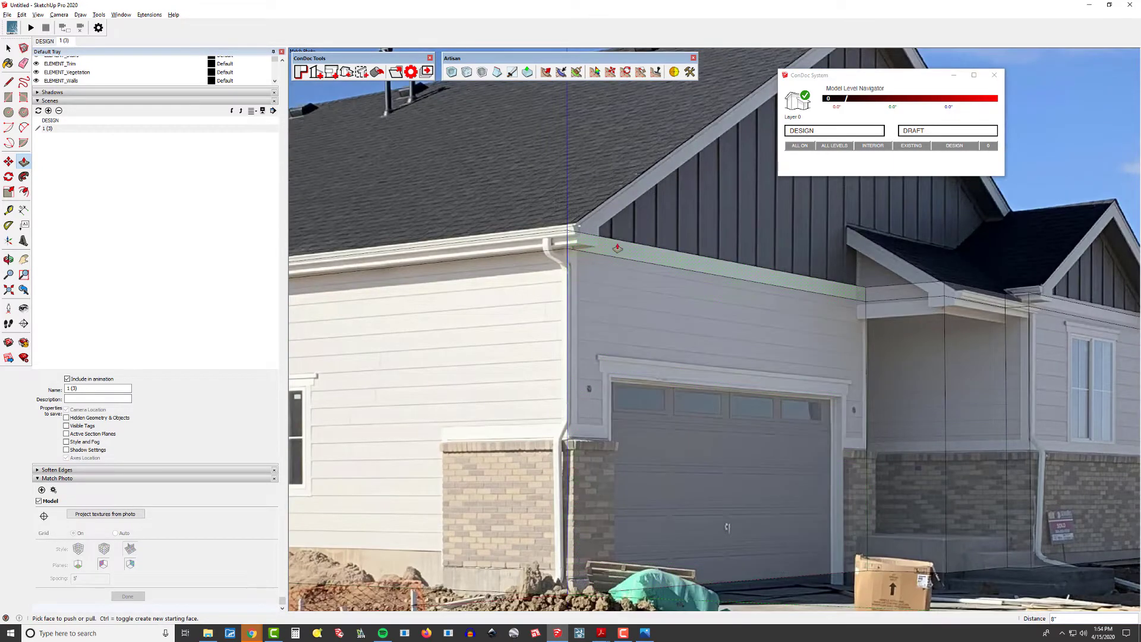
pyautogui.scroll(-3, 618, 248)
pyautogui.scroll(5, 878, 293)
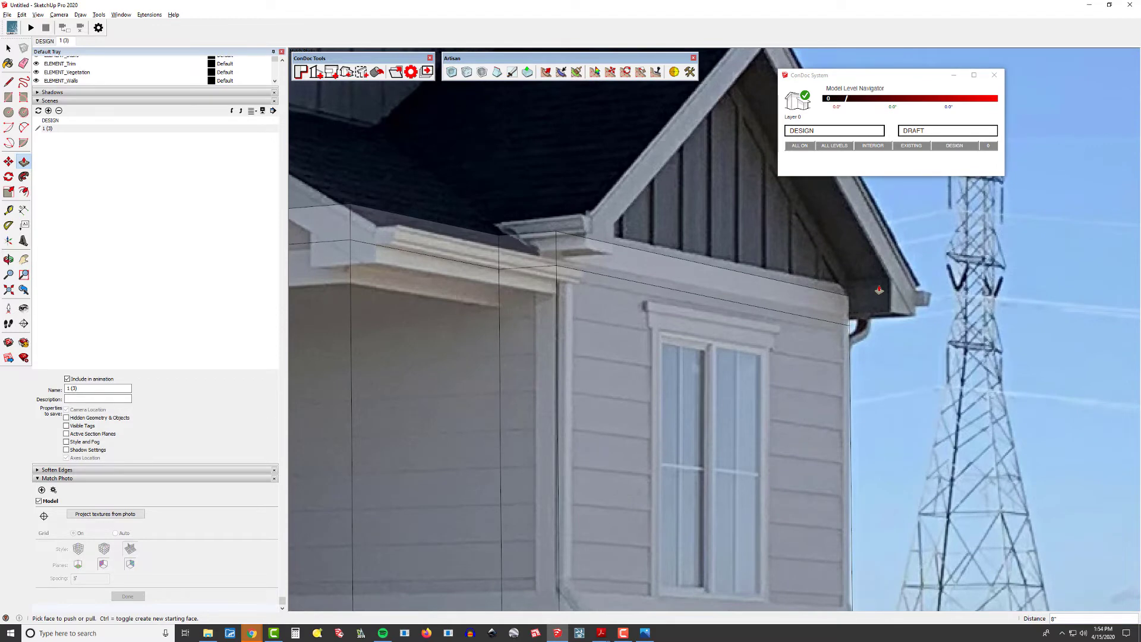
pyautogui.press('l')
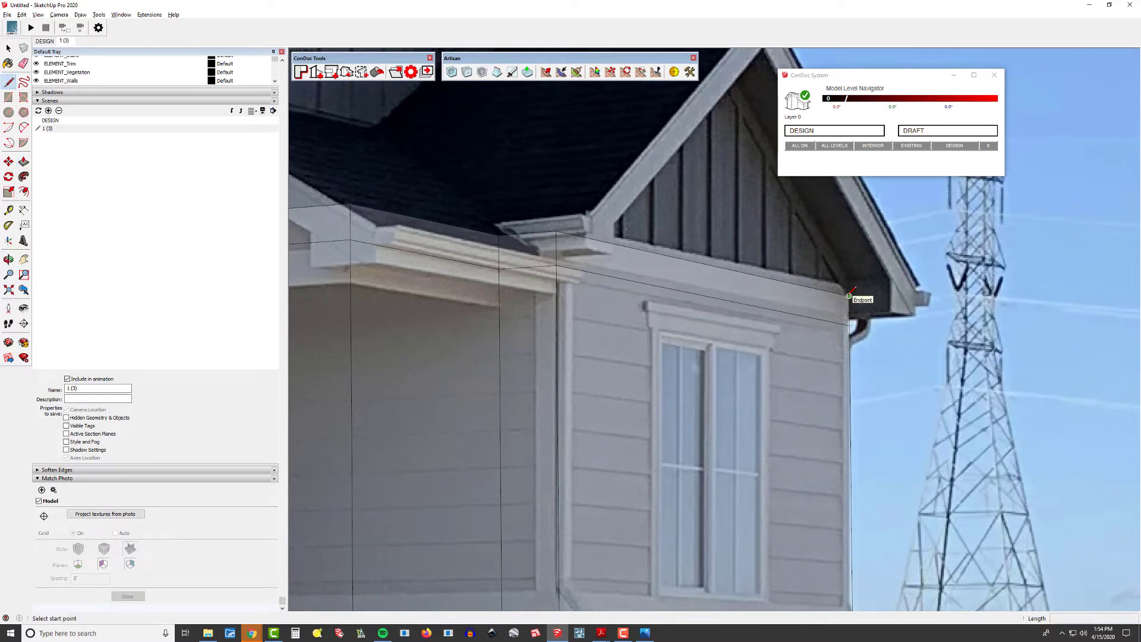
pyautogui.scroll(-2, 850, 293)
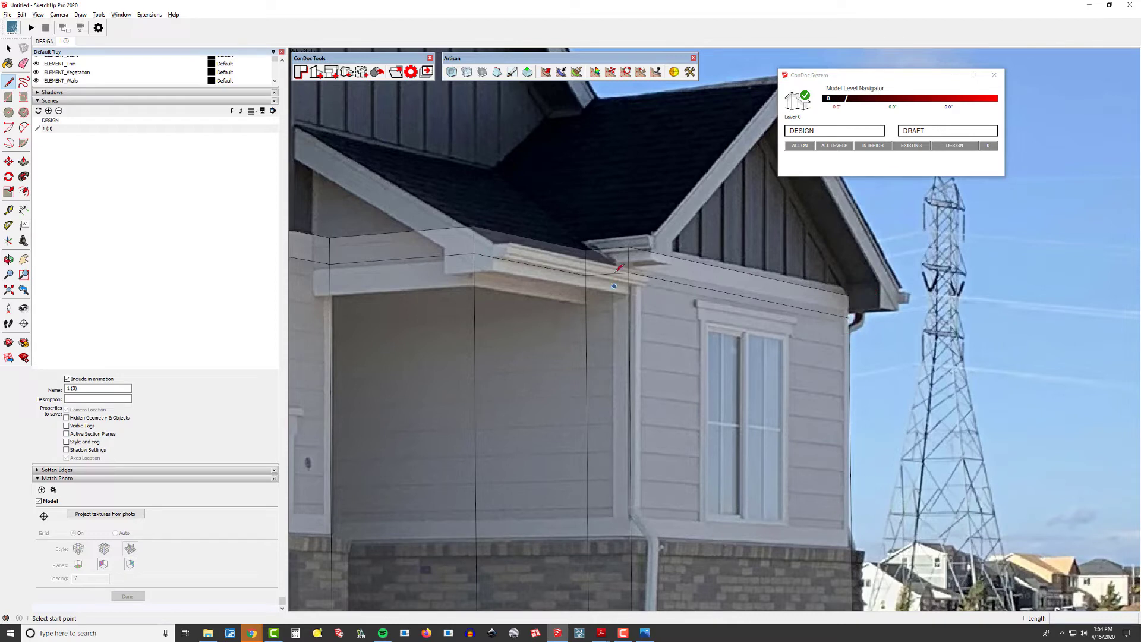
pyautogui.click(747, 272)
pyautogui.scroll(-1, 747, 273)
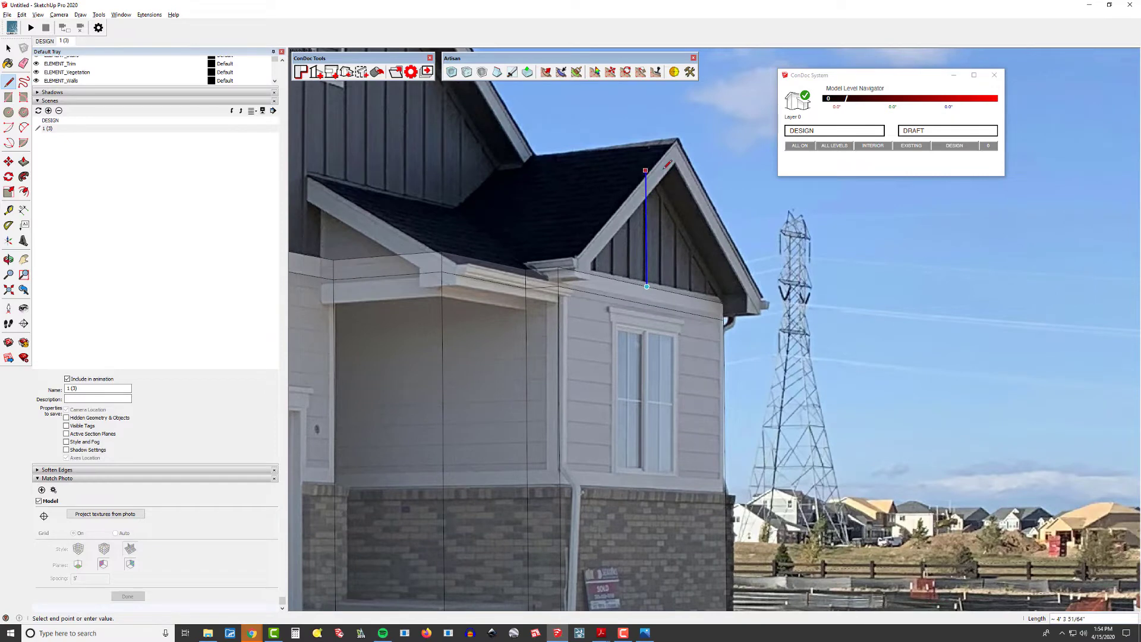
pyautogui.click(666, 160)
pyautogui.press('Escape')
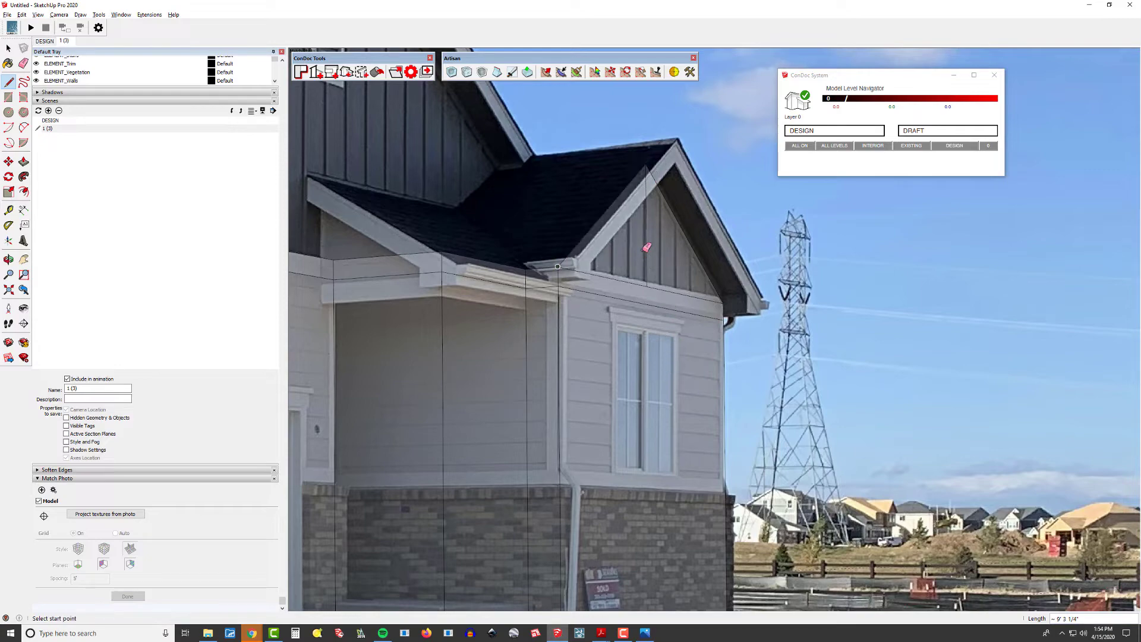
pyautogui.press('e')
# - Check the new gable in 3D and compare its peak and slopes with the roof in the matched photo
pyautogui.scroll(-5, 654, 262)
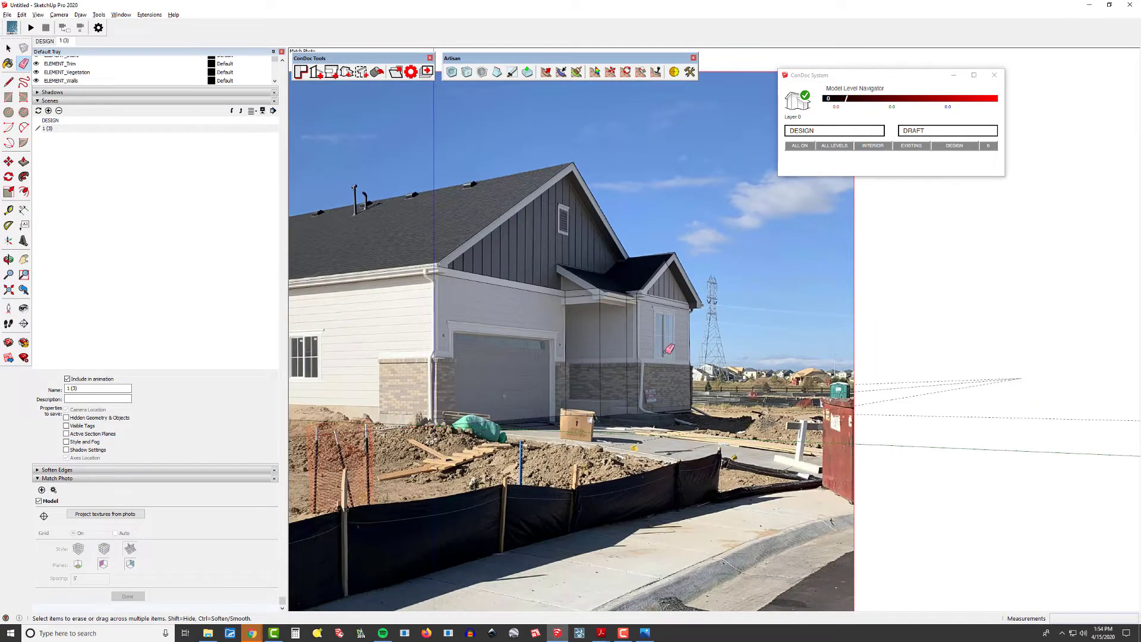
pyautogui.moveTo(664, 336)
pyautogui.mouseDown(button='middle')
pyautogui.moveTo(601, 359)
pyautogui.moveTo(306, 400)
pyautogui.moveTo(555, 367)
pyautogui.moveTo(553, 387)
pyautogui.moveTo(876, 341)
pyautogui.moveTo(433, 140)
pyautogui.mouseUp(button='middle')
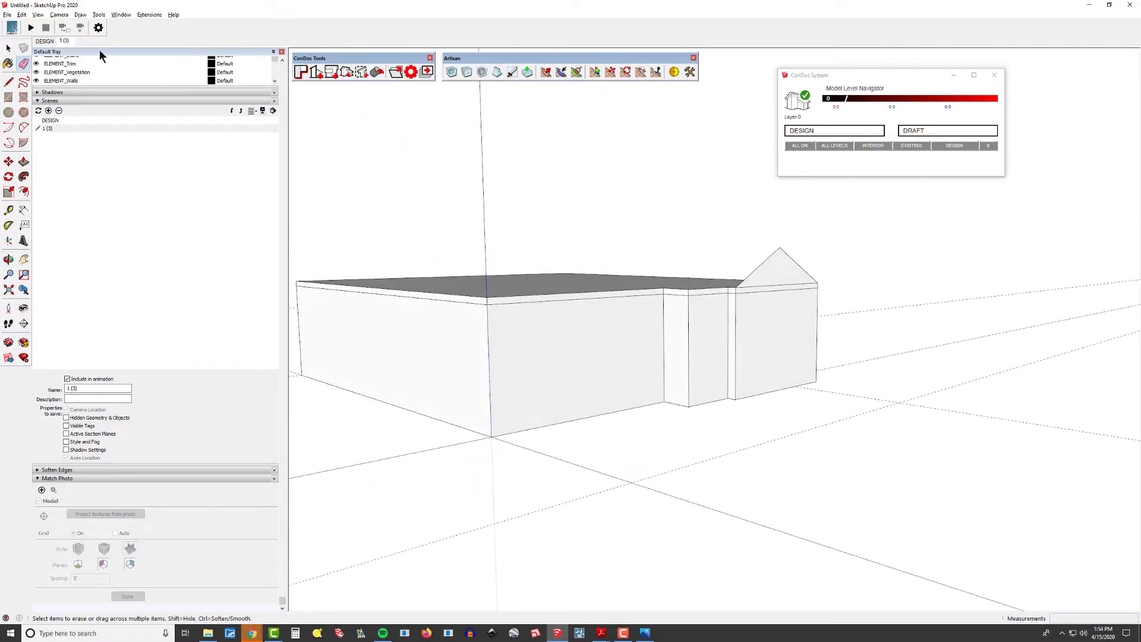
pyautogui.click(64, 41)
pyautogui.scroll(6, 726, 284)
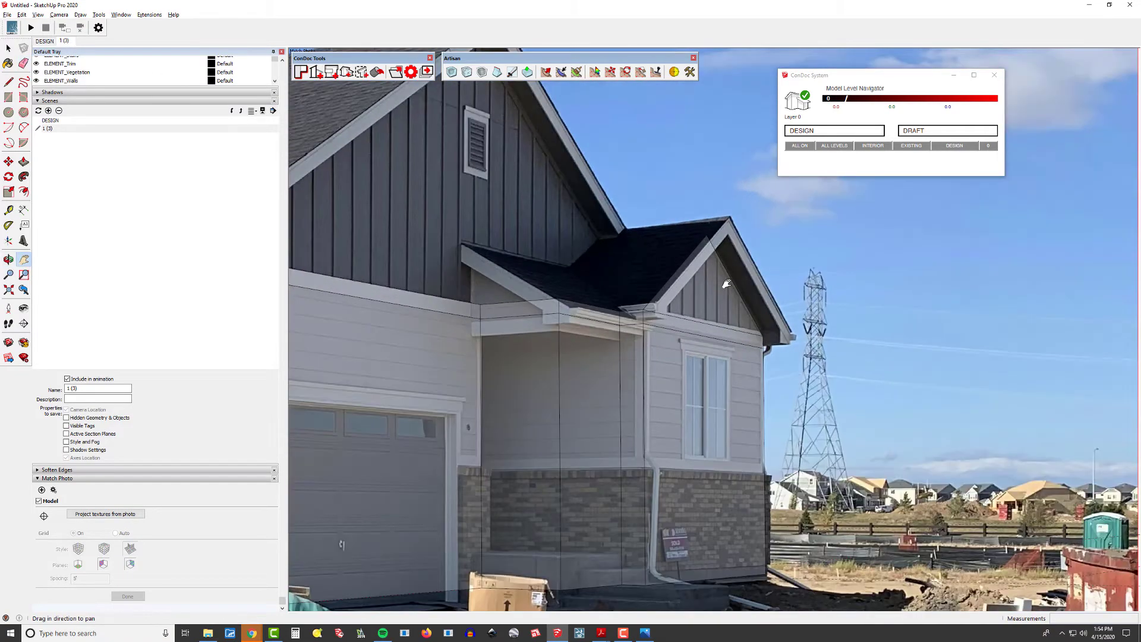
pyautogui.scroll(2, 707, 296)
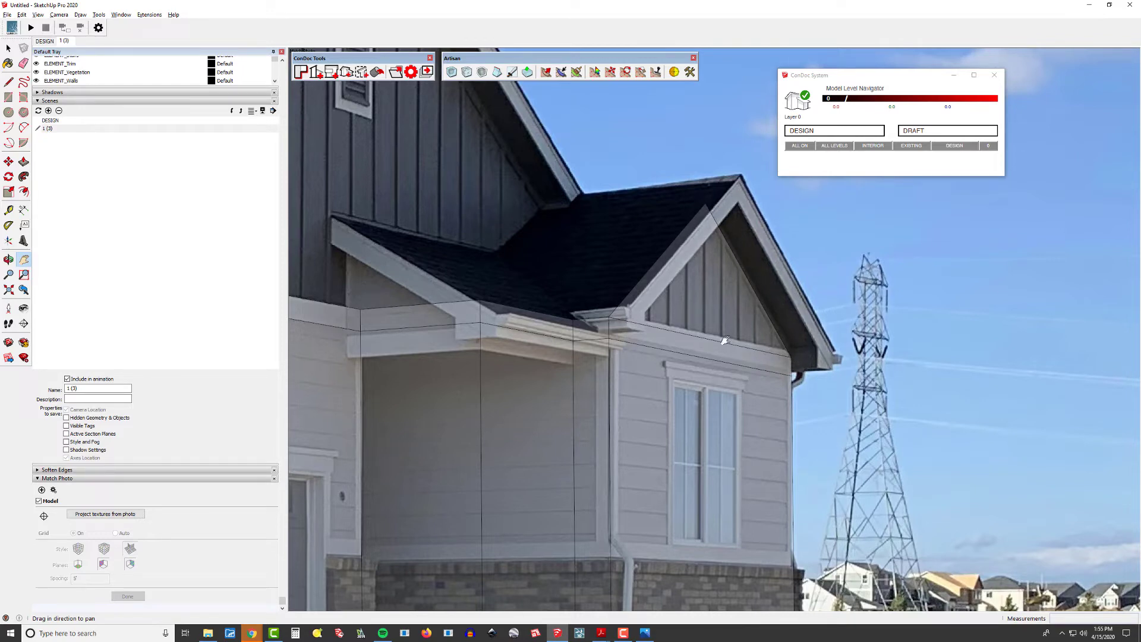
pyautogui.scroll(-4, 726, 341)
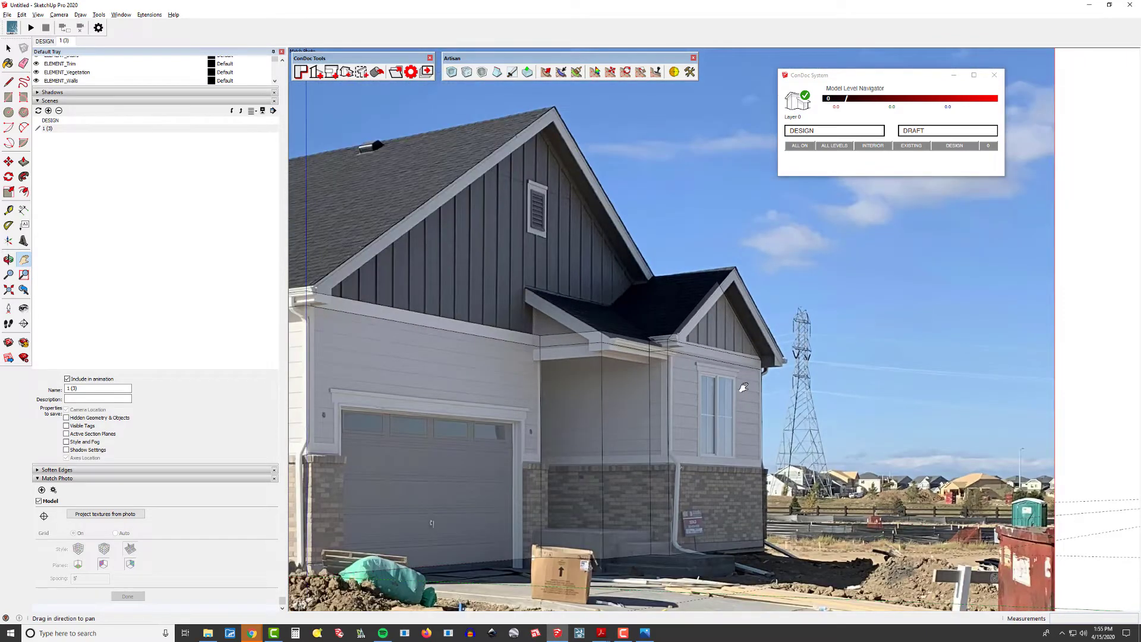
# - Push/Pull the bay's gable face back over the block by 5' 2 19/64"
pyautogui.moveTo(743, 387); pyautogui.dragTo(736, 527, button='middle')
pyautogui.press('p')
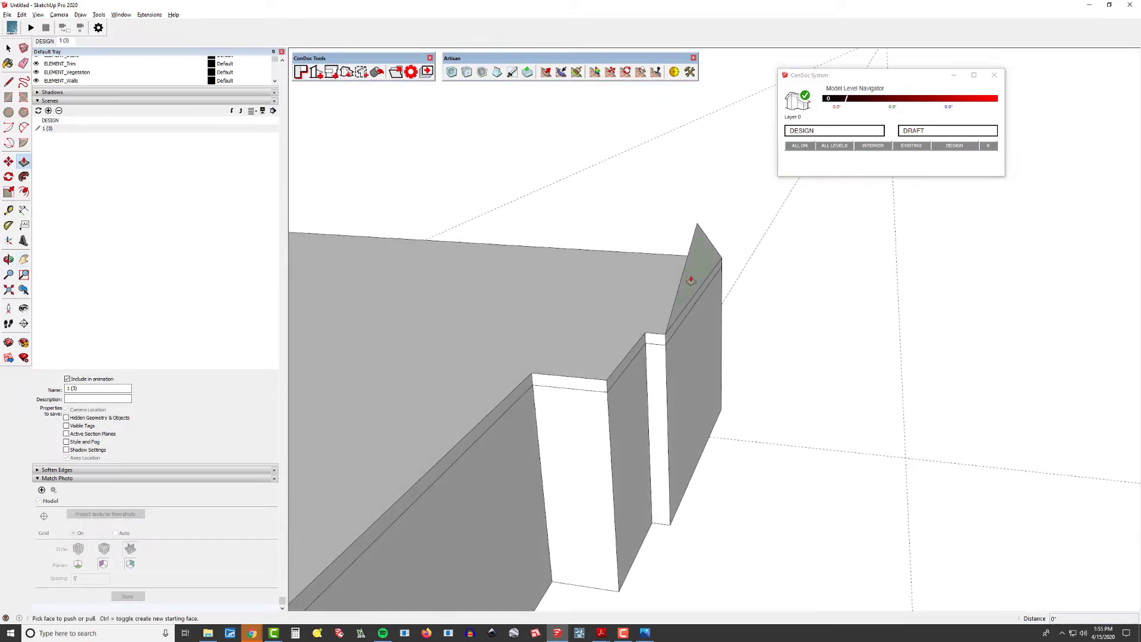
pyautogui.click(690, 281)
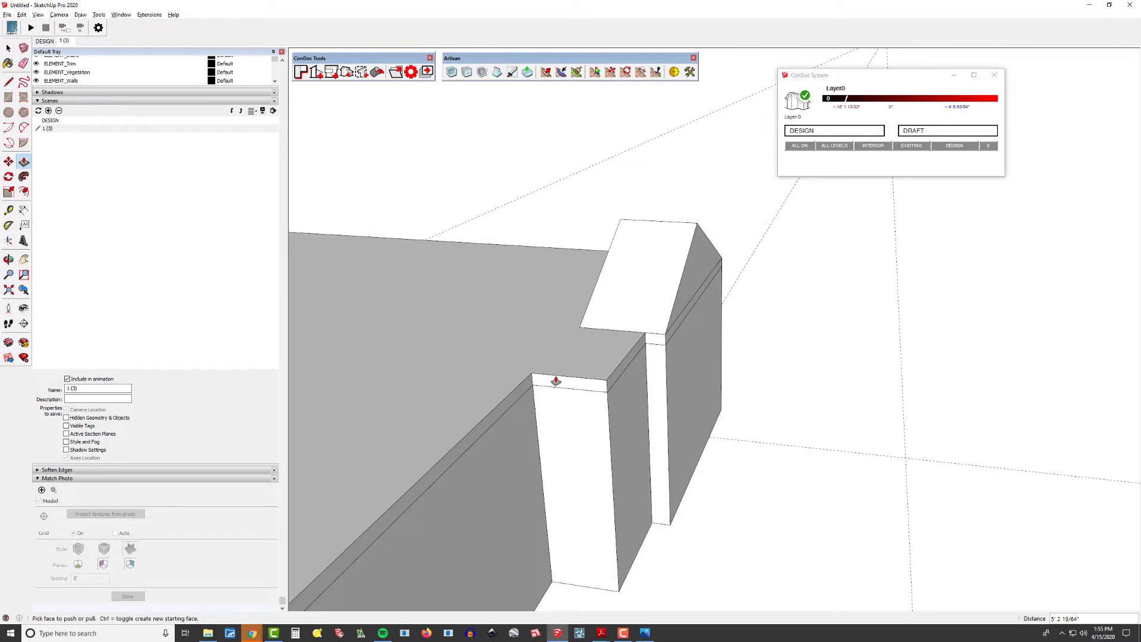
# - Extrude the rear face of the short gable roof 50' to the far end of the block
pyautogui.moveTo(569, 354); pyautogui.dragTo(593, 359, button='middle')
pyautogui.click(632, 318)
pyautogui.scroll(-5, 632, 318)
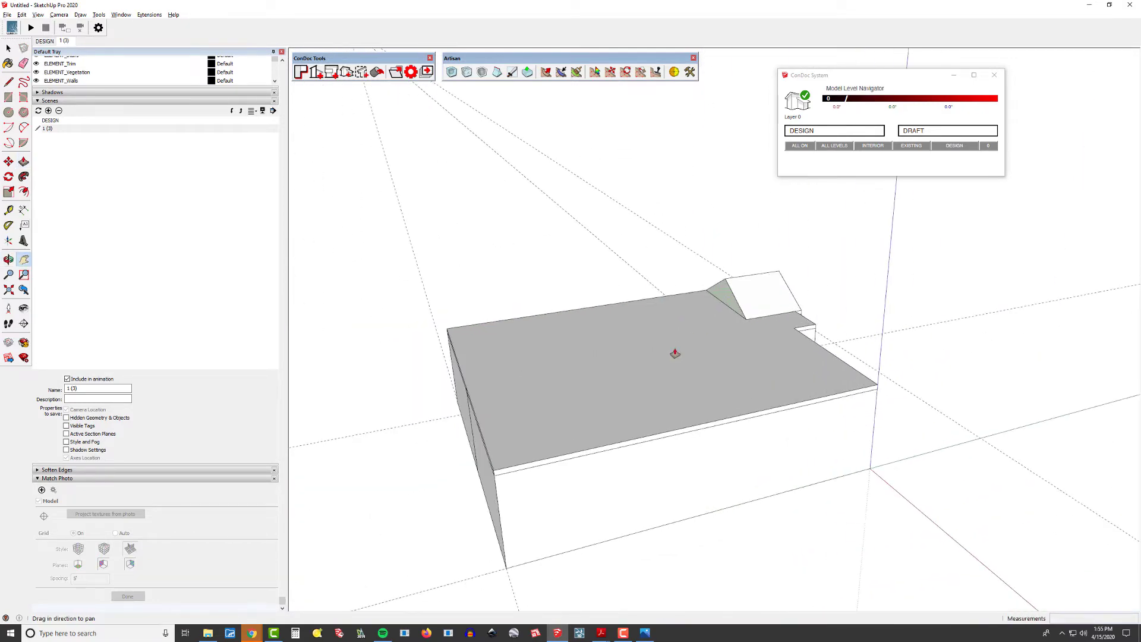
pyautogui.click(499, 472)
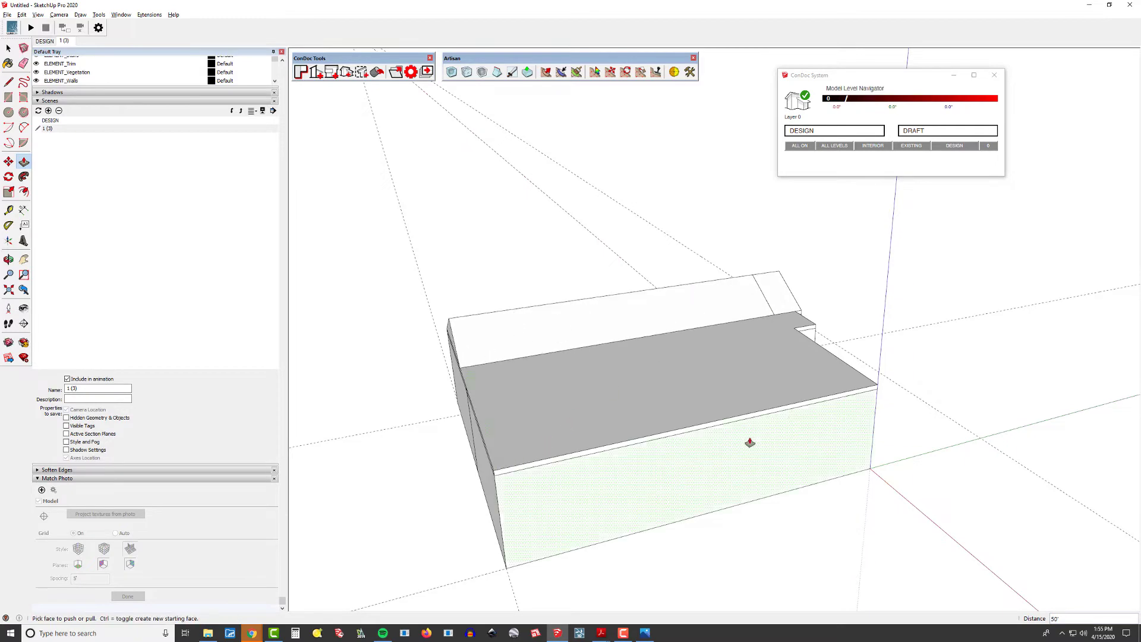
# - Draw a long line from the ridge end of the gable roof's seam, continuing the bay's outer roof slope upward over the garage block
pyautogui.moveTo(750, 442); pyautogui.dragTo(764, 345, button='middle')
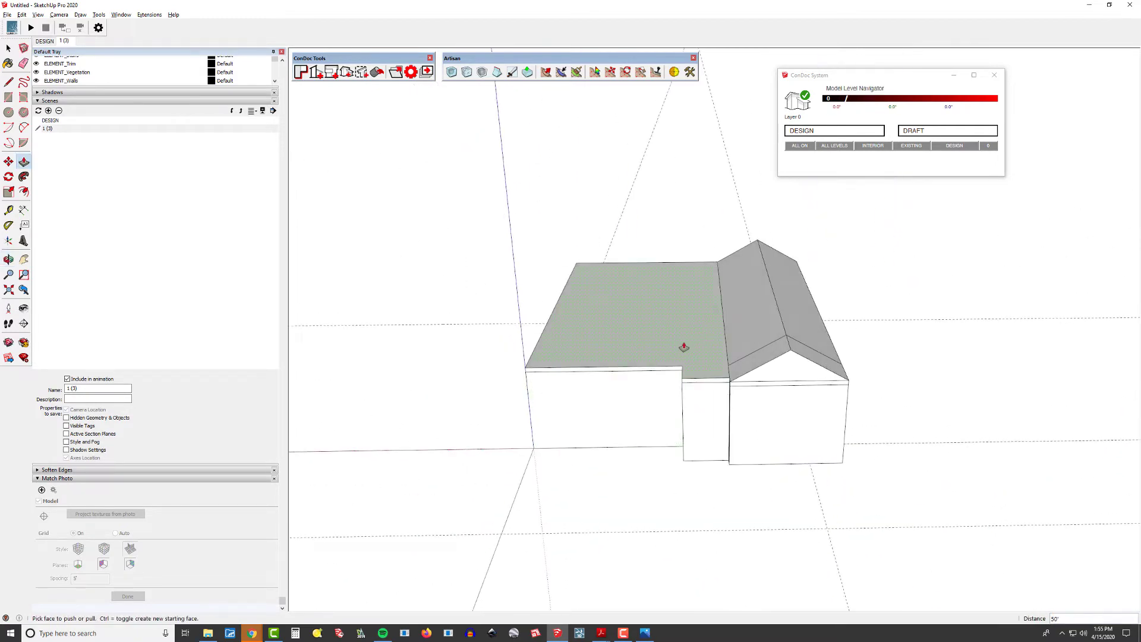
pyautogui.moveTo(581, 314); pyautogui.dragTo(576, 283, button='middle')
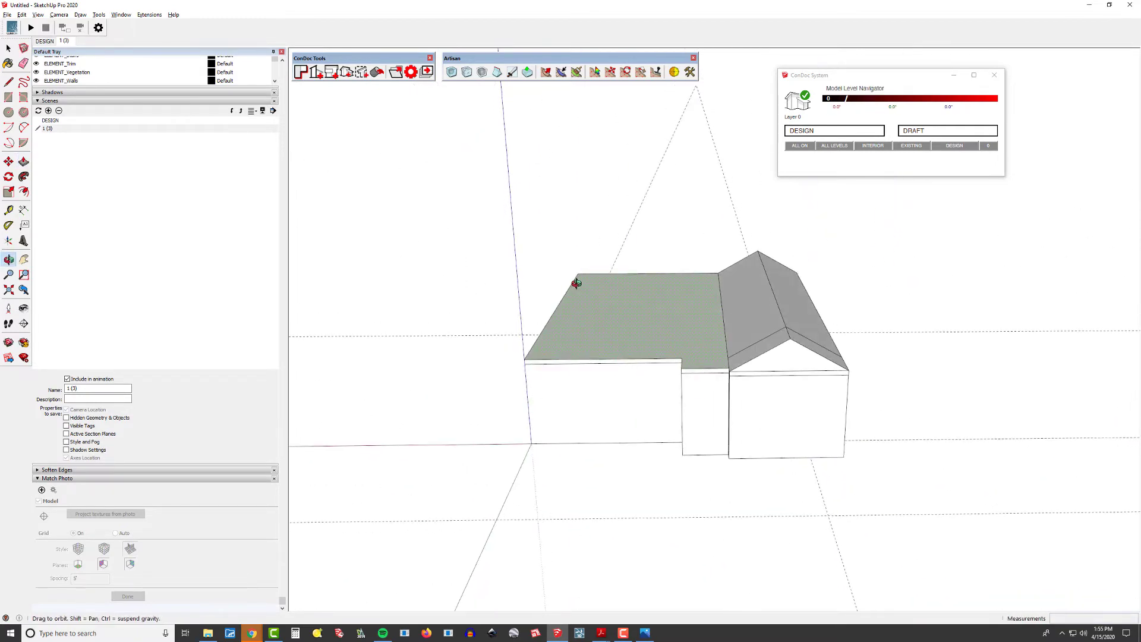
pyautogui.moveTo(815, 403); pyautogui.dragTo(721, 383, button='middle')
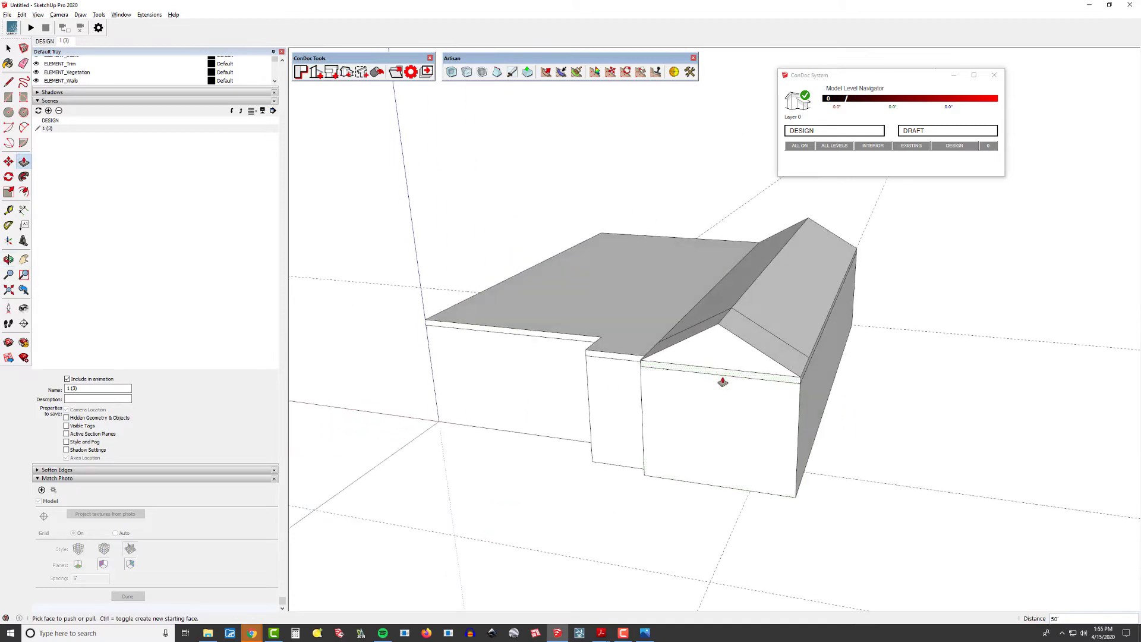
pyautogui.press('l')
pyautogui.scroll(3, 789, 326)
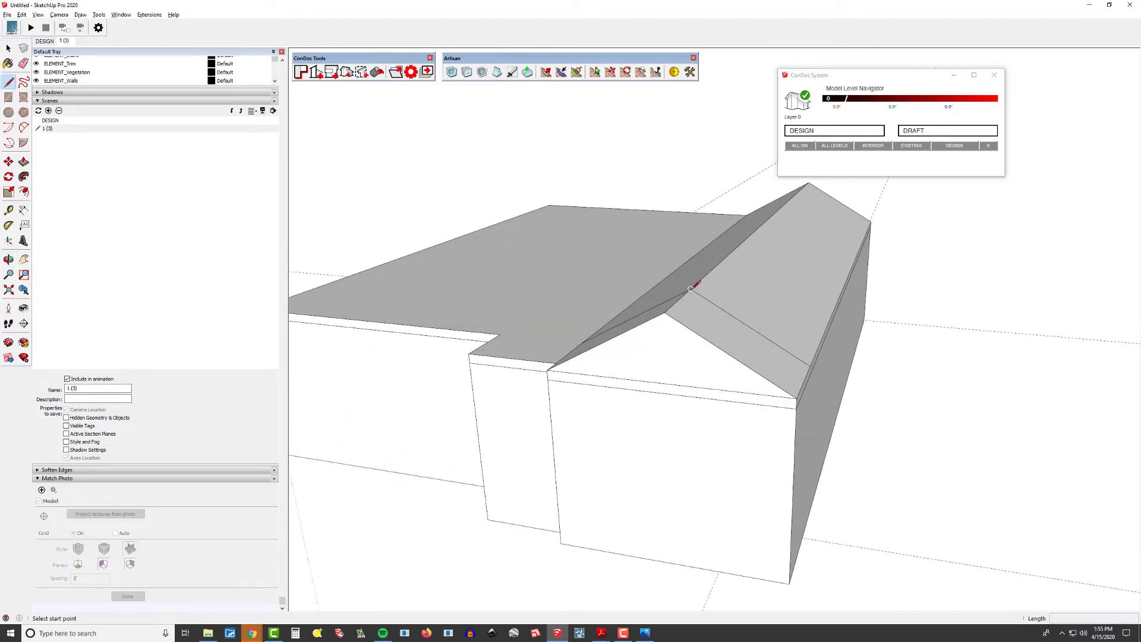
pyautogui.click(691, 288)
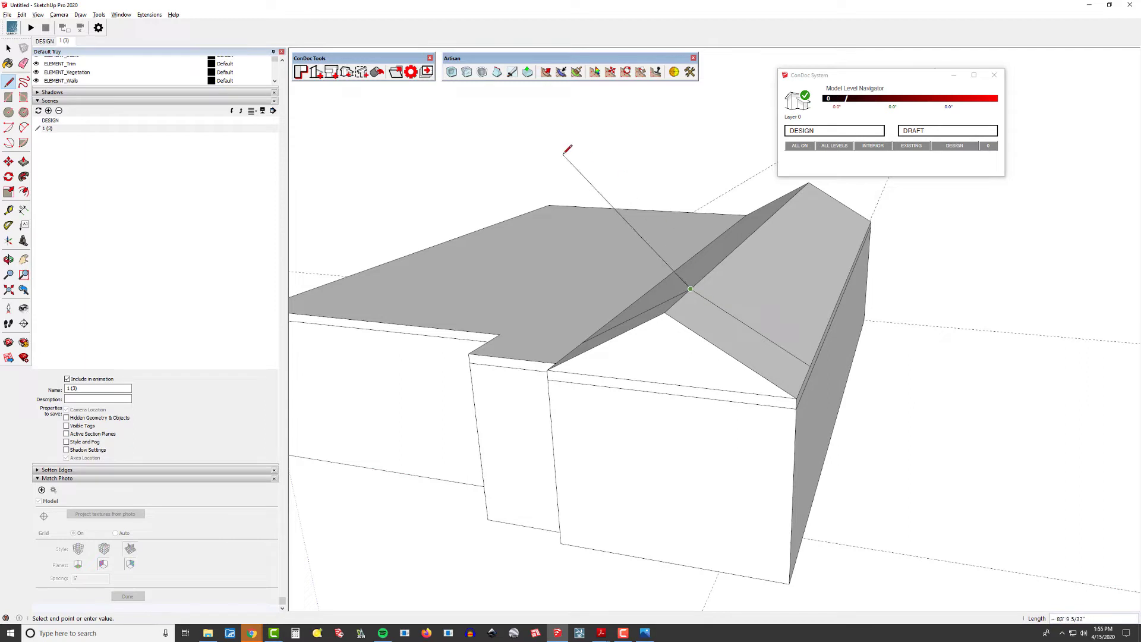
pyautogui.scroll(-5, 565, 184)
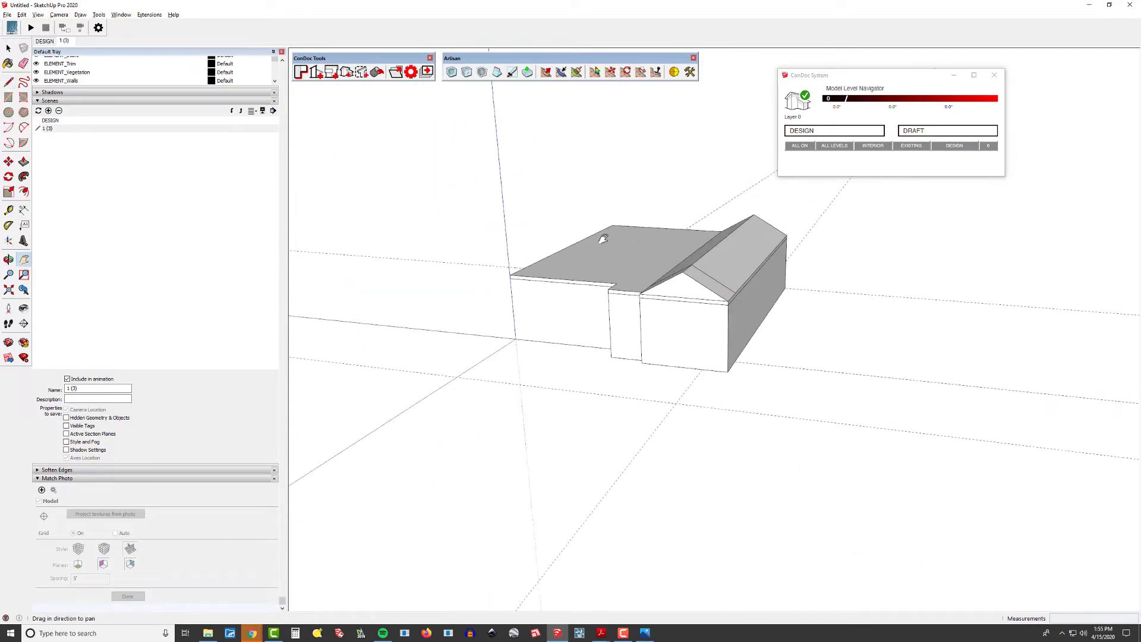
pyautogui.click(548, 192)
pyautogui.scroll(3, 683, 237)
pyautogui.moveTo(683, 237); pyautogui.dragTo(773, 302, button='middle')
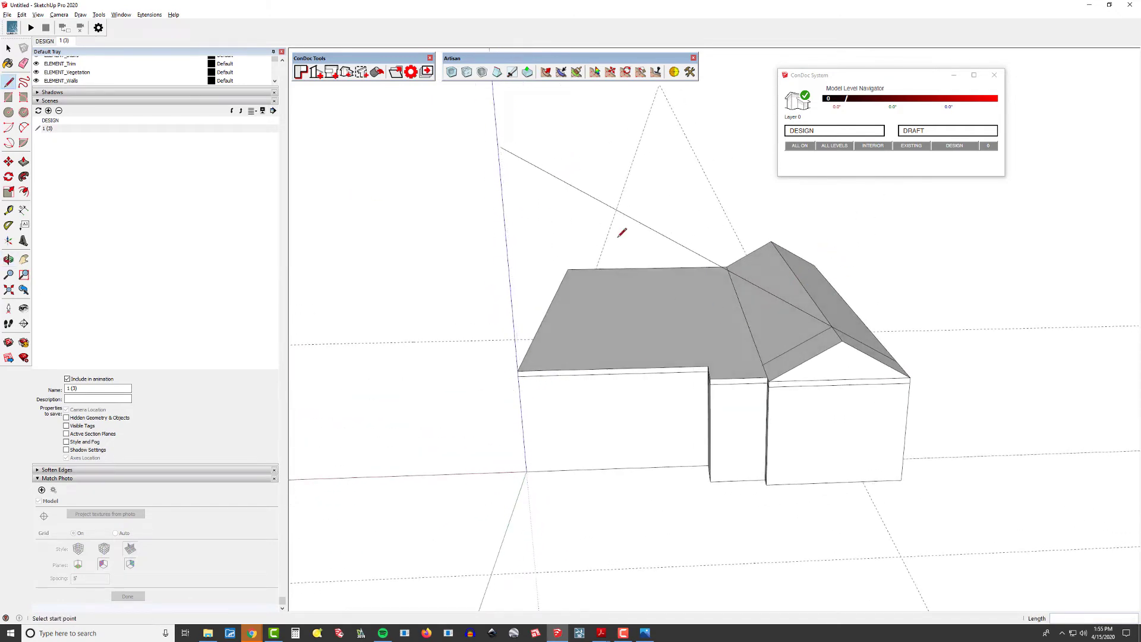
pyautogui.moveTo(792, 343); pyautogui.dragTo(821, 527, button='middle')
pyautogui.scroll(3, 747, 416)
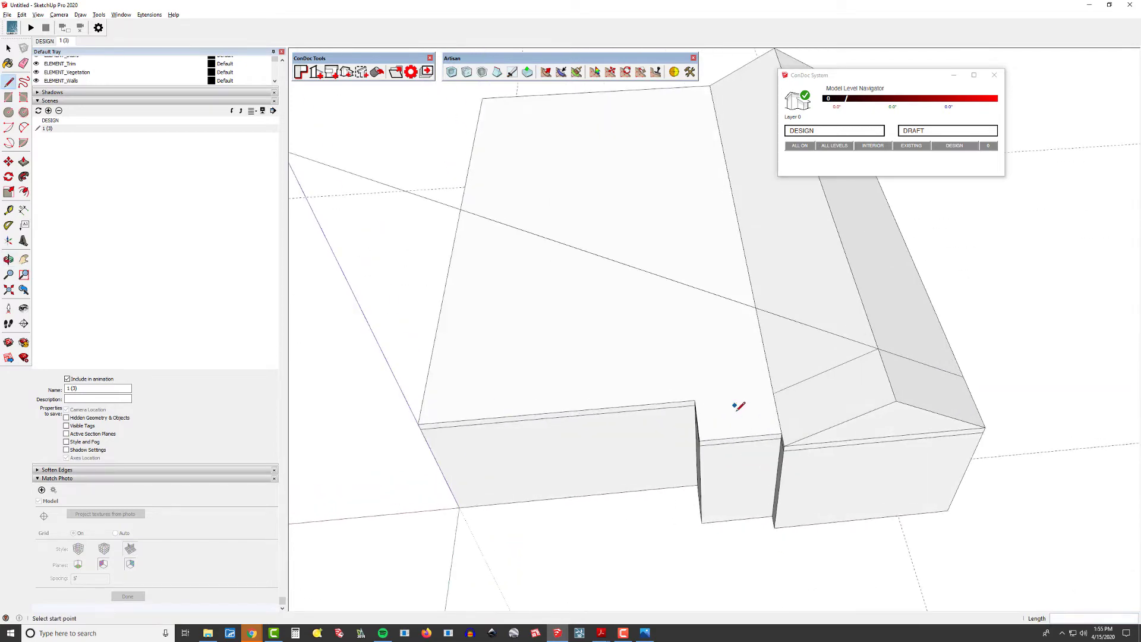
# - Measure from the garage block's front eave edge to the ridge-end point where the long sloped line starts
pyautogui.press('t')
pyautogui.click(652, 402)
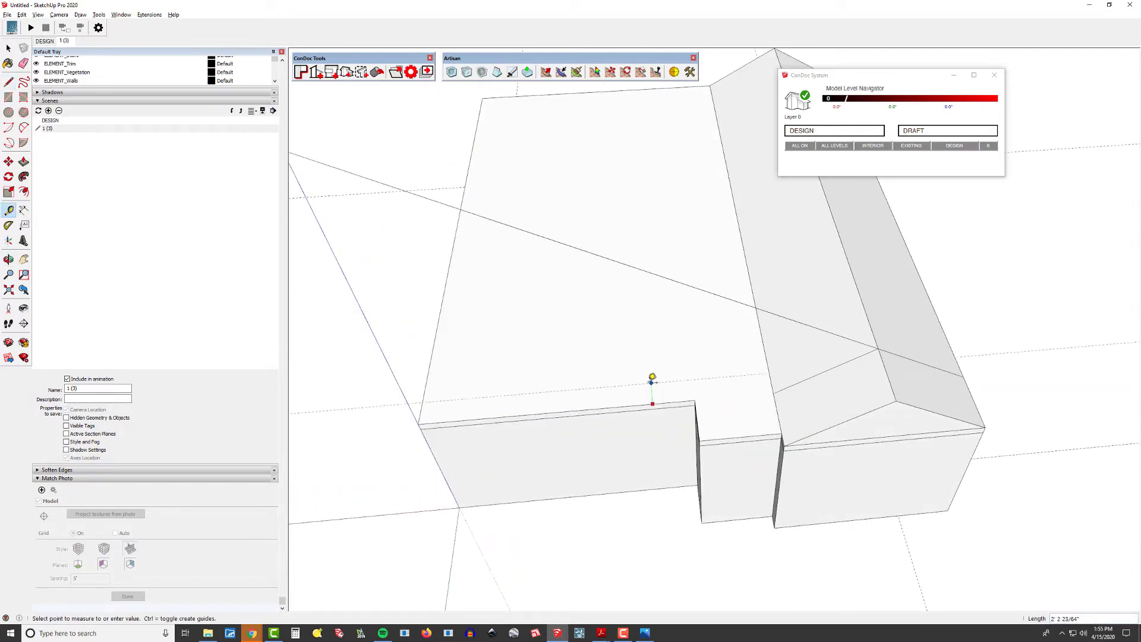
pyautogui.click(880, 347)
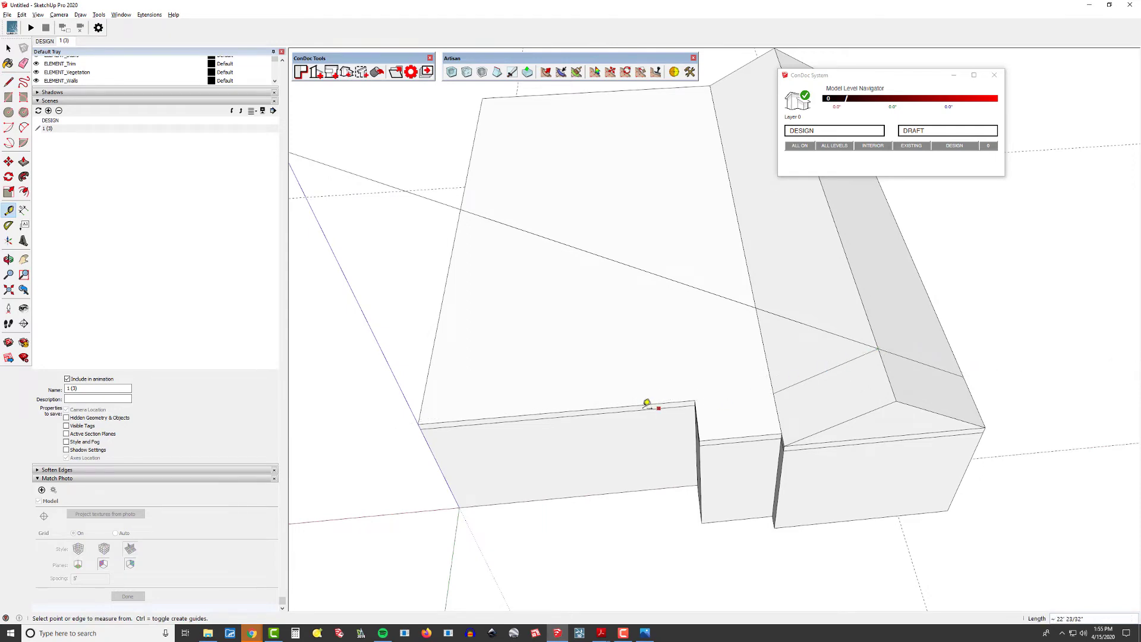
pyautogui.moveTo(646, 398); pyautogui.dragTo(690, 298, button='middle')
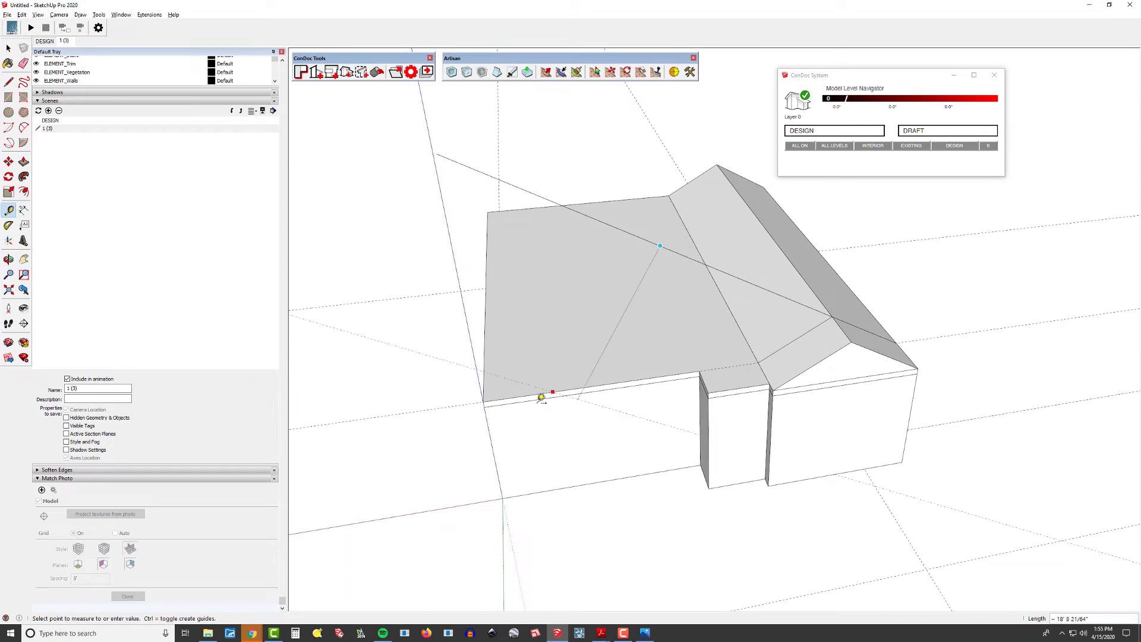
pyautogui.press('space')
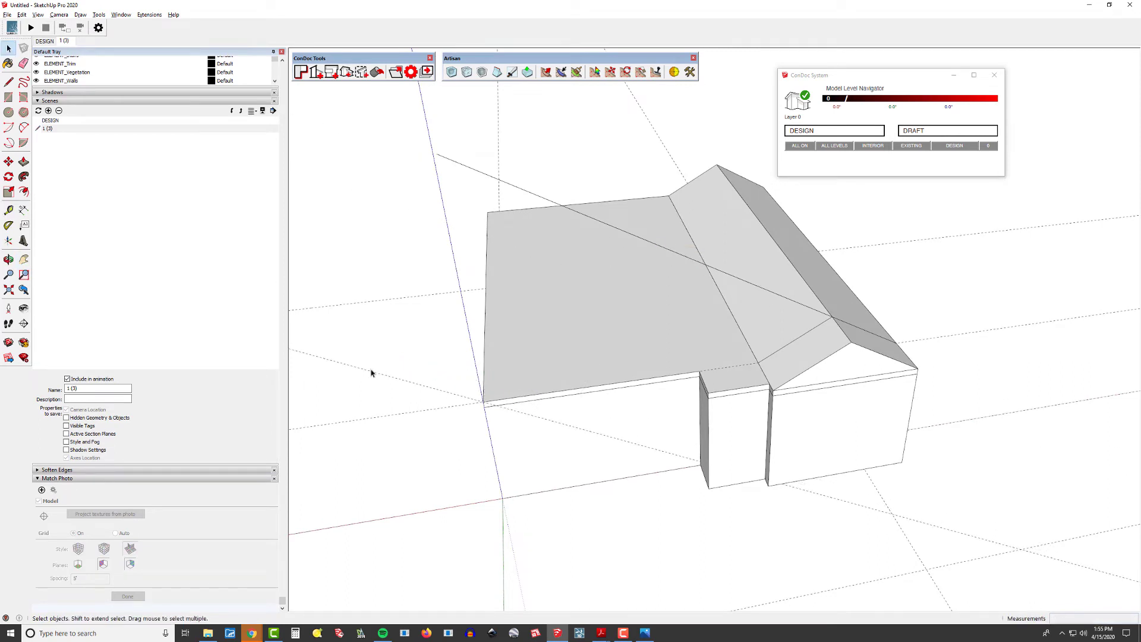
# - Draw the garage gable's opposite slope from the block's outer eave corner along an angled guide up to the long sloped line
pyautogui.press('q')
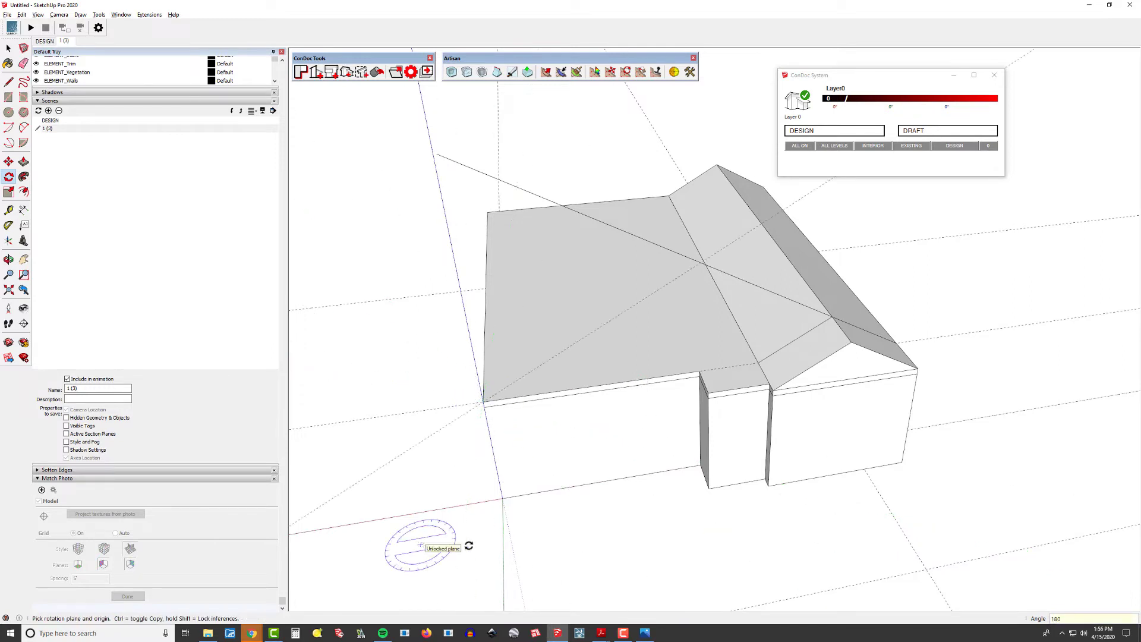
pyautogui.press('l')
pyautogui.press('o')
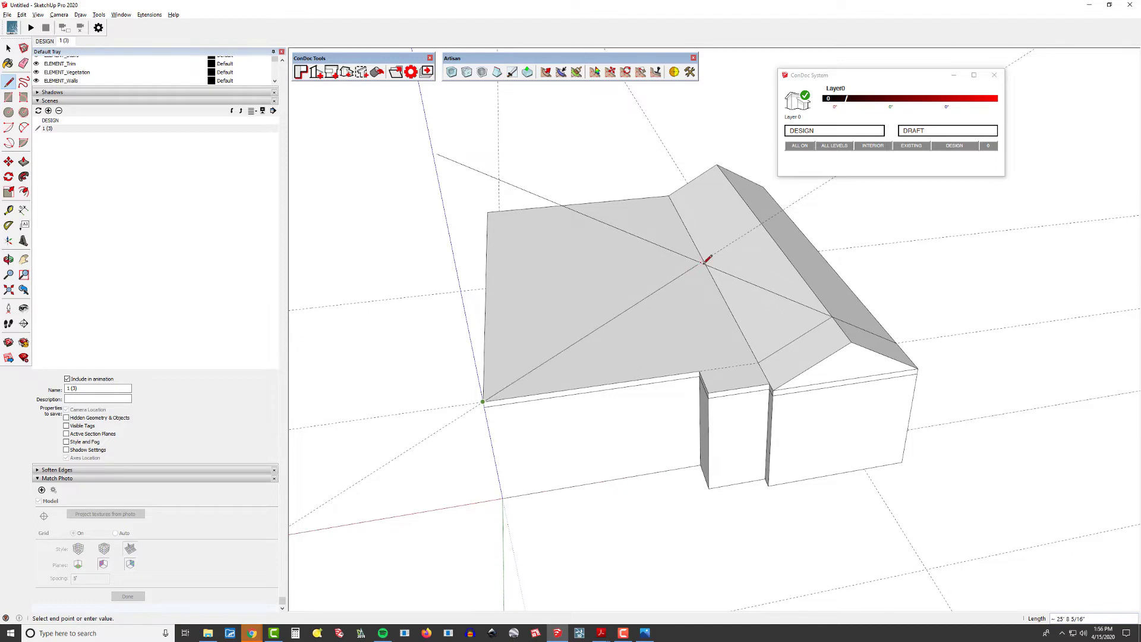
pyautogui.moveTo(708, 260)
pyautogui.mouseDown()
pyautogui.moveTo(663, 338)
pyautogui.moveTo(654, 321)
pyautogui.mouseUp()
# - Erase the excess of the long line beyond the new gable peak and delete all guides
pyautogui.press('e')
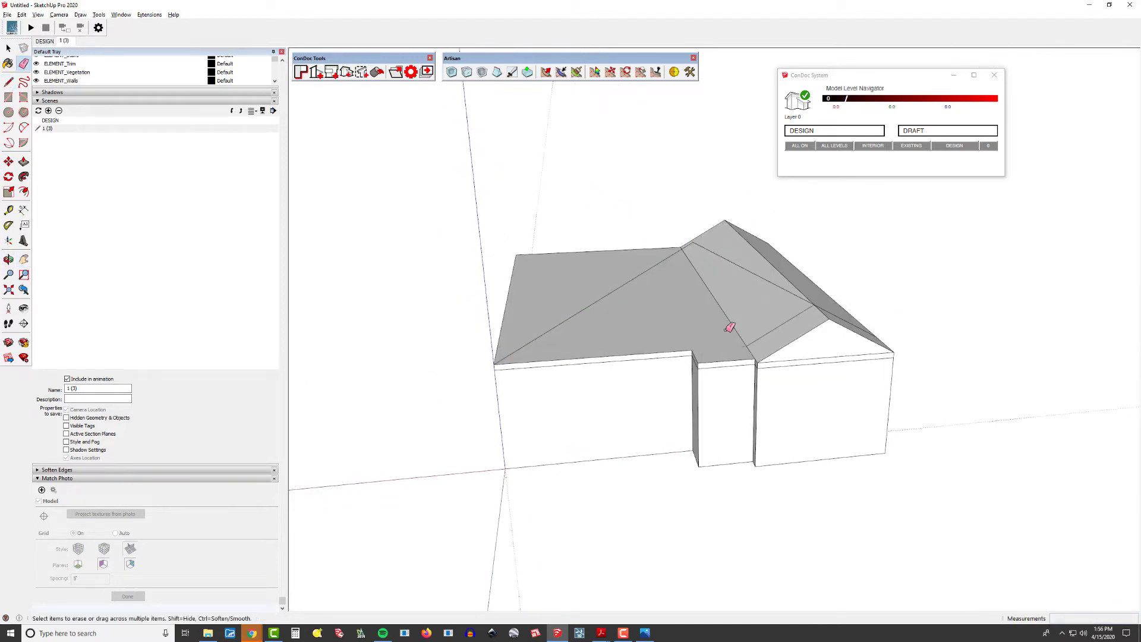
pyautogui.press('o')
pyautogui.moveTo(603, 341); pyautogui.dragTo(668, 363)
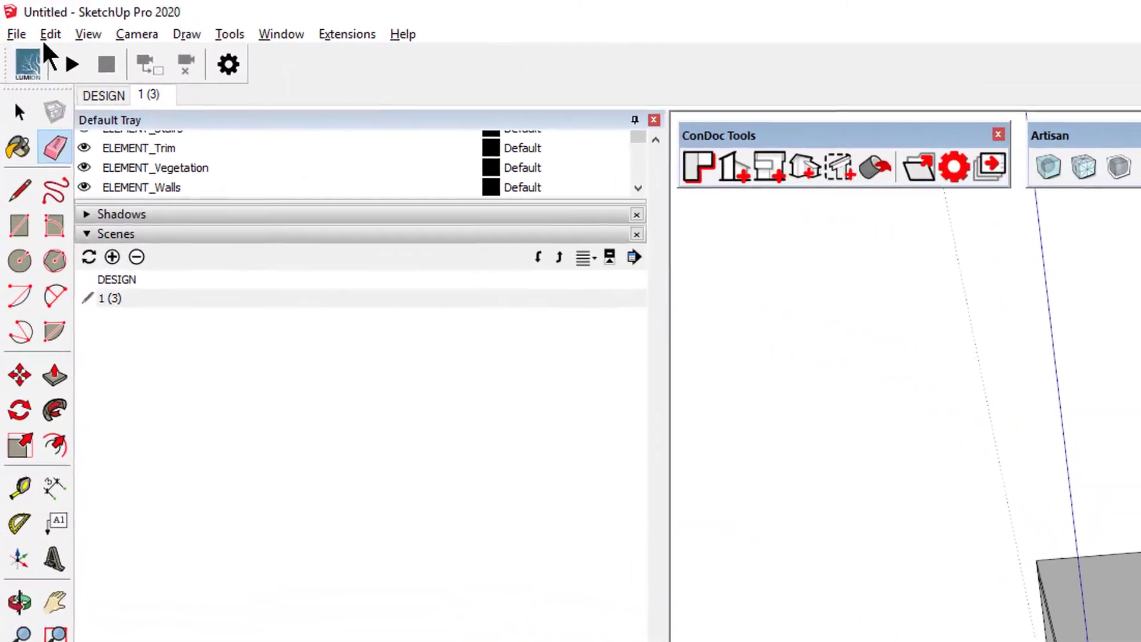
pyautogui.click(22, 14)
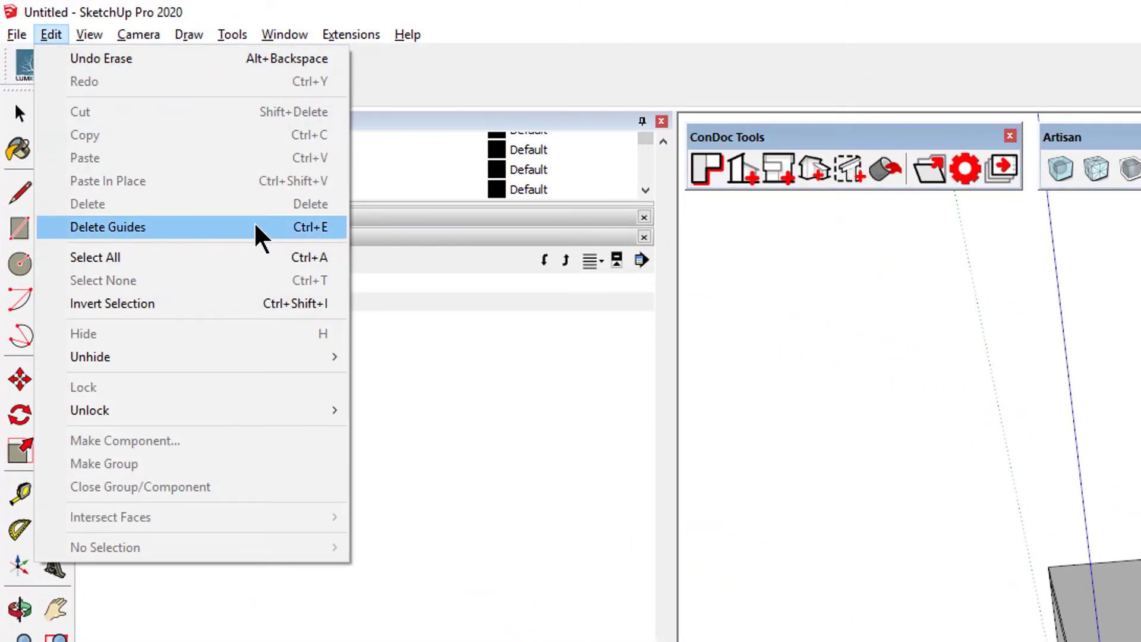
pyautogui.click(258, 229)
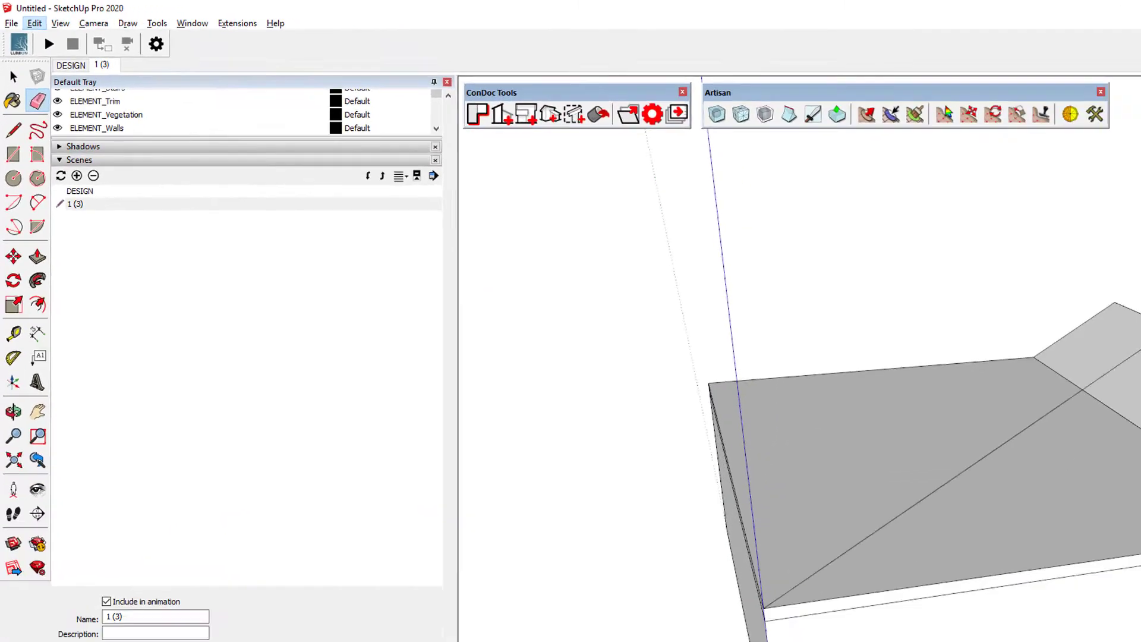
# - Close the garage gable's face with a base line from the bay roof's seam to the block's inner eave corner, and reverse the face
pyautogui.scroll(1, 823, 334)
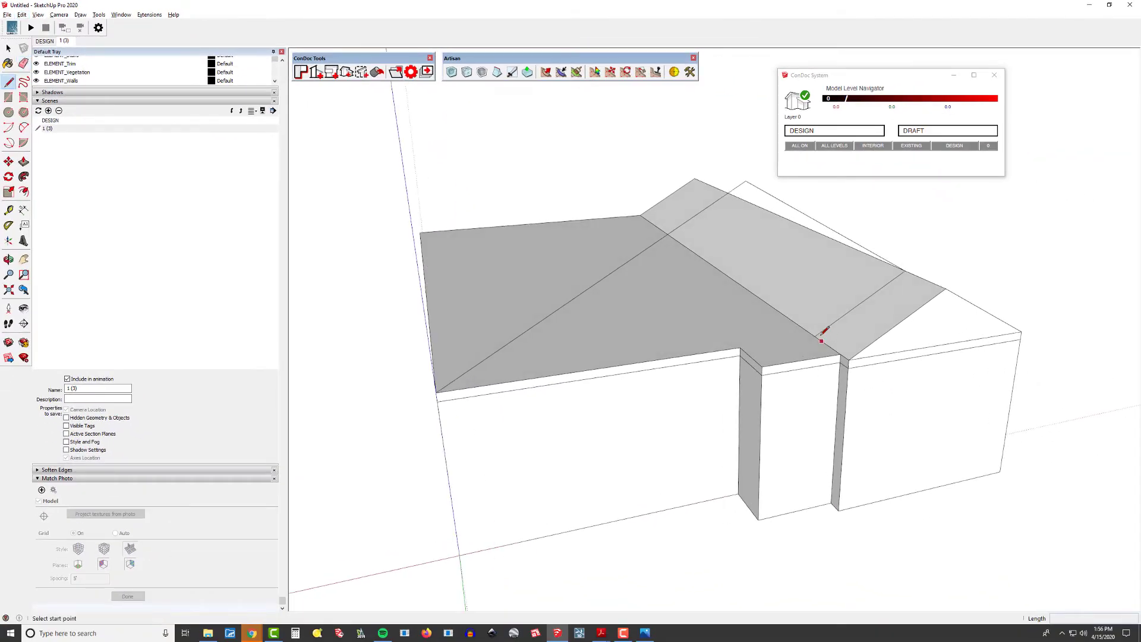
pyautogui.press('l')
pyautogui.click(814, 337)
pyautogui.click(740, 348)
pyautogui.moveTo(740, 348); pyautogui.dragTo(853, 263, button='middle')
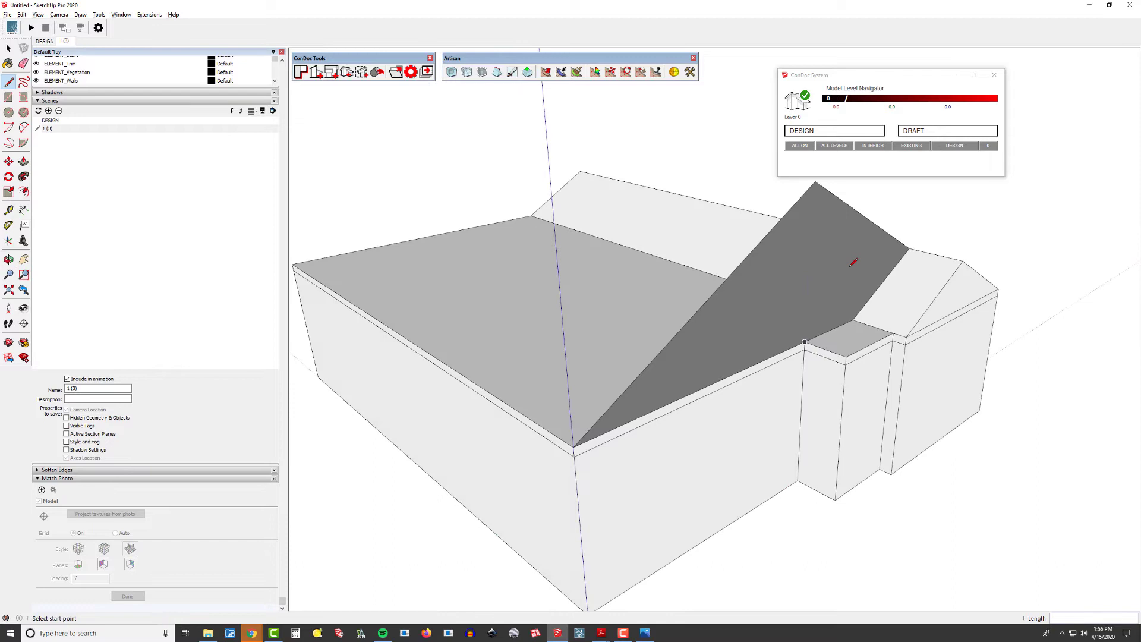
pyautogui.rightClick(807, 246)
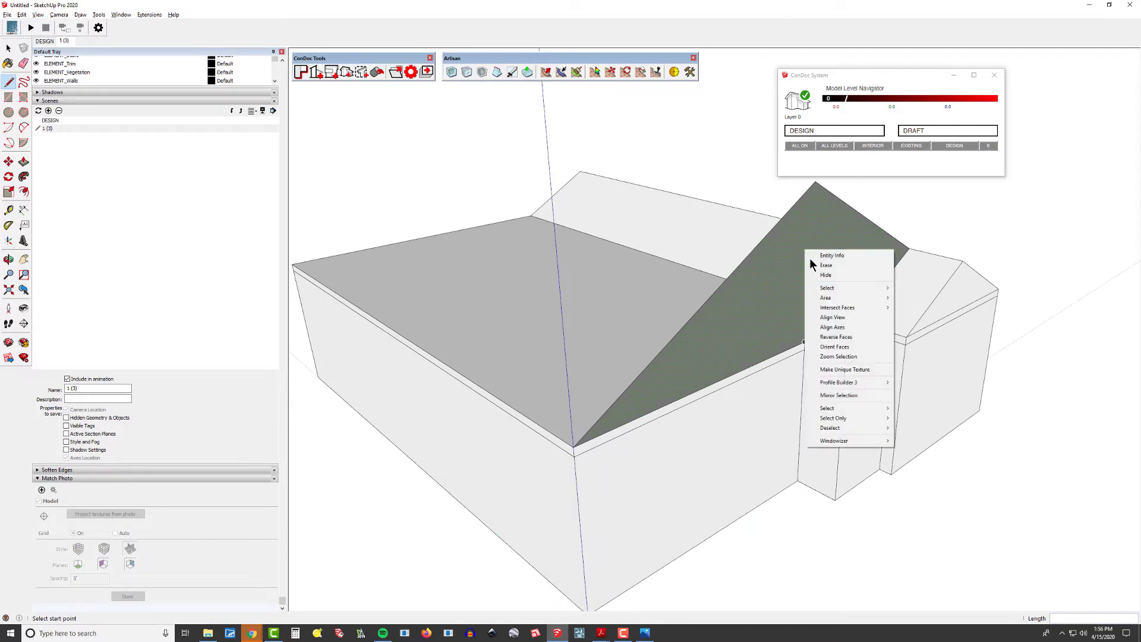
pyautogui.click(844, 324)
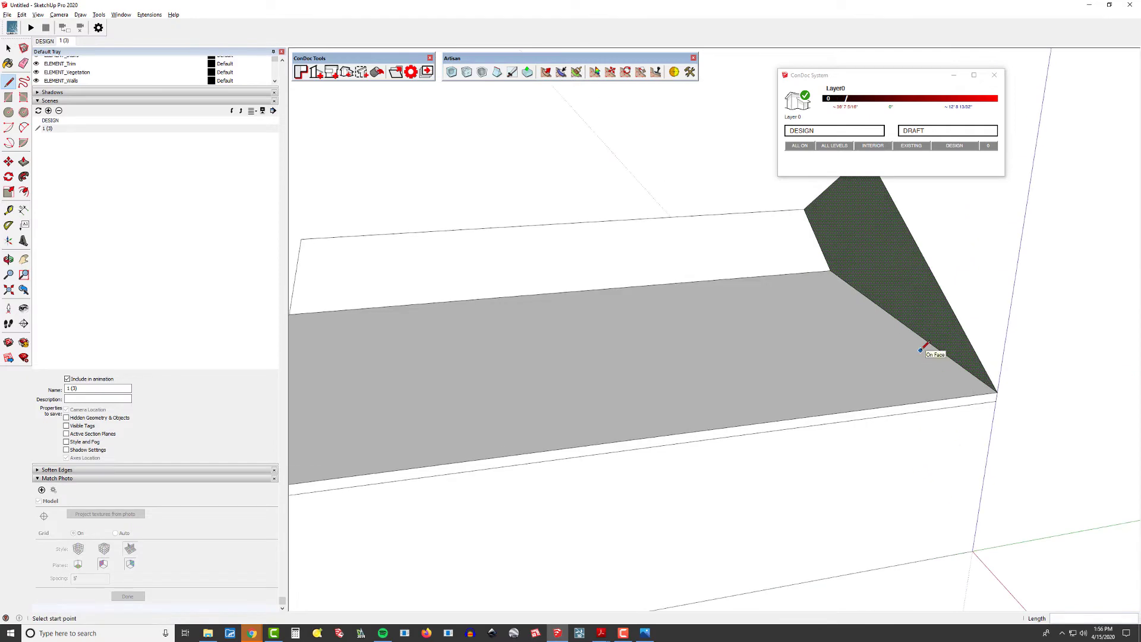
# - Extrude the garage gable face 50' back to the far end of the block
pyautogui.press('p')
pyautogui.scroll(-3, 833, 265)
pyautogui.moveTo(841, 297); pyautogui.dragTo(411, 450)
pyautogui.hotkey('ctrl', 'z')
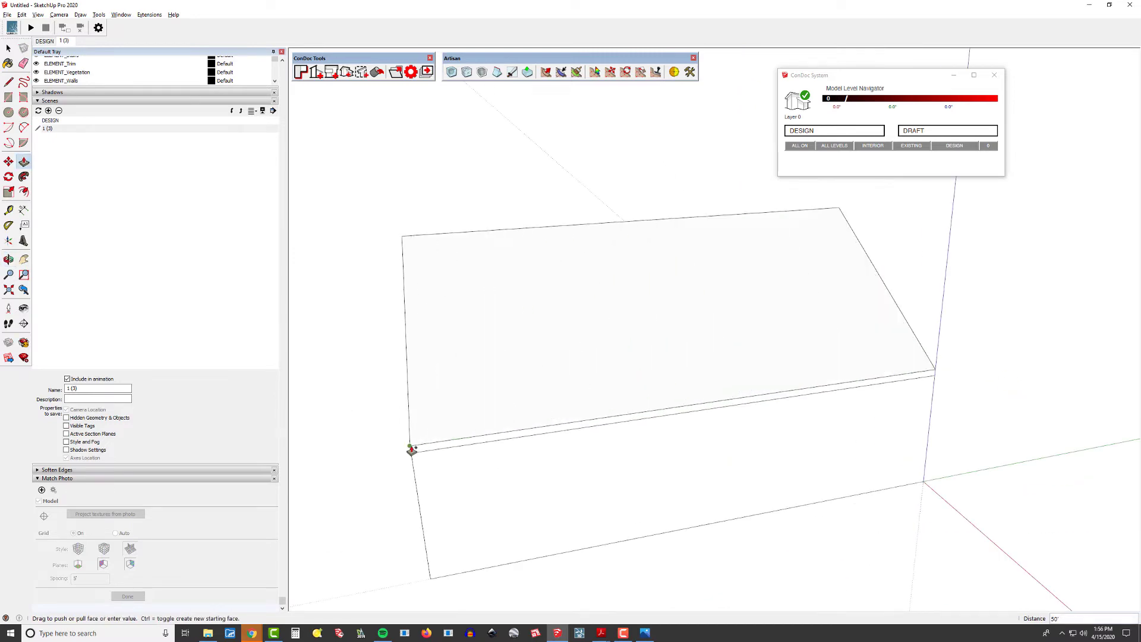
pyautogui.click(411, 450)
pyautogui.scroll(-3, 654, 375)
pyautogui.moveTo(723, 368); pyautogui.dragTo(558, 356, button='middle')
pyautogui.keyDown('shift'); pyautogui.moveTo(558, 356); pyautogui.dragTo(757, 326, button='middle'); pyautogui.keyUp('shift')
pyautogui.scroll(3, 759, 326)
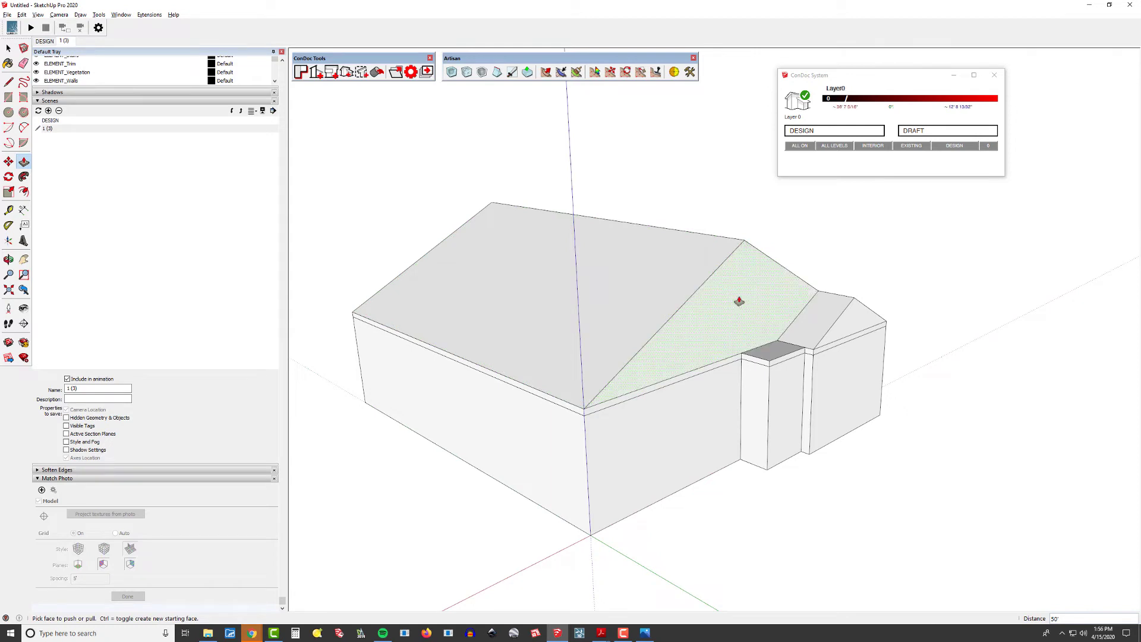
pyautogui.moveTo(785, 428); pyautogui.dragTo(551, 293, button='middle')
# - Erase the leftover seam edges on the roof slope shared by the bay and the main gable
pyautogui.press('space')
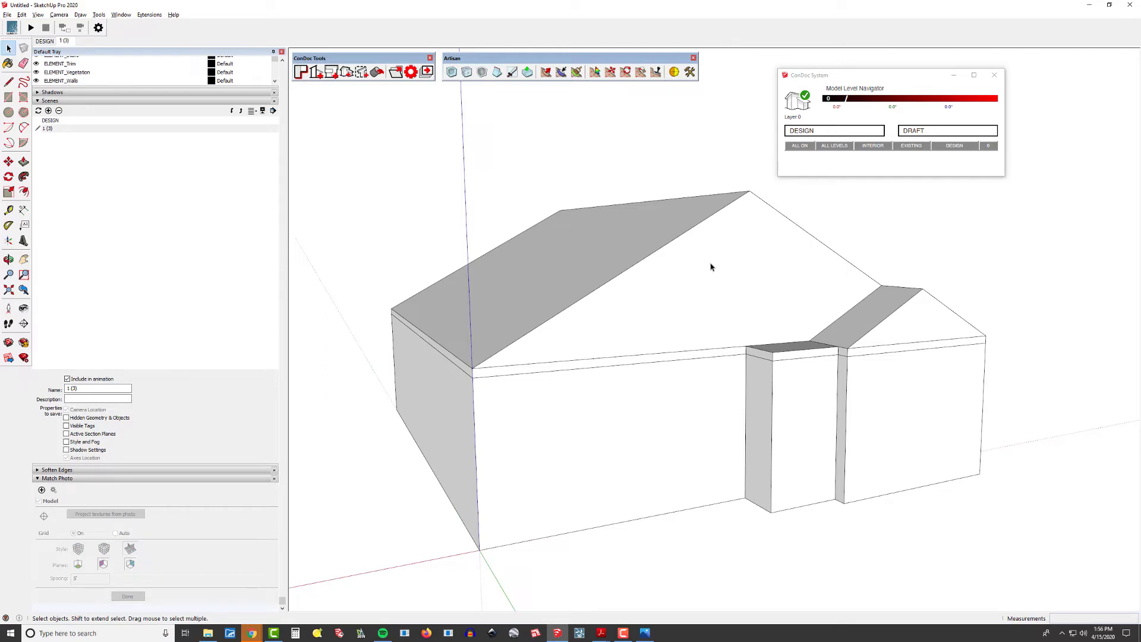
pyautogui.moveTo(743, 284)
pyautogui.mouseDown(button='middle')
pyautogui.moveTo(729, 439)
pyautogui.moveTo(604, 512)
pyautogui.moveTo(463, 387)
pyautogui.mouseUp(button='middle')
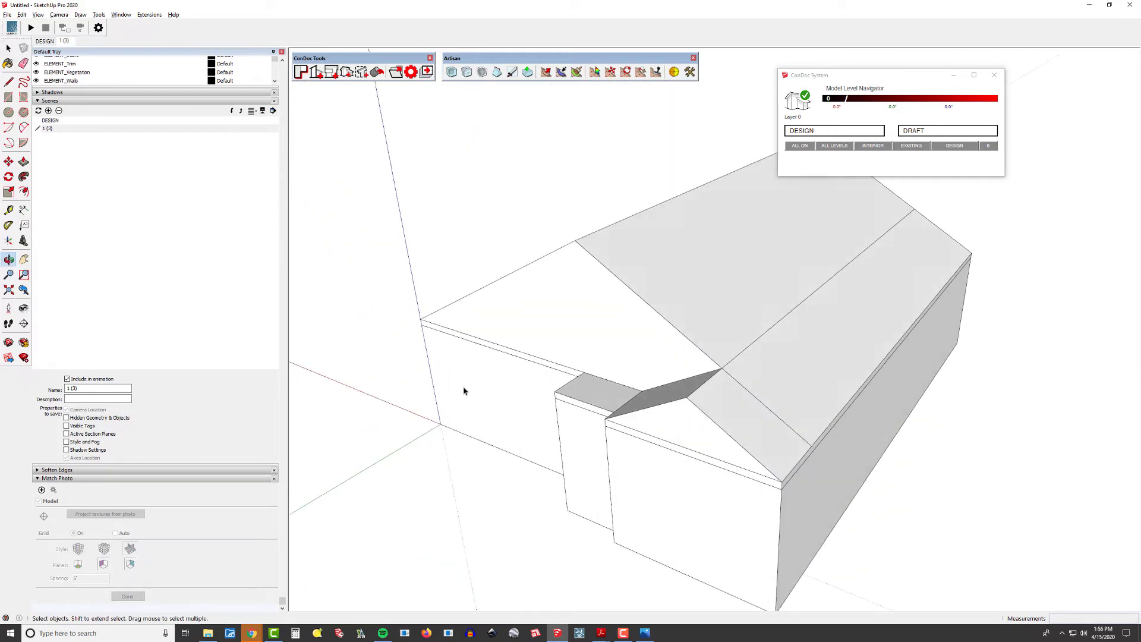
pyautogui.press('e')
pyautogui.moveTo(798, 341); pyautogui.dragTo(726, 384)
pyautogui.moveTo(726, 384); pyautogui.dragTo(803, 265, button='middle')
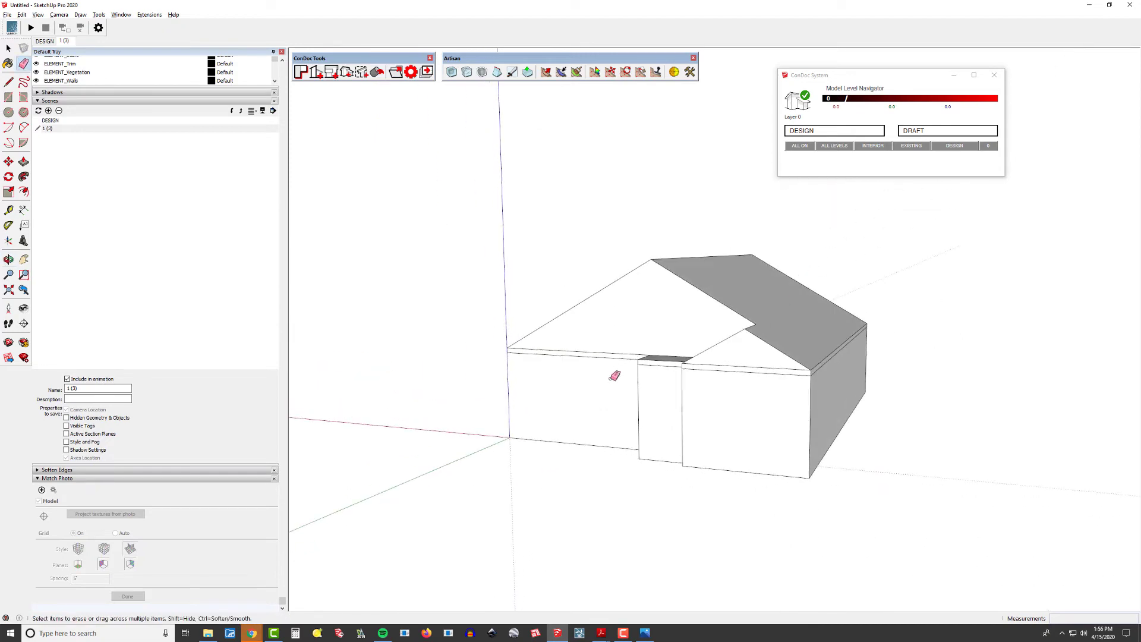
pyautogui.moveTo(614, 372); pyautogui.dragTo(868, 345, button='middle')
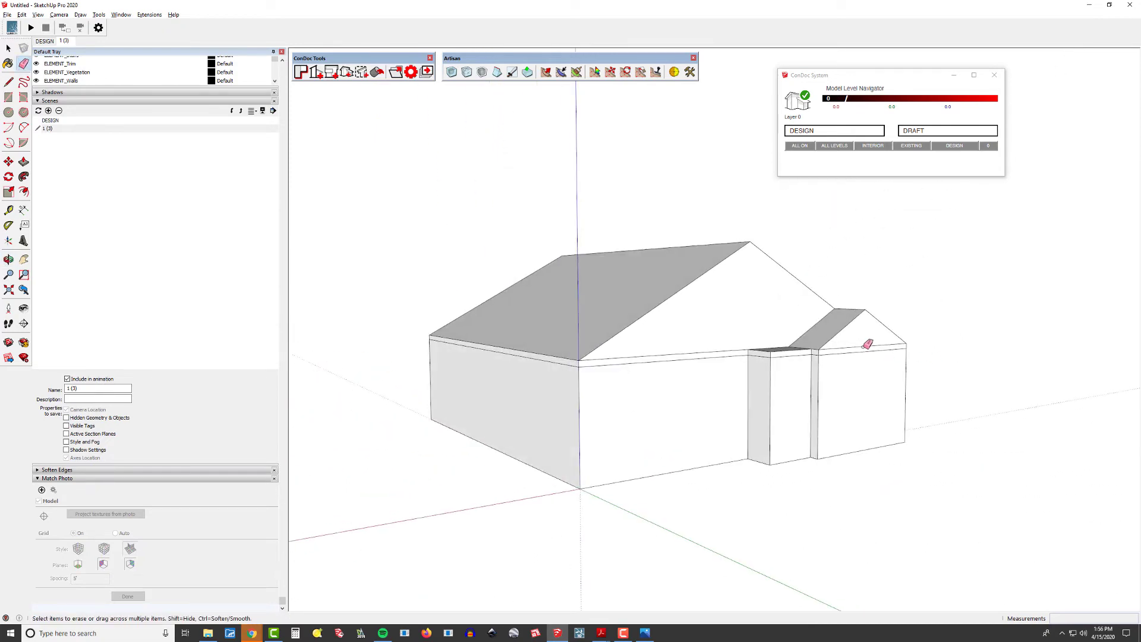
# - Return to the matched photo scene and compare the main gable's peak, slopes and eave corner with the house's actual roof edges
pyautogui.click(66, 40)
pyautogui.press('h')
pyautogui.moveTo(686, 279); pyautogui.dragTo(582, 321)
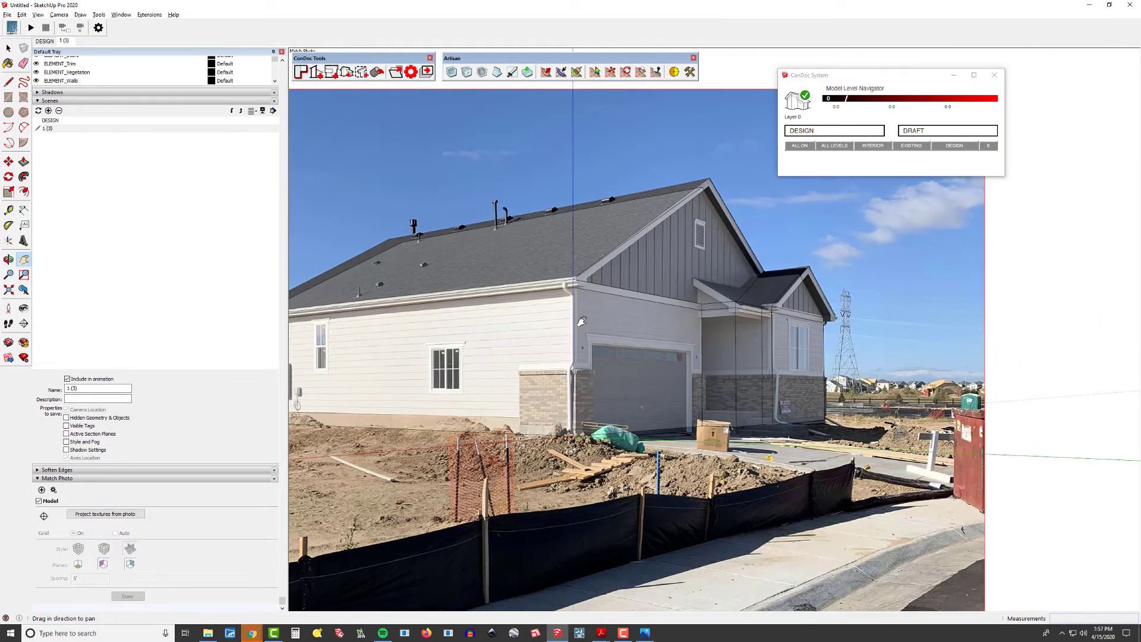
pyautogui.scroll(5, 582, 321)
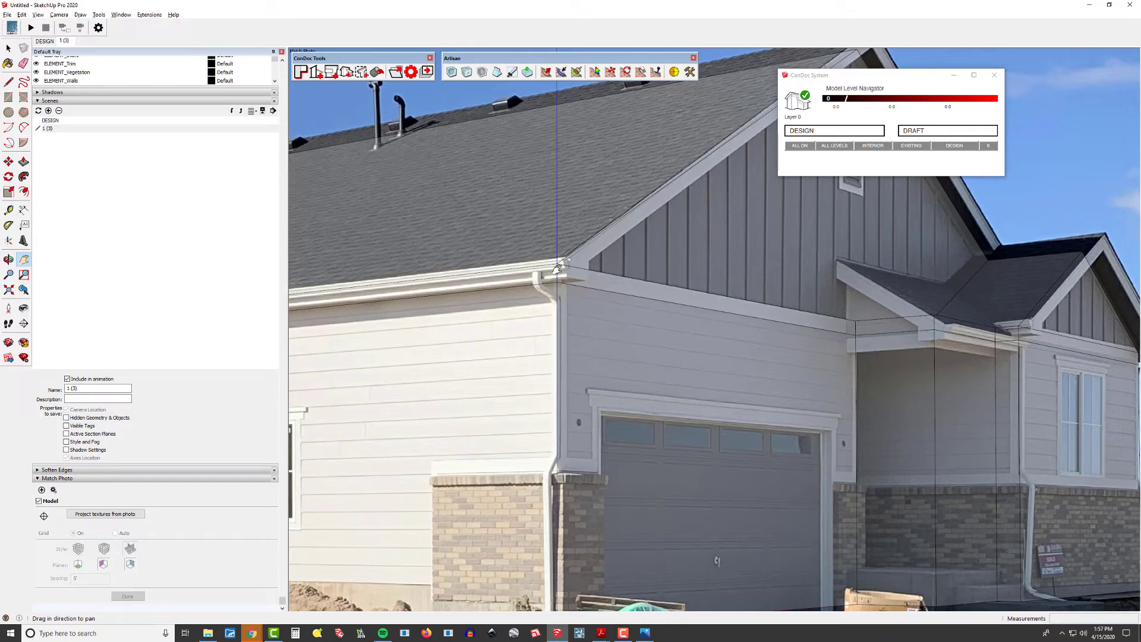
pyautogui.scroll(-5, 559, 273)
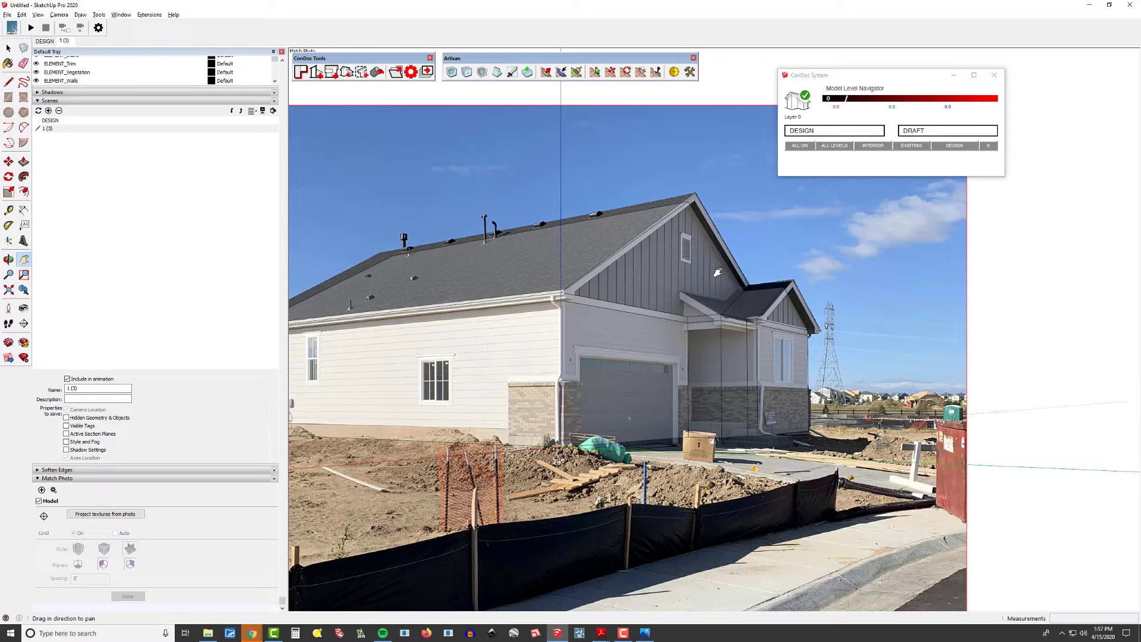
pyautogui.scroll(4, 705, 241)
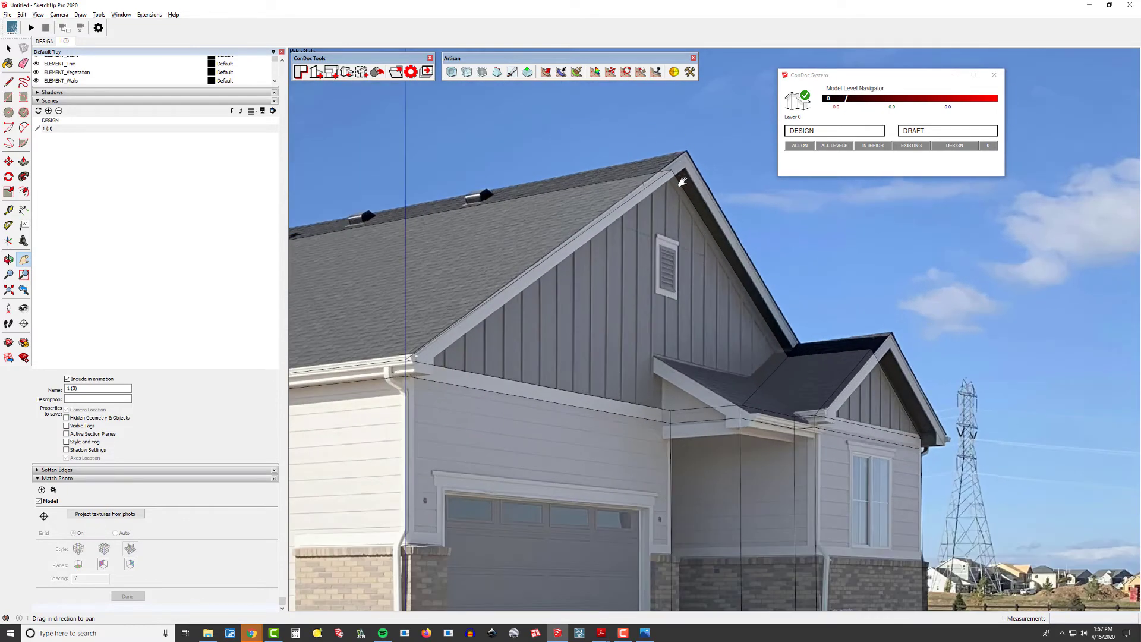
pyautogui.scroll(3, 692, 208)
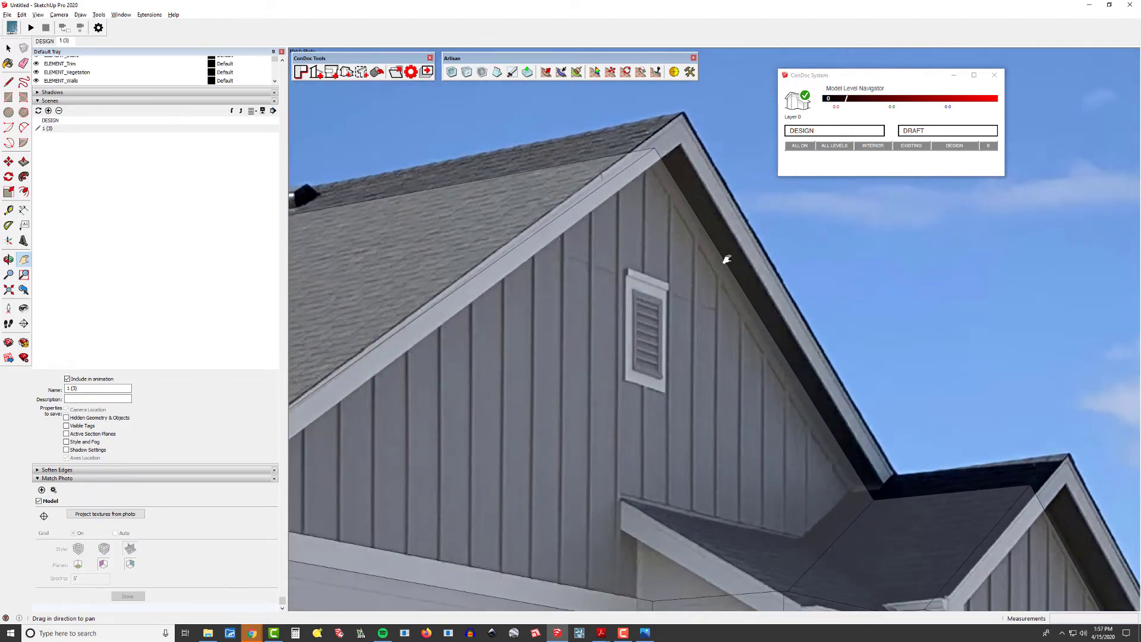
pyautogui.scroll(-4, 654, 159)
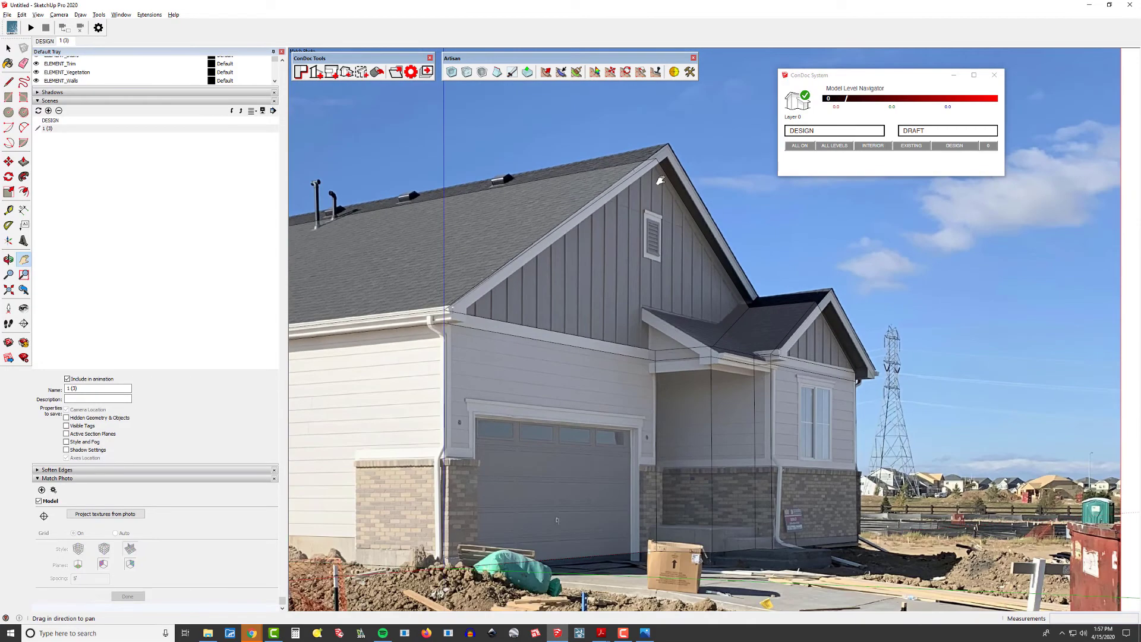
pyautogui.scroll(-3, 766, 318)
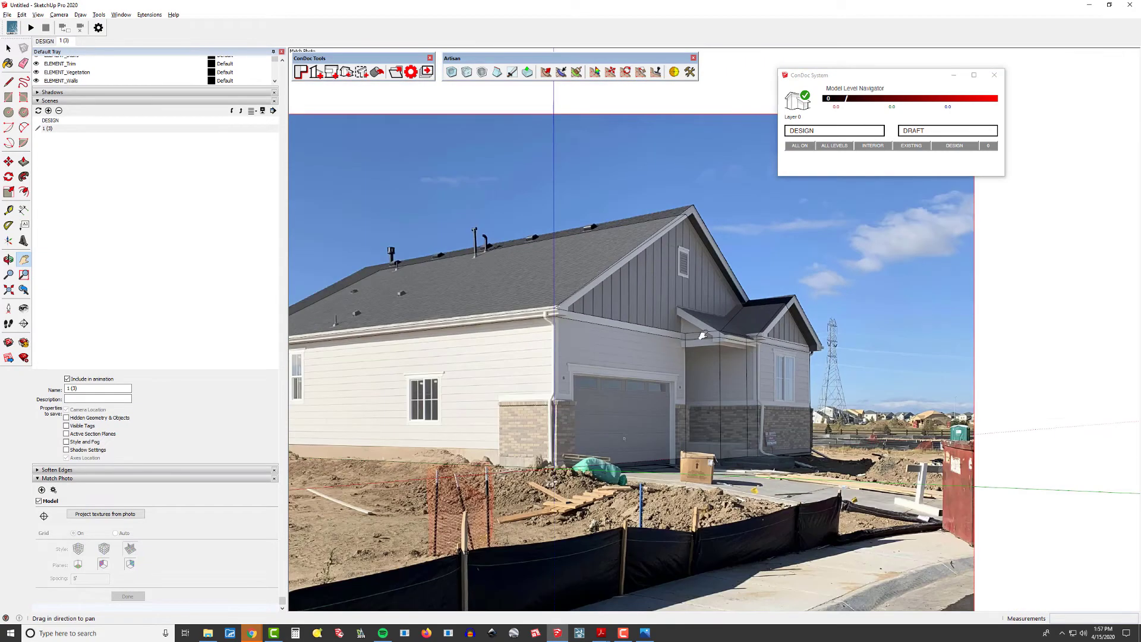
pyautogui.scroll(8, 689, 228)
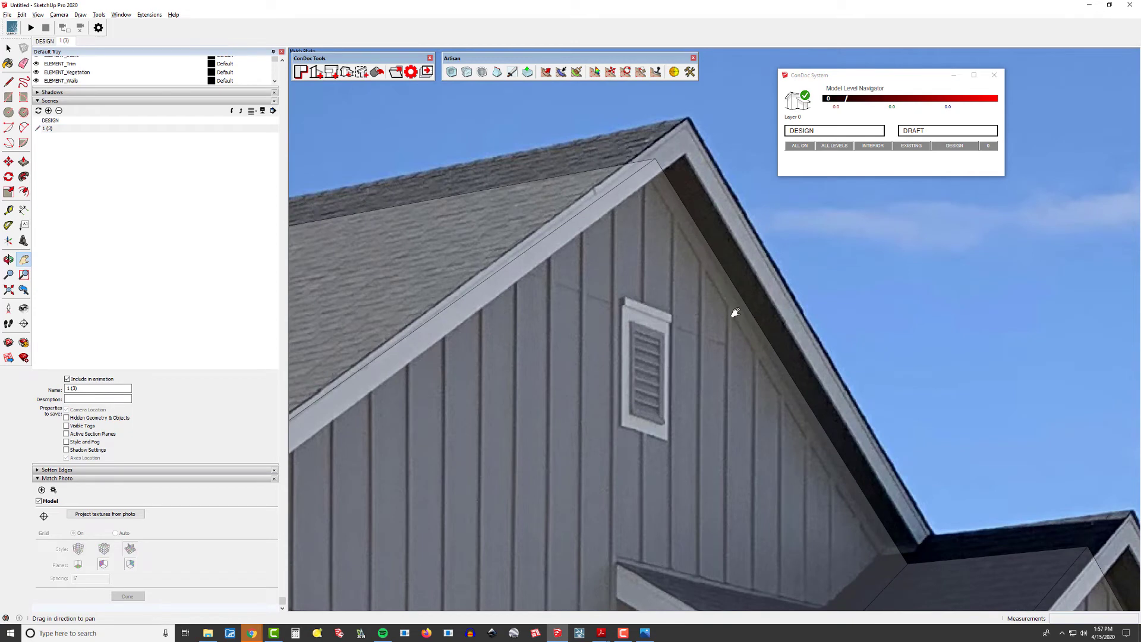
pyautogui.scroll(2, 856, 469)
pyautogui.scroll(-2, 772, 433)
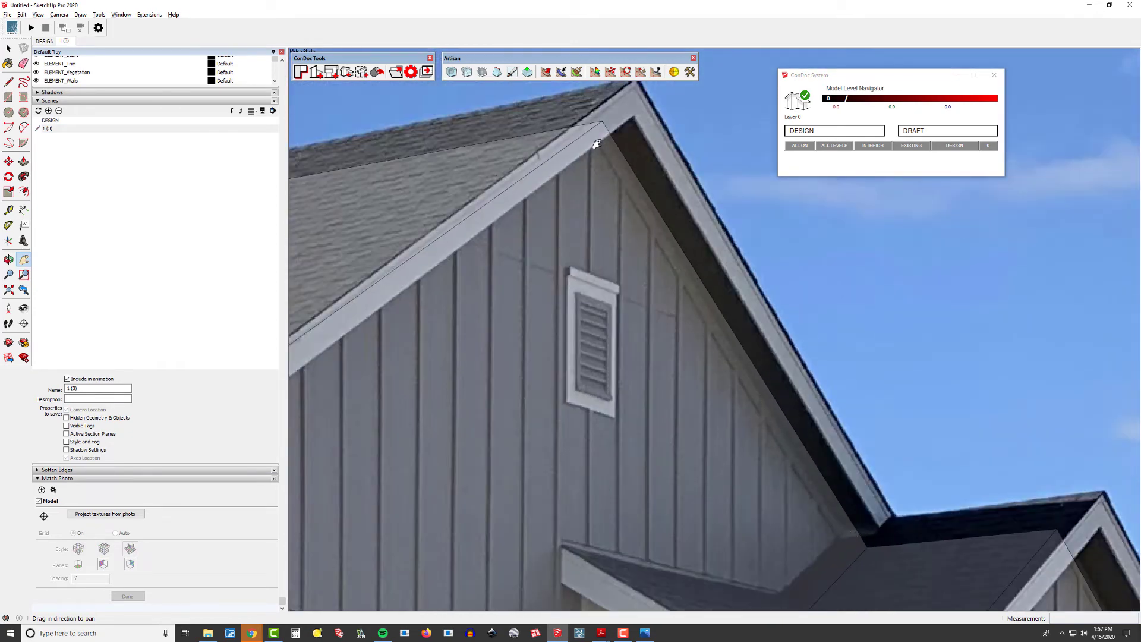
pyautogui.scroll(-5, 627, 179)
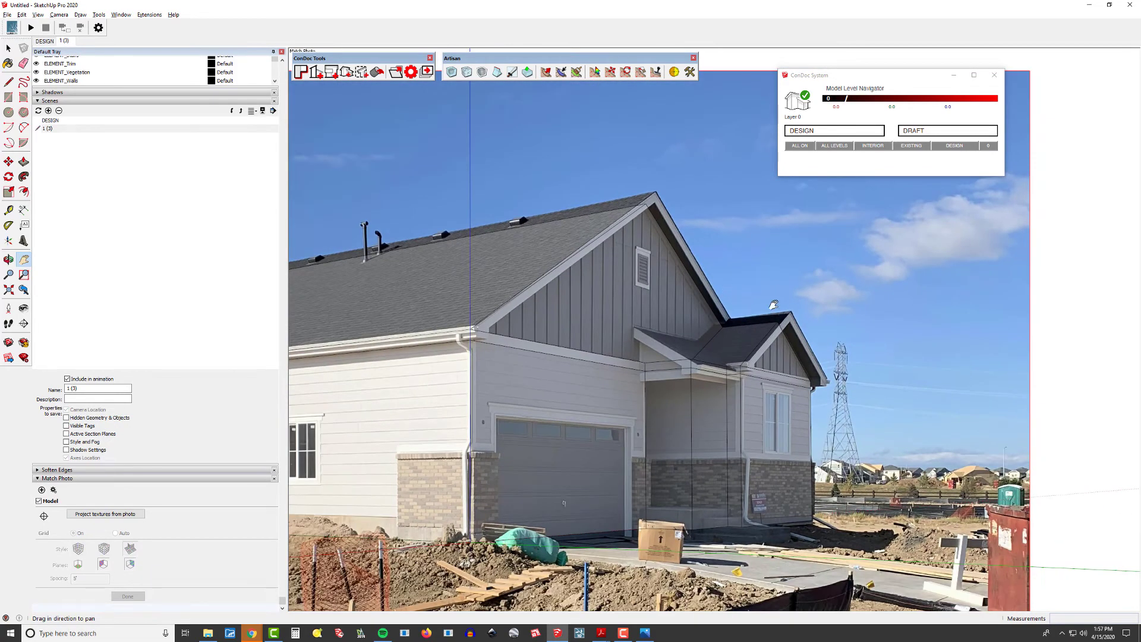
# - Push the entry wall between the garage and the bay back about 3' 11 29/32" to follow the porch recess in the photo
pyautogui.scroll(-4, 726, 287)
pyautogui.scroll(1, 686, 314)
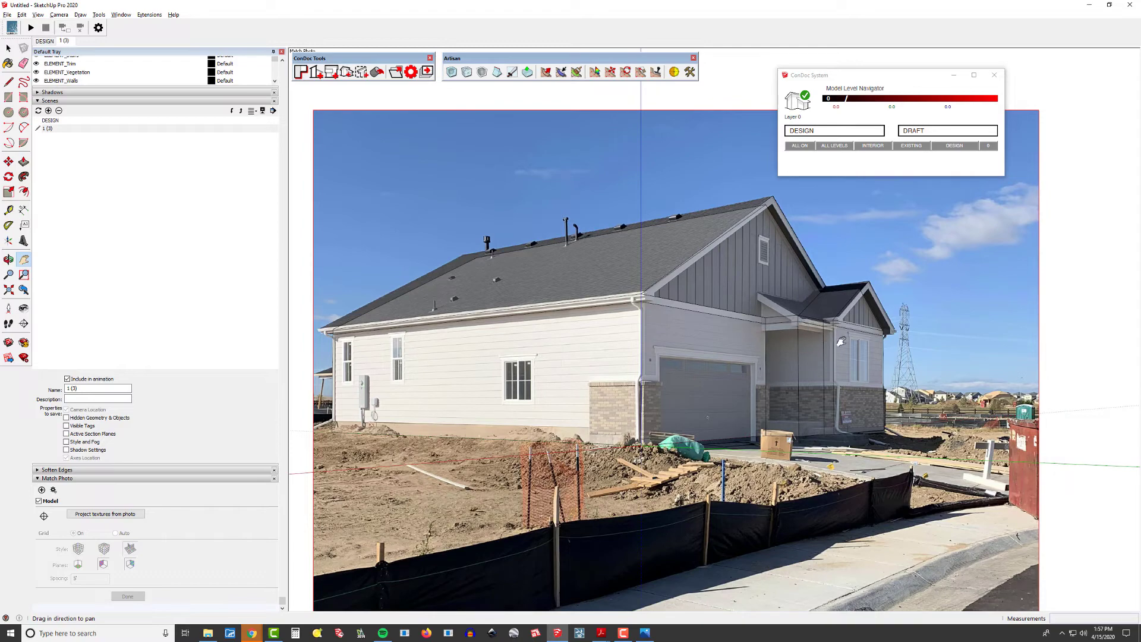
pyautogui.scroll(2, 662, 425)
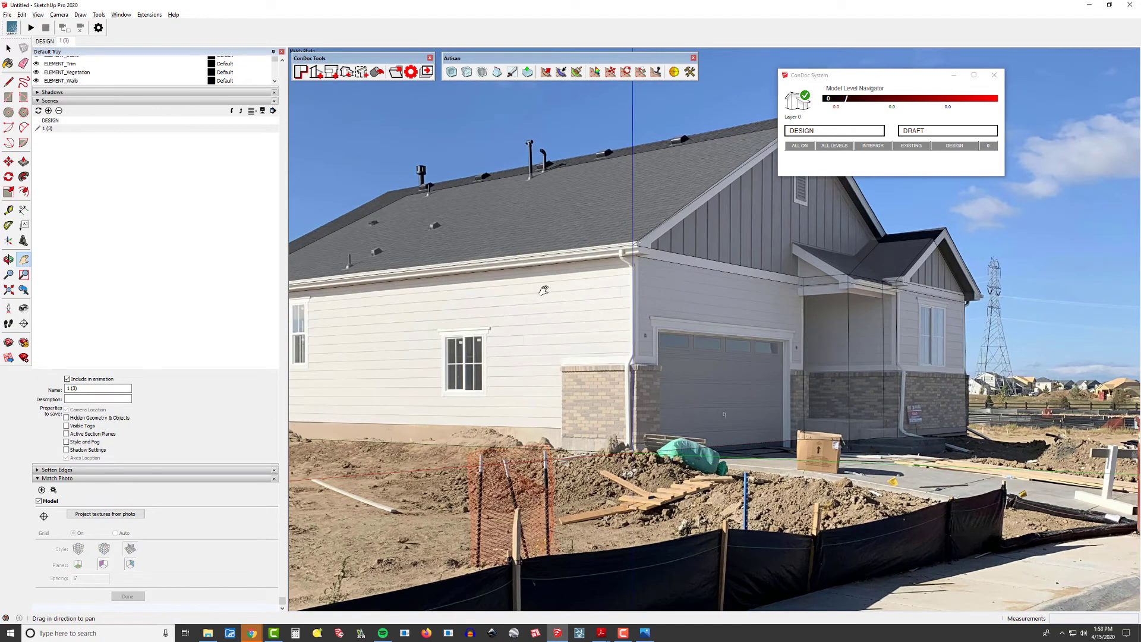
pyautogui.scroll(2, 777, 316)
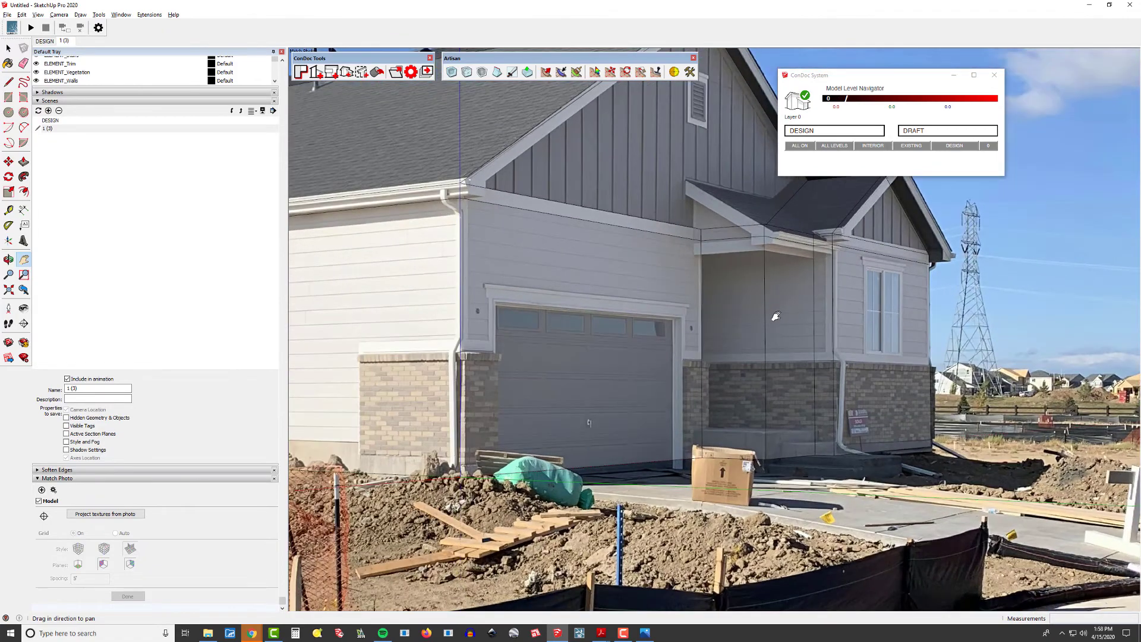
pyautogui.press('p')
pyautogui.moveTo(742, 315); pyautogui.dragTo(819, 276)
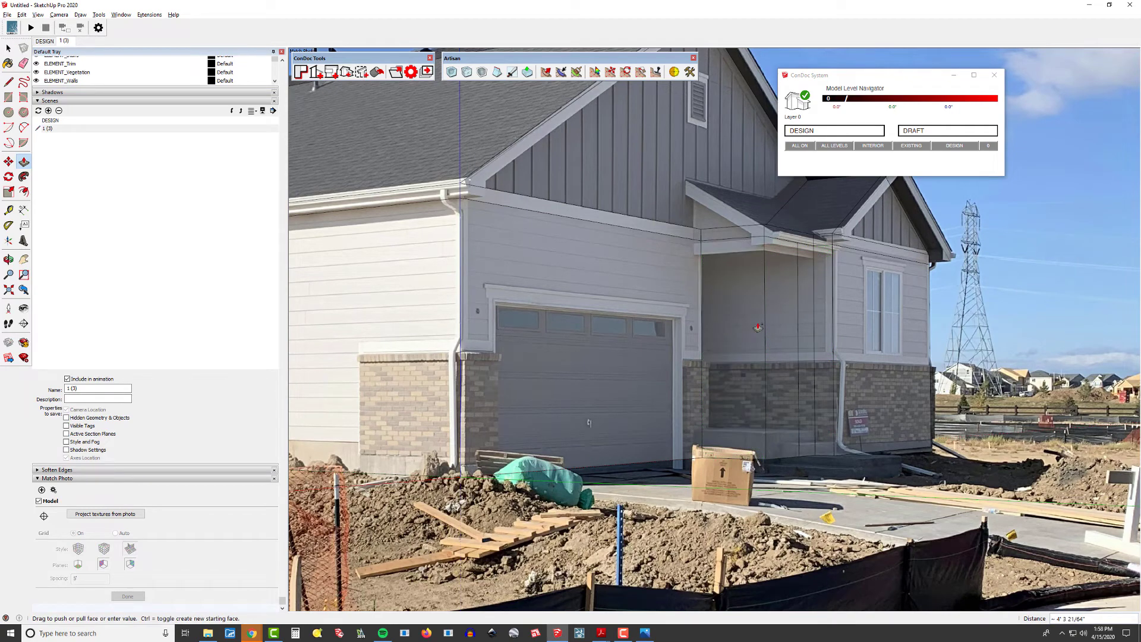
pyautogui.moveTo(748, 294); pyautogui.dragTo(689, 296)
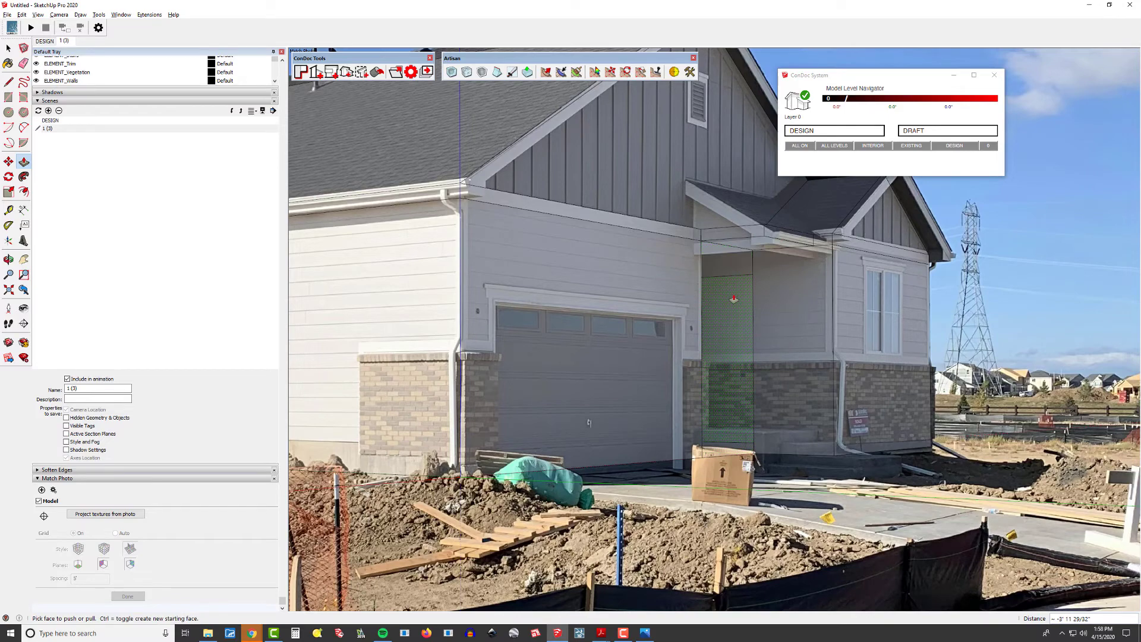
# - Draw the missing bottom edge across the entry porch opening so that its open front face closes again
pyautogui.scroll(3, 734, 298)
pyautogui.moveTo(734, 298); pyautogui.dragTo(646, 479, button='middle')
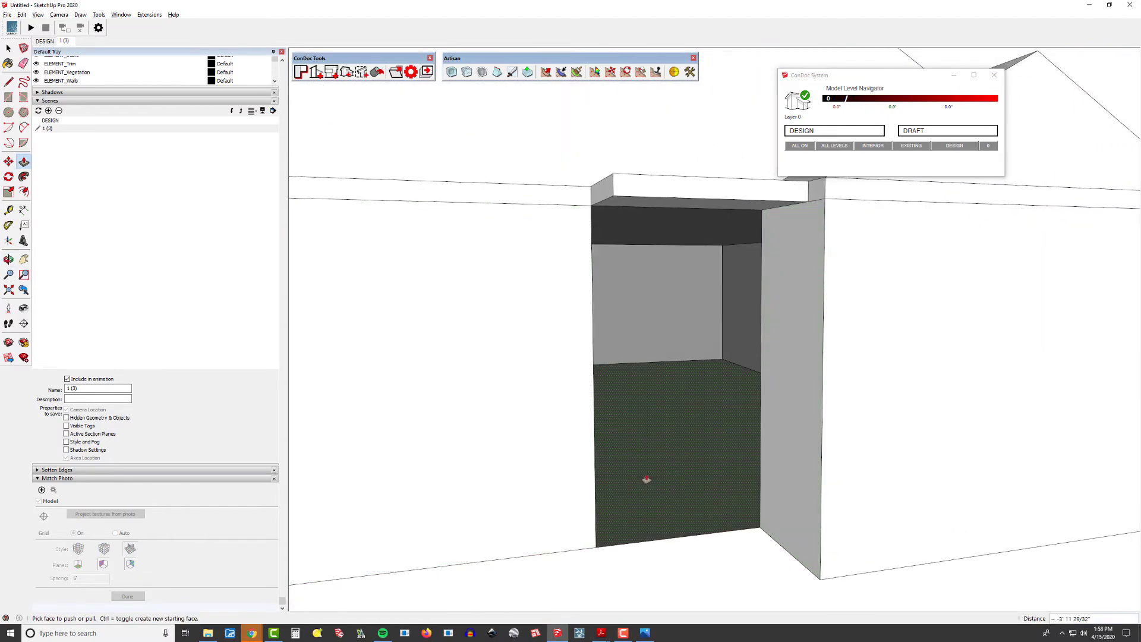
pyautogui.press('l')
pyautogui.click(596, 545)
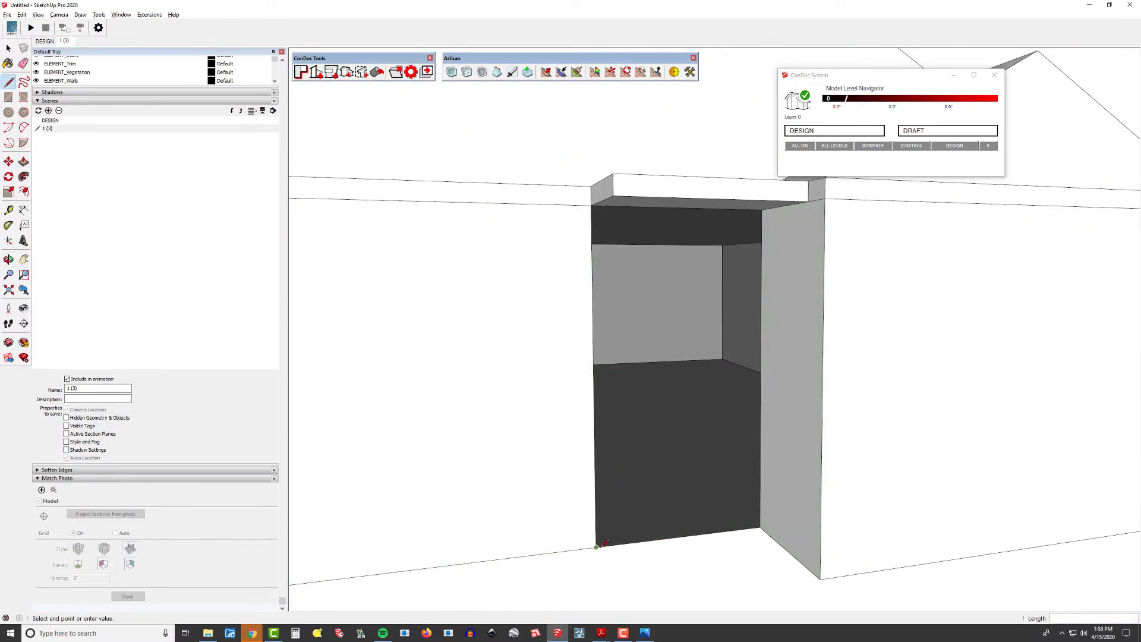
pyautogui.click(760, 526)
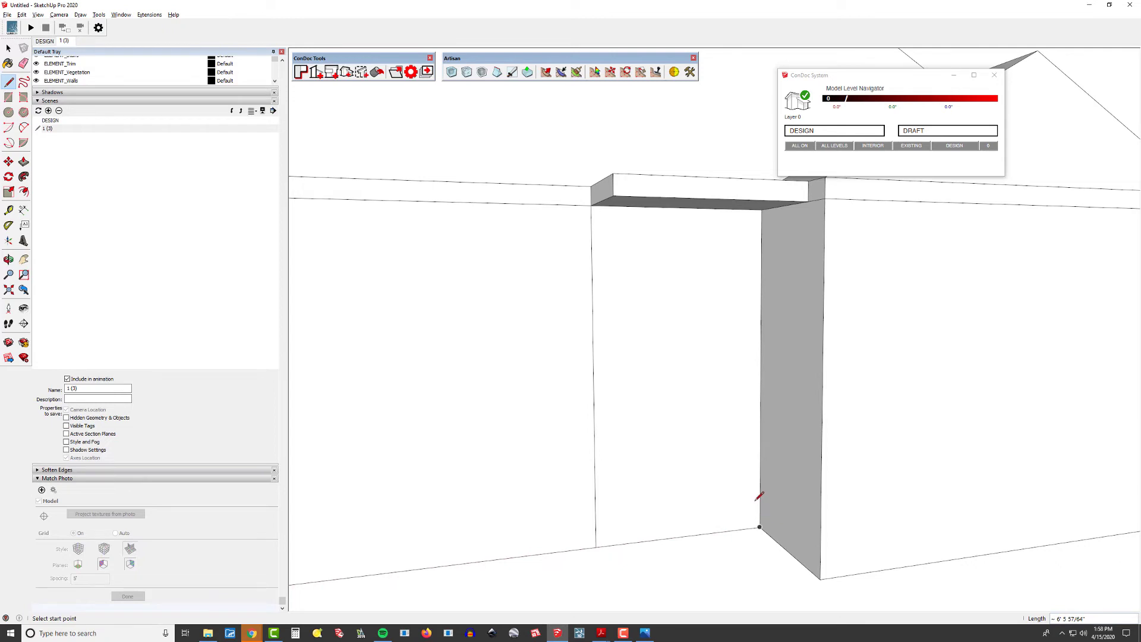
# - Push the closed porch face between the garage and the bay back 5' to form the entry recess
pyautogui.press('p')
pyautogui.moveTo(736, 471); pyautogui.dragTo(696, 415)
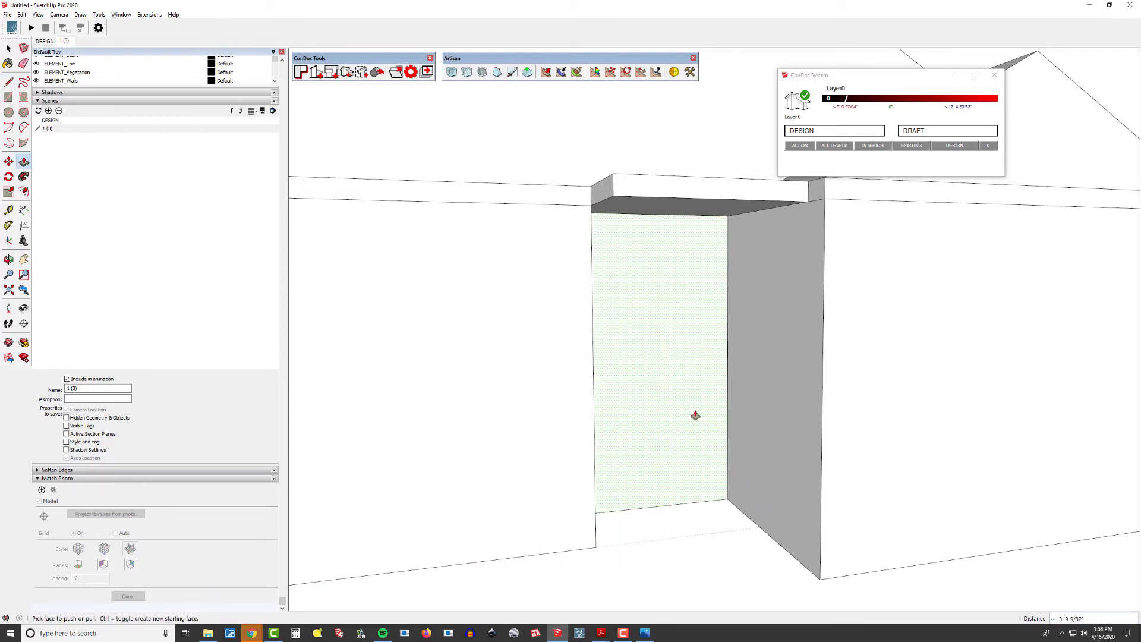
pyautogui.write("5'")
pyautogui.press('Return')
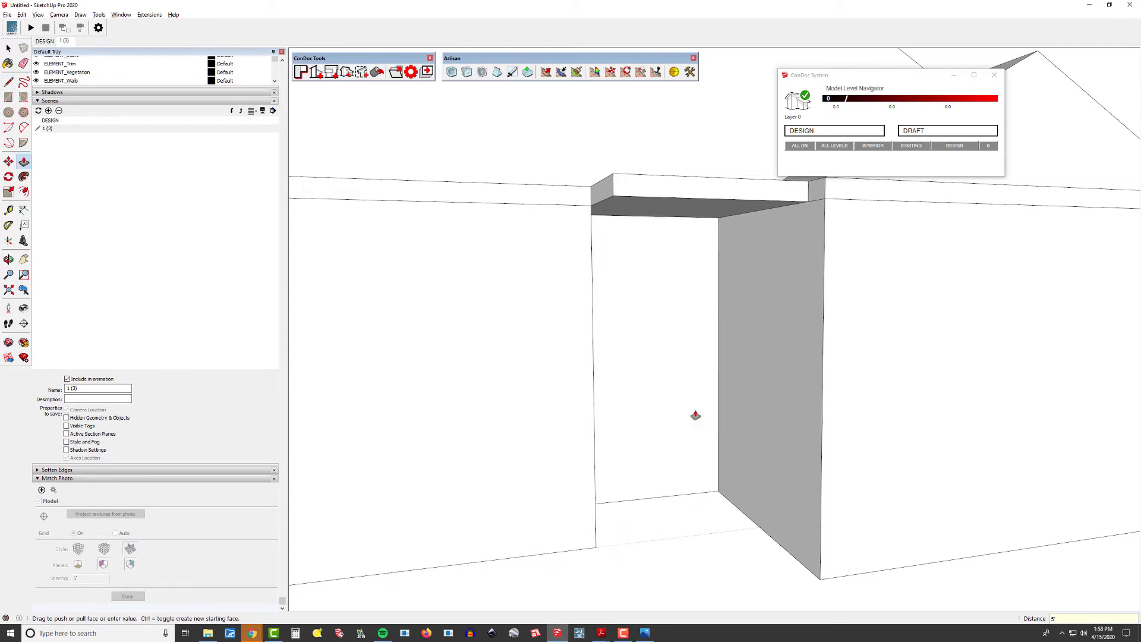
# - Return to the matched photo scene and place a vertical guide 8" in from the garage wall's porch-side corner
pyautogui.press('space')
pyautogui.click(66, 41)
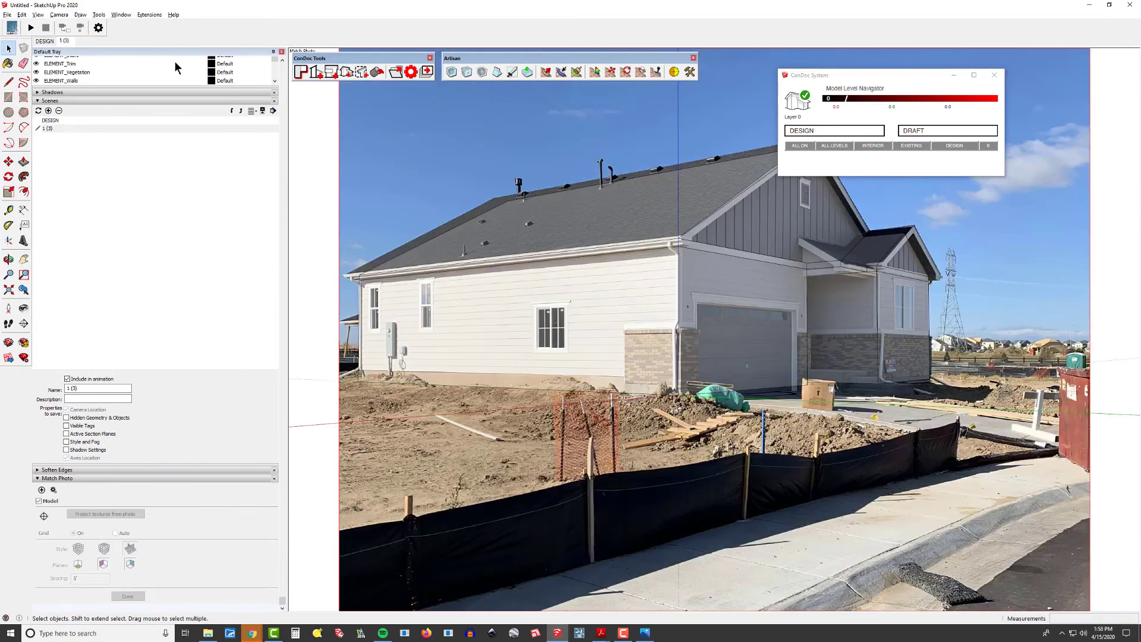
pyautogui.scroll(3, 951, 333)
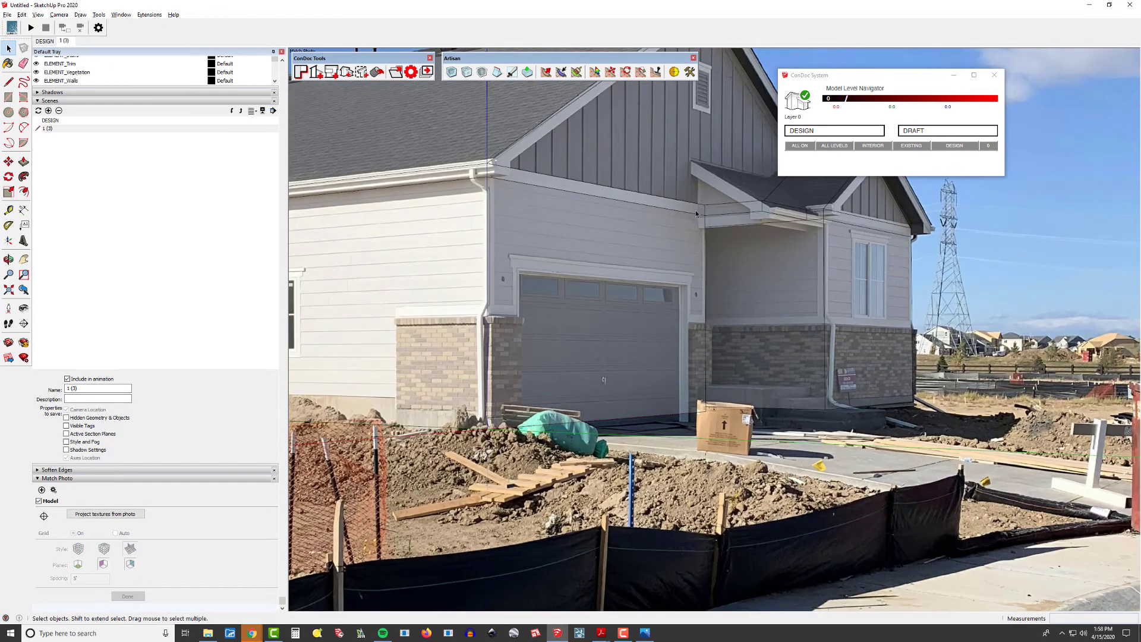
pyautogui.scroll(2, 695, 210)
pyautogui.scroll(2, 706, 250)
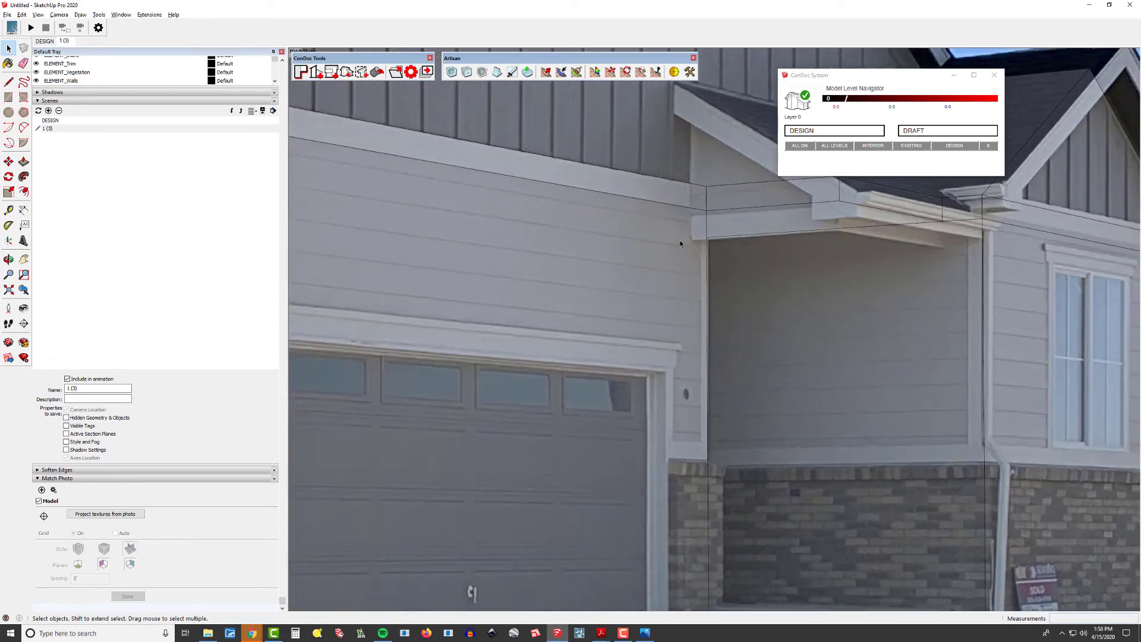
pyautogui.scroll(2, 702, 240)
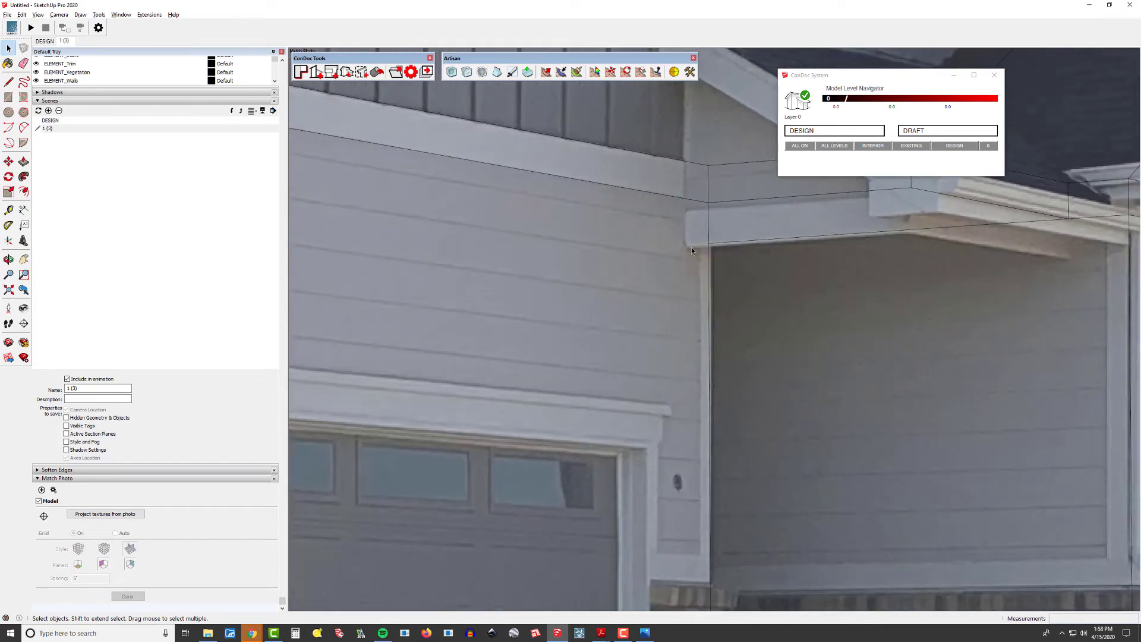
pyautogui.press('t')
pyautogui.click(709, 215)
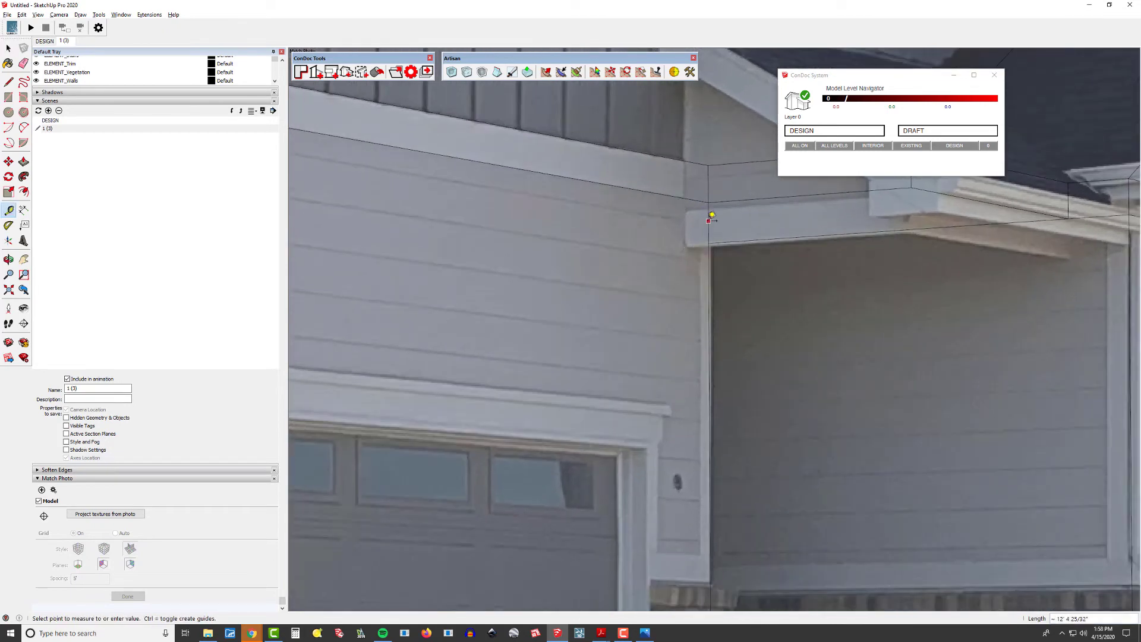
pyautogui.write('6')
pyautogui.press('Return')
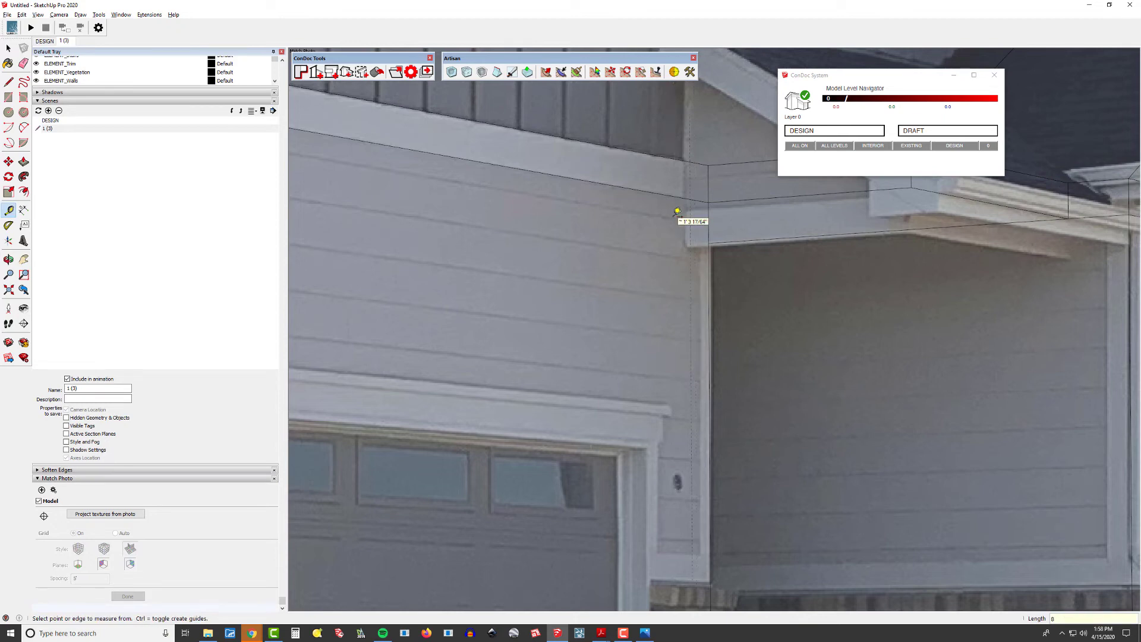
pyautogui.scroll(-2, 677, 213)
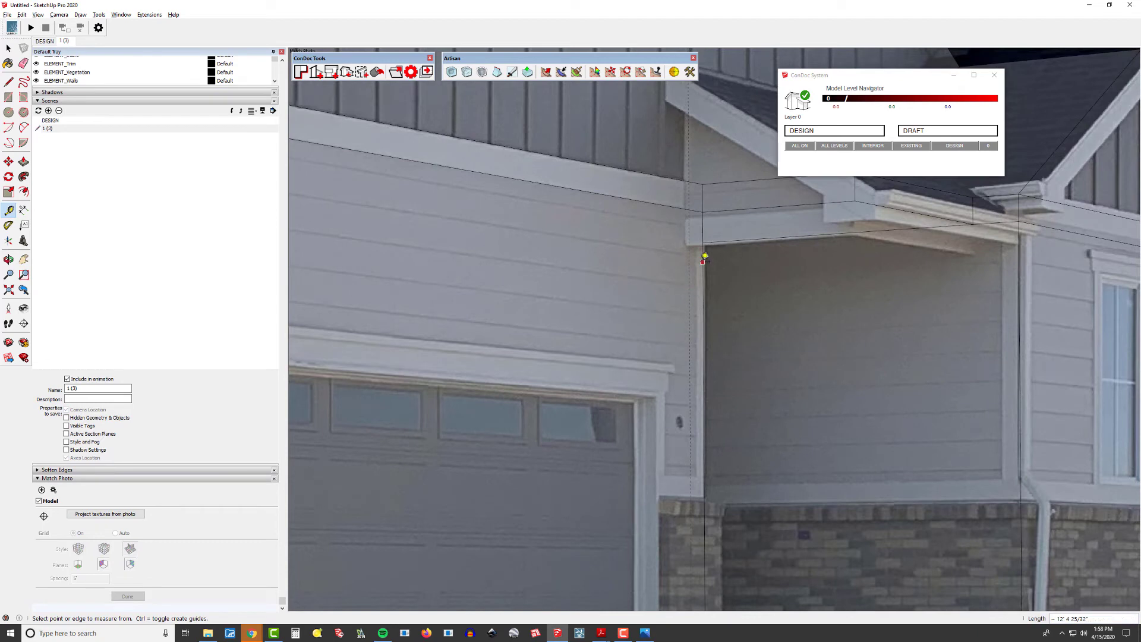
# - Draw an 8" line on the garage wall from its porch-side corner to the guide, level with the porch beam's underside
pyautogui.press('l')
pyautogui.scroll(3, 708, 238)
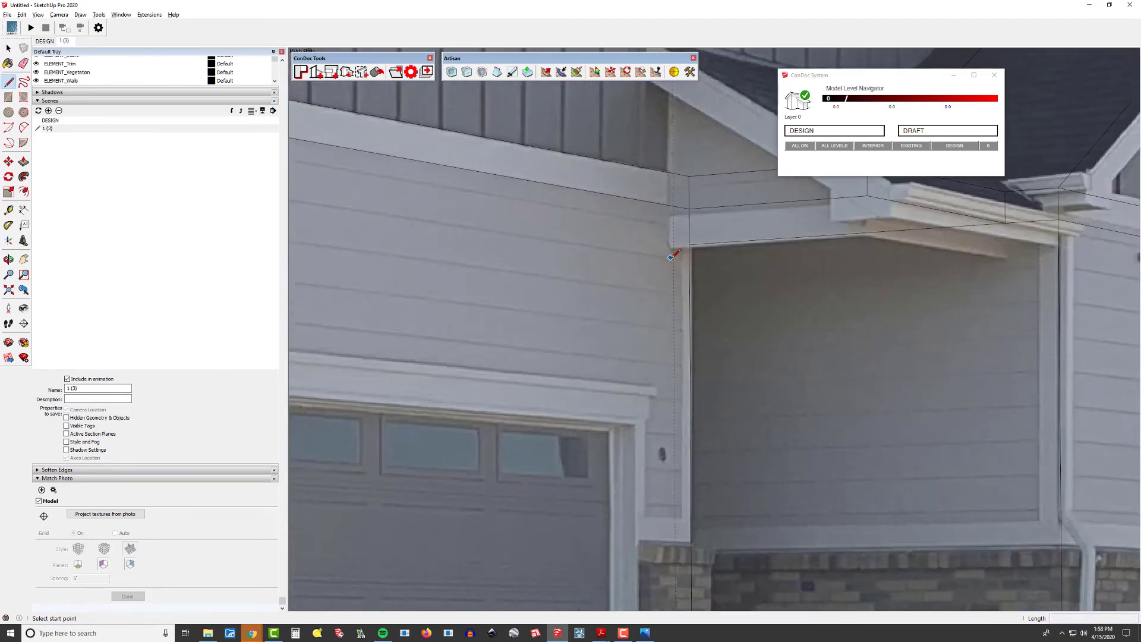
pyautogui.moveTo(672, 257); pyautogui.dragTo(479, 168, button='middle')
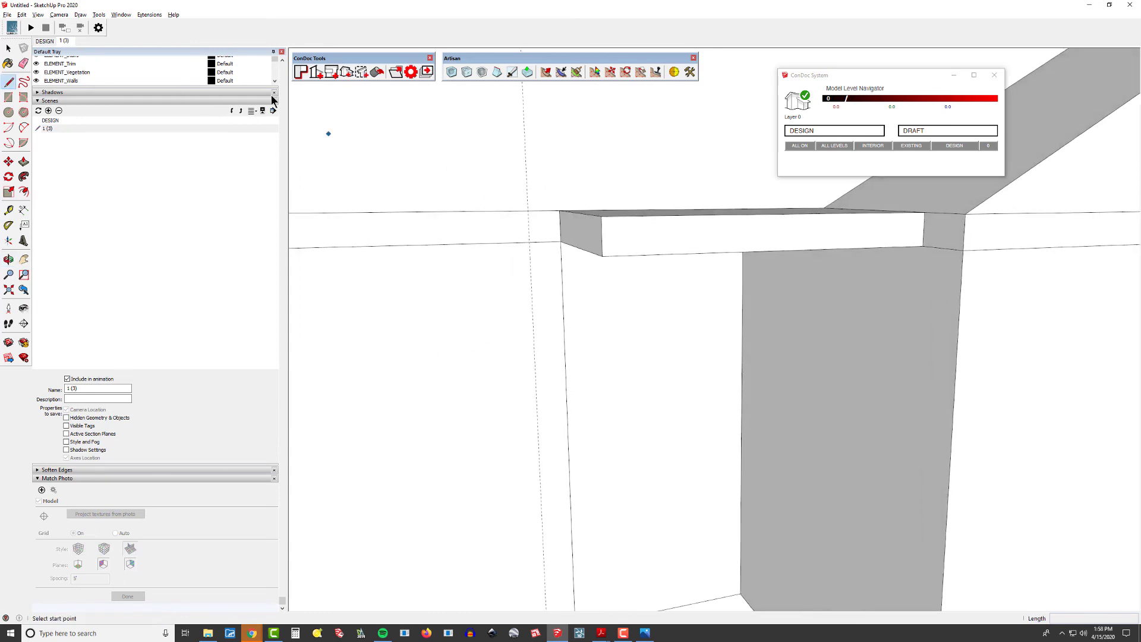
pyautogui.click(65, 41)
pyautogui.scroll(5, 796, 237)
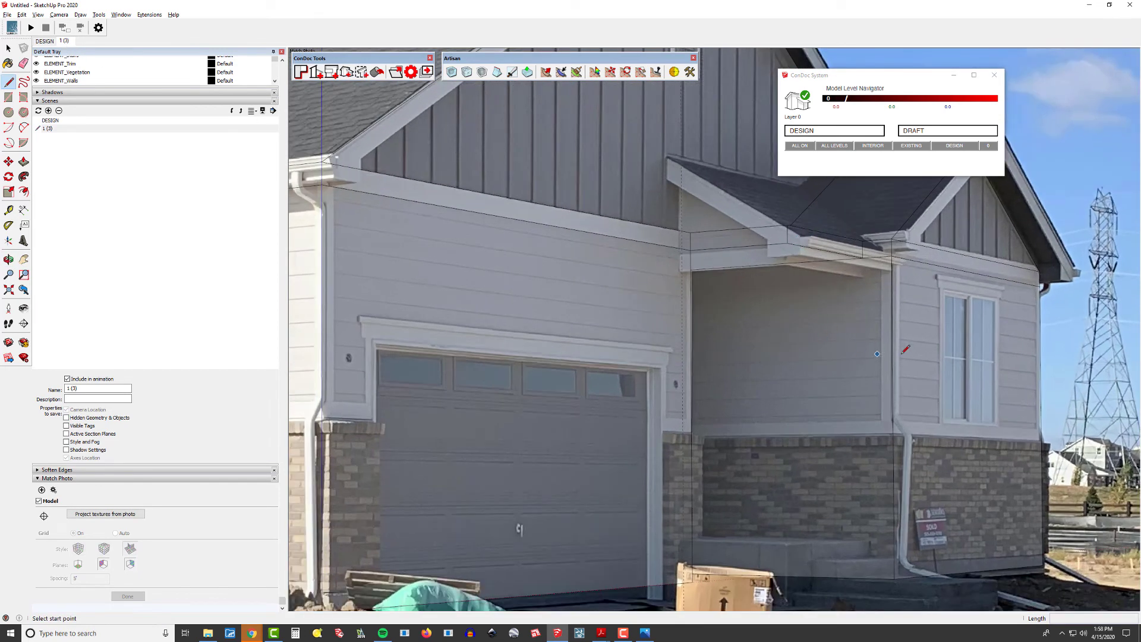
pyautogui.scroll(2, 905, 349)
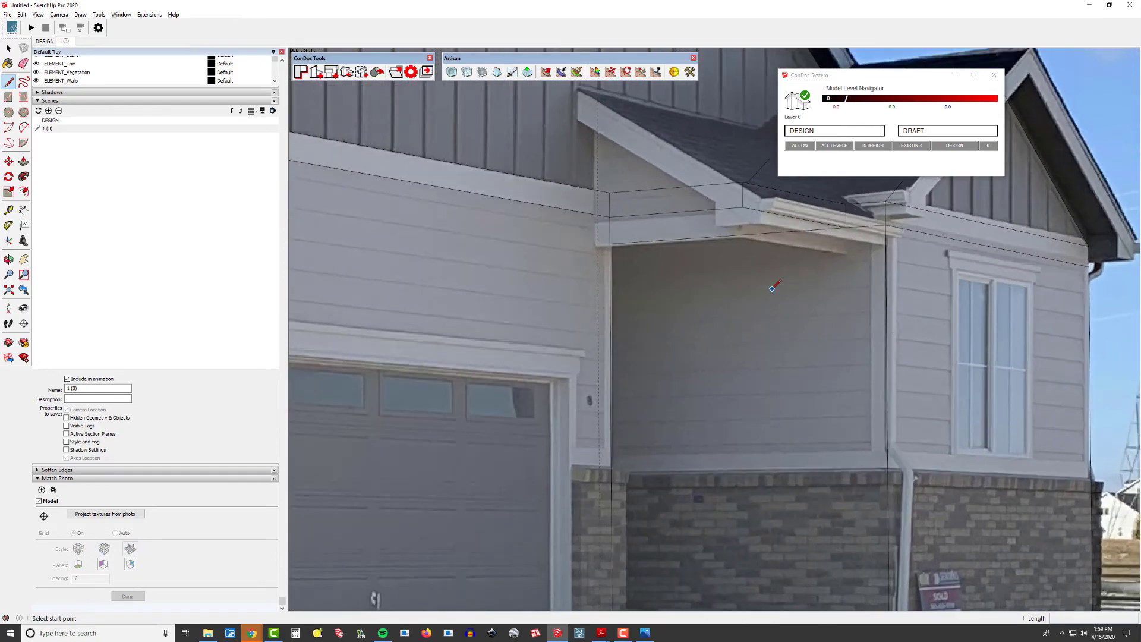
pyautogui.scroll(-3, 773, 289)
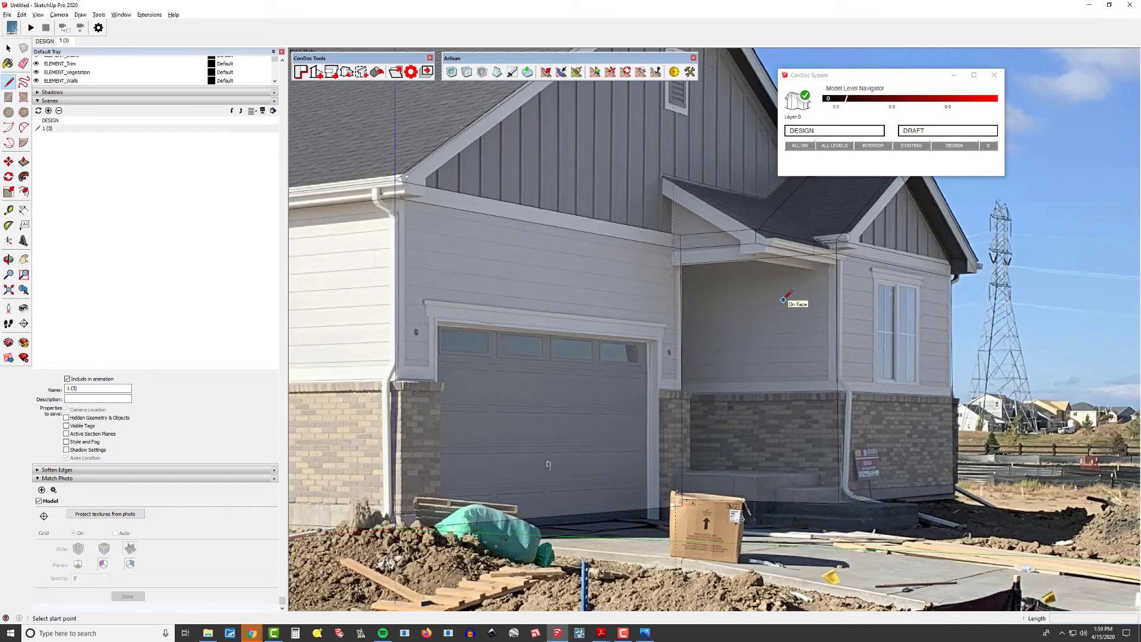
pyautogui.scroll(5, 683, 259)
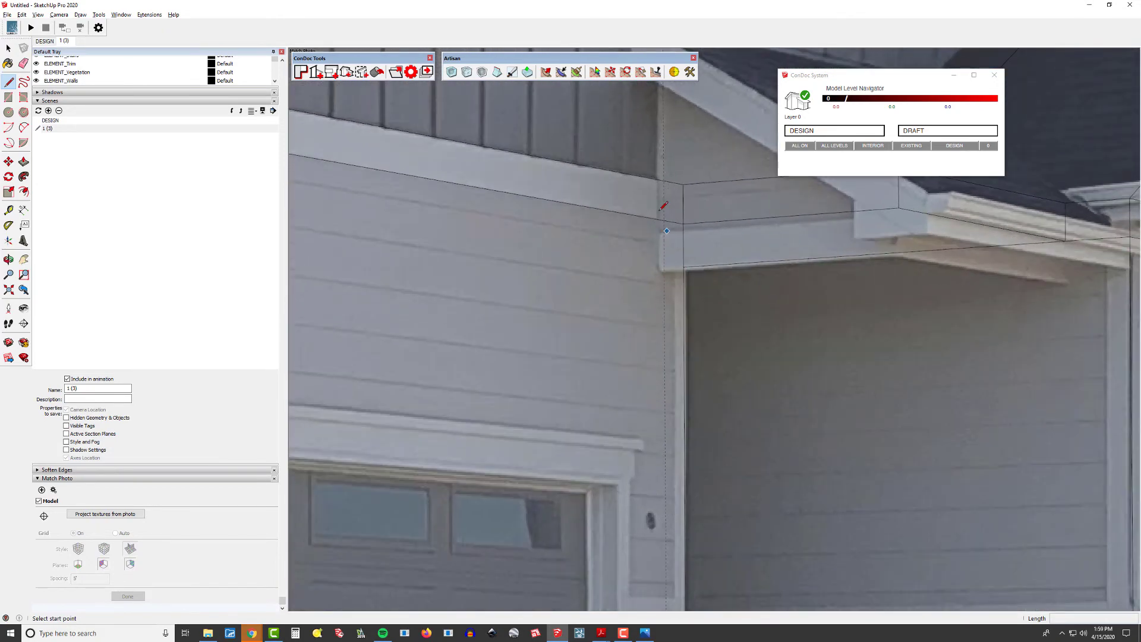
pyautogui.click(684, 265)
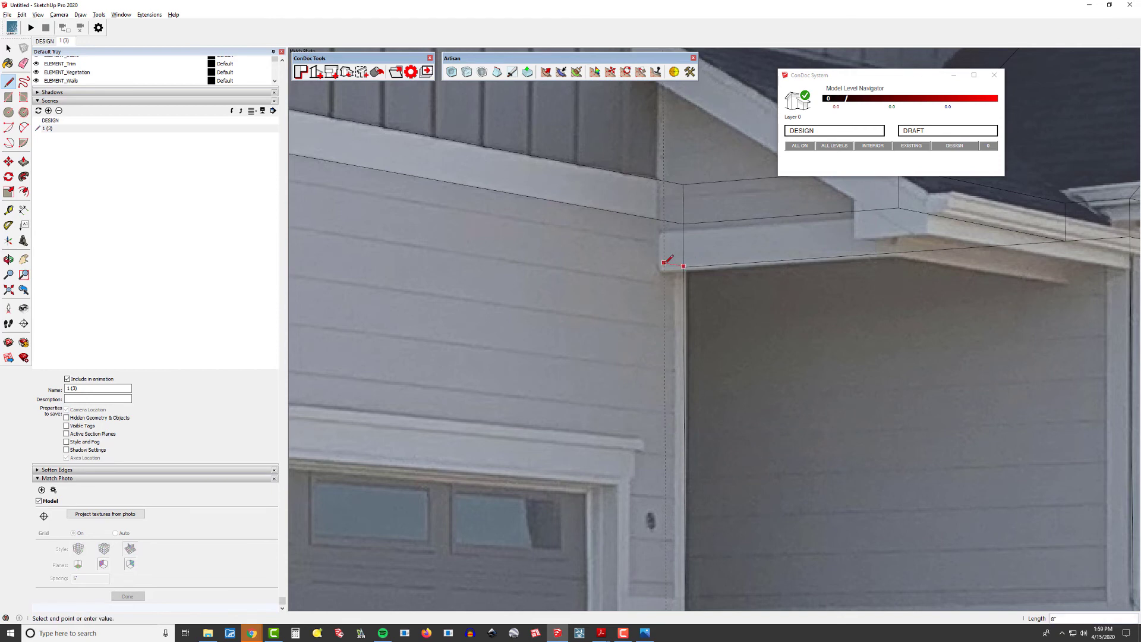
pyautogui.click(664, 262)
# - Draw a vertical line about 1' 4 17/32" long up the guide from the beam's underside to the top edge of the fascia band
pyautogui.scroll(-3, 666, 241)
pyautogui.moveTo(670, 174); pyautogui.dragTo(642, 240, button='middle')
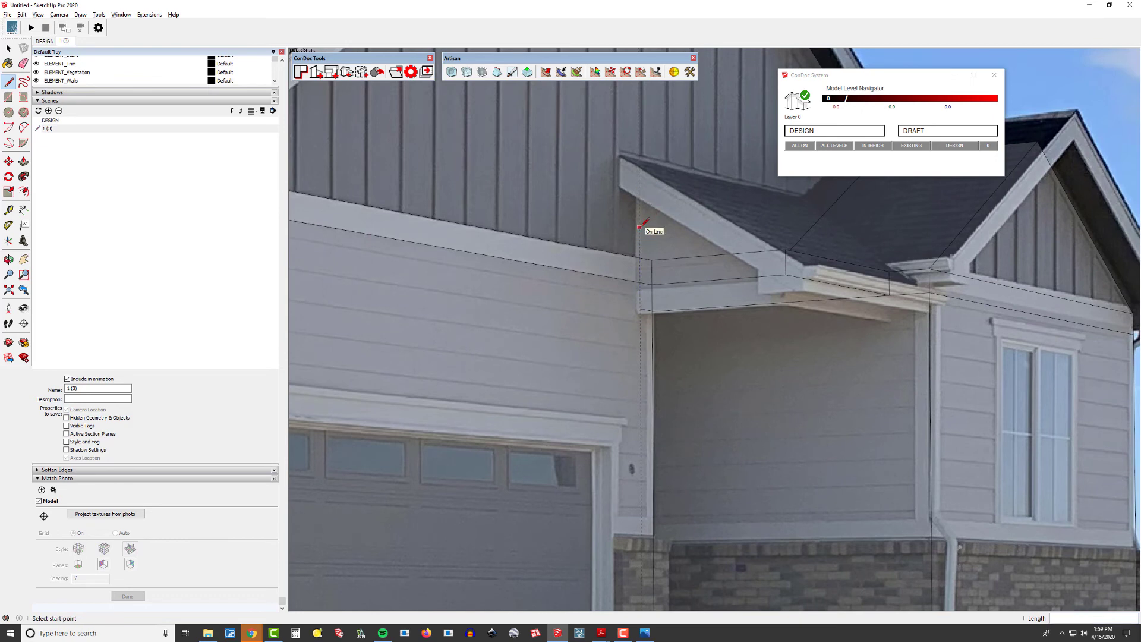
pyautogui.scroll(1, 645, 215)
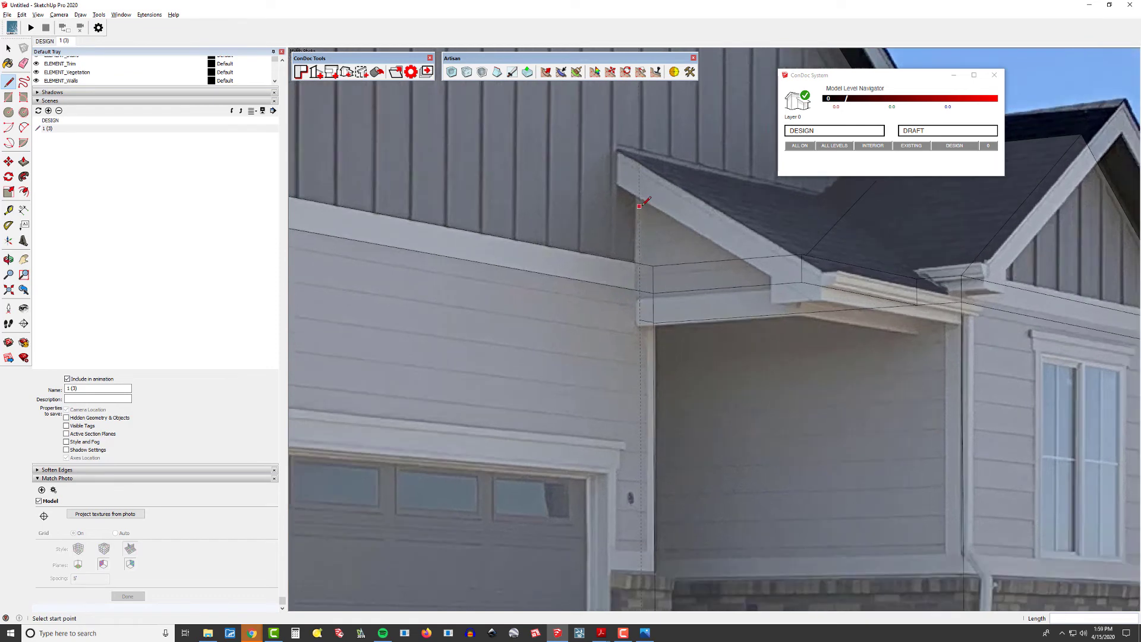
pyautogui.click(642, 317)
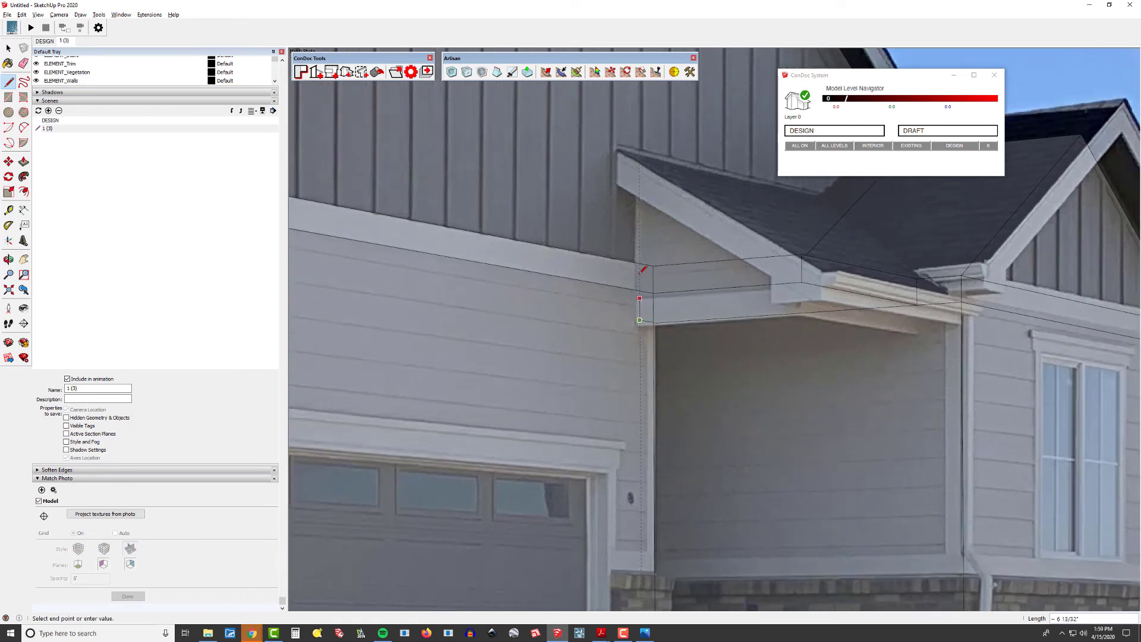
pyautogui.click(651, 267)
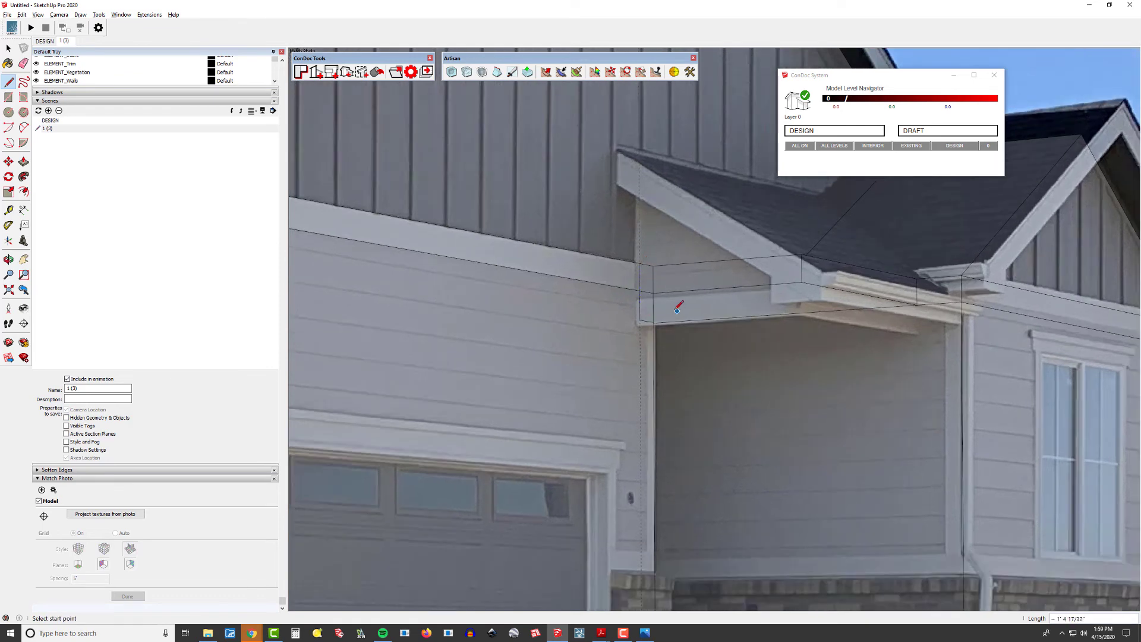
pyautogui.click(639, 263)
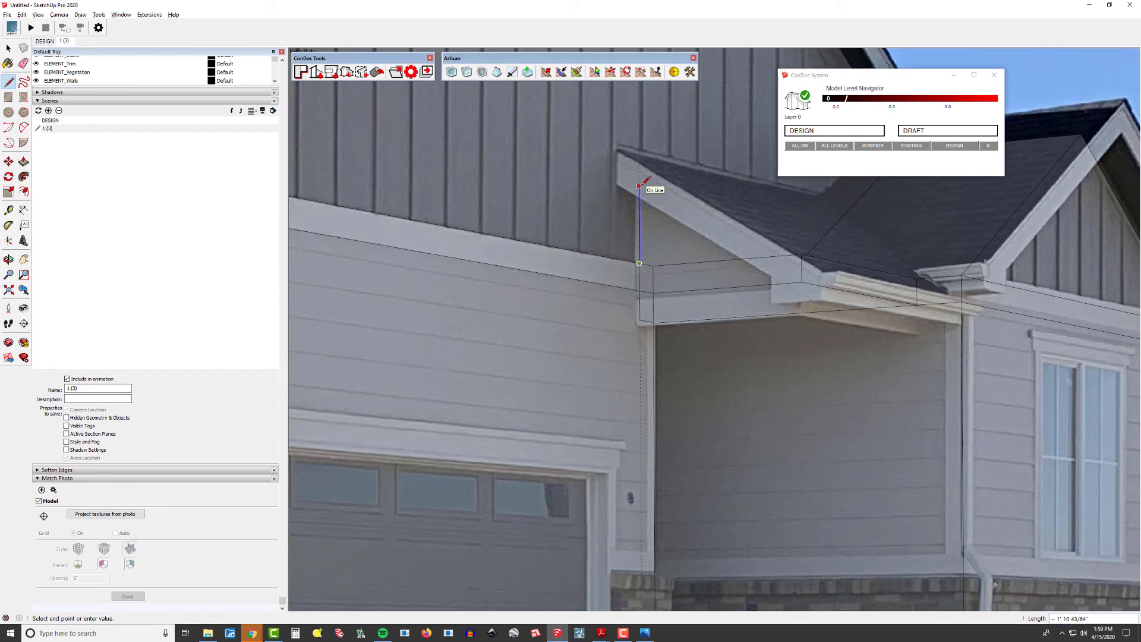
pyautogui.press('Escape')
# - Examine how the porch roof, its beam and the bay's roof meet the garage gable in the matched photo
pyautogui.scroll(-1, 691, 314)
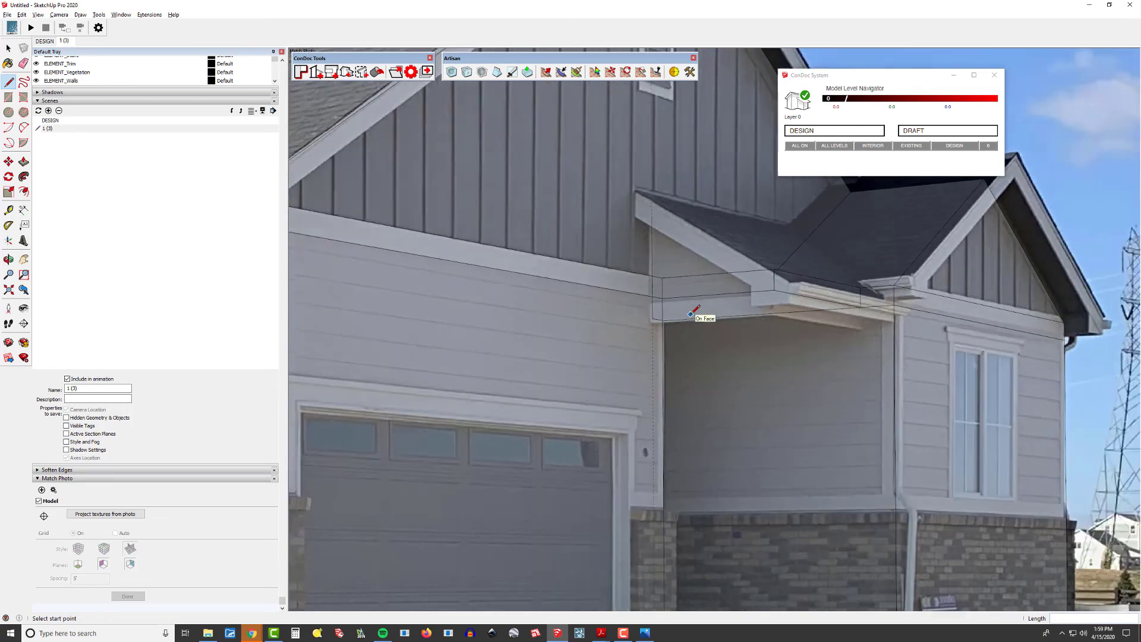
pyautogui.scroll(-1, 692, 314)
pyautogui.scroll(-1, 896, 300)
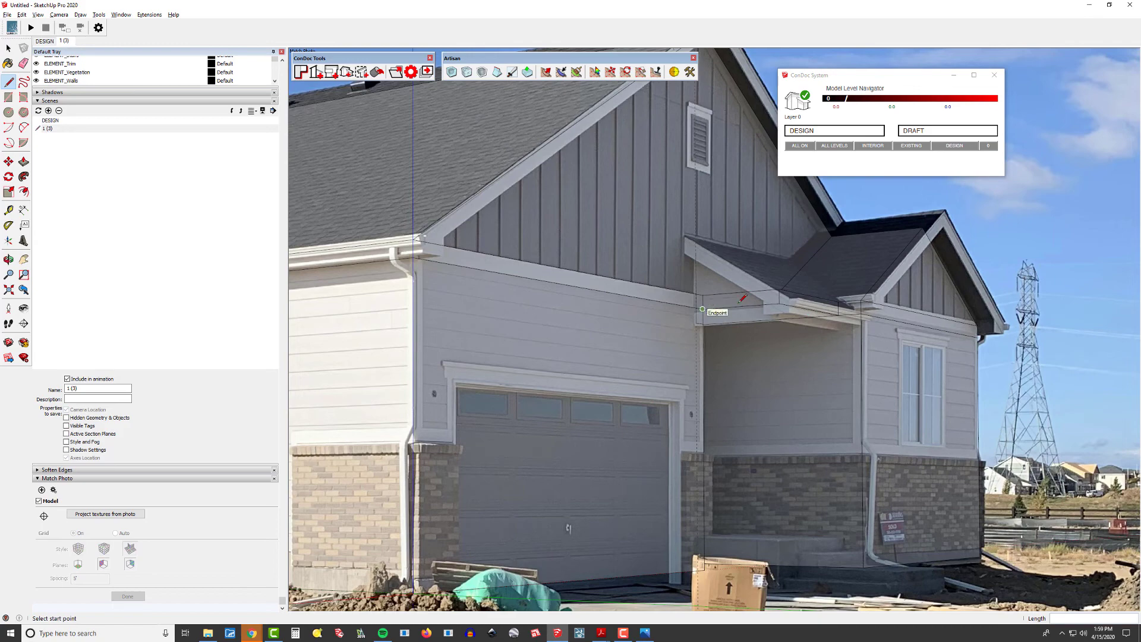
pyautogui.scroll(1, 926, 317)
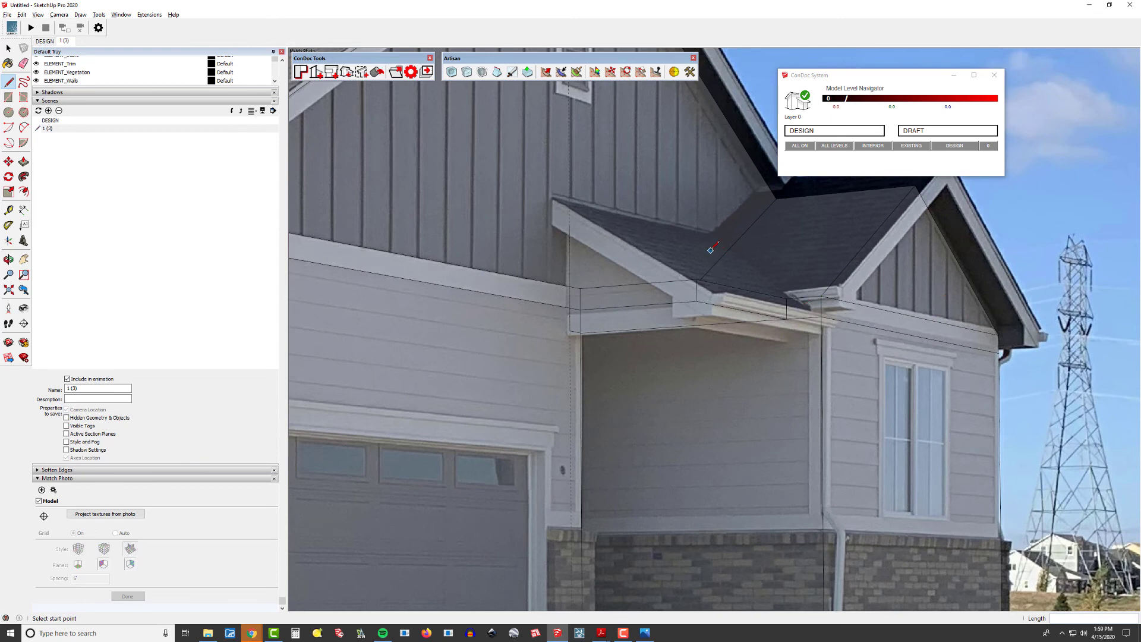
pyautogui.scroll(1, 712, 249)
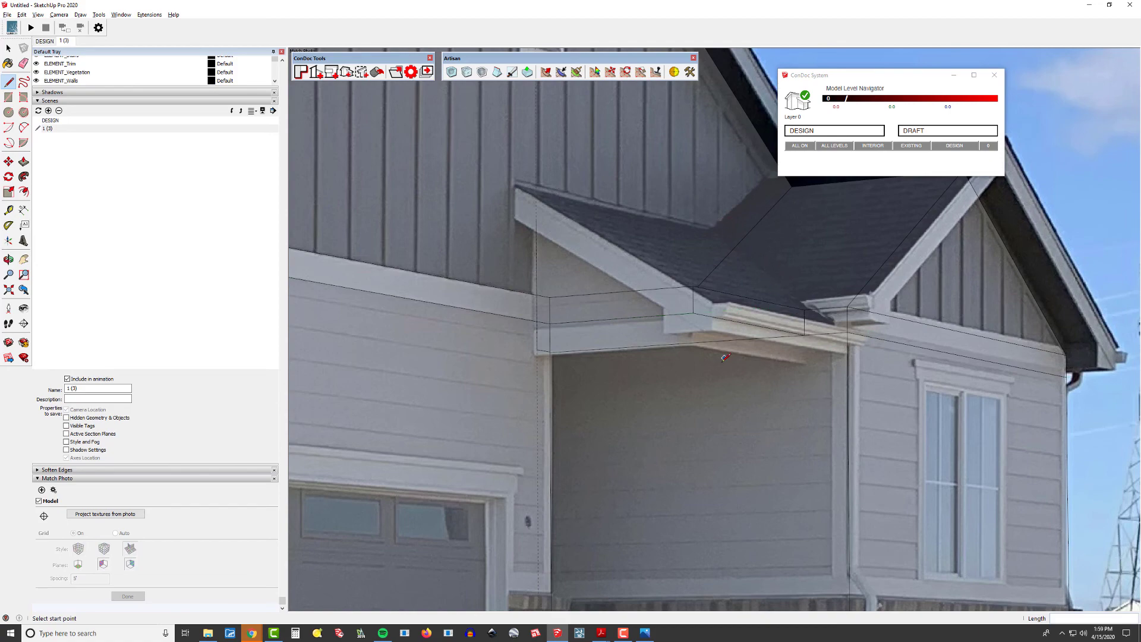
pyautogui.scroll(-2, 725, 357)
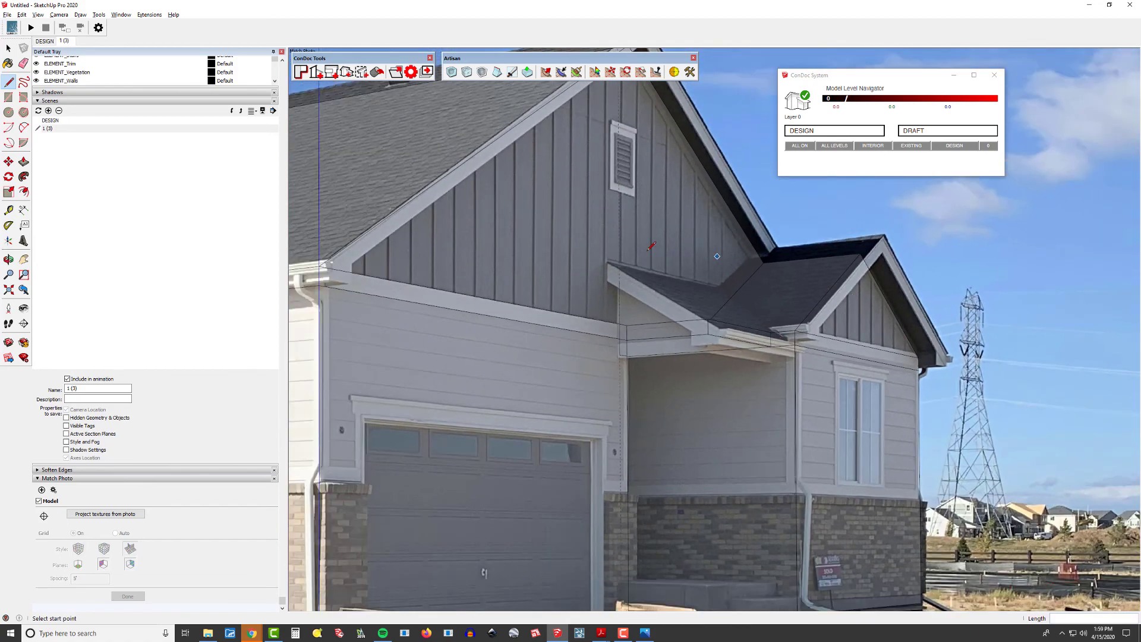
pyautogui.scroll(-1, 658, 315)
# - Erase the guide and the trial lines drawn on the garage wall beside the porch beam
pyautogui.moveTo(659, 315)
pyautogui.mouseDown(button='middle')
pyautogui.moveTo(433, 466)
pyautogui.moveTo(560, 357)
pyautogui.mouseUp(button='middle')
pyautogui.press('e')
pyautogui.moveTo(531, 336)
pyautogui.mouseDown()
pyautogui.moveTo(594, 375)
pyautogui.moveTo(581, 402)
pyautogui.mouseUp()
pyautogui.scroll(-2, 573, 397)
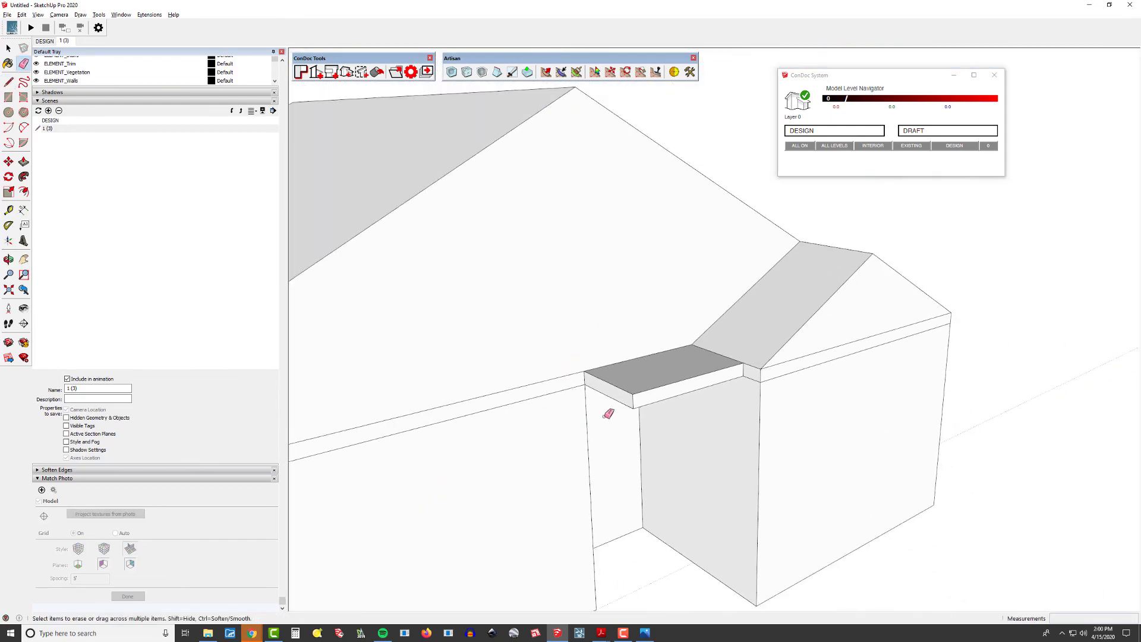
pyautogui.moveTo(743, 337)
pyautogui.keyDown('shift'); pyautogui.mouseDown(button='middle')
pyautogui.moveTo(776, 330)
pyautogui.moveTo(693, 356)
pyautogui.mouseUp(button='middle'); pyautogui.keyUp('shift')
pyautogui.scroll(-2, 693, 355)
pyautogui.moveTo(726, 394); pyautogui.dragTo(619, 303, button='middle')
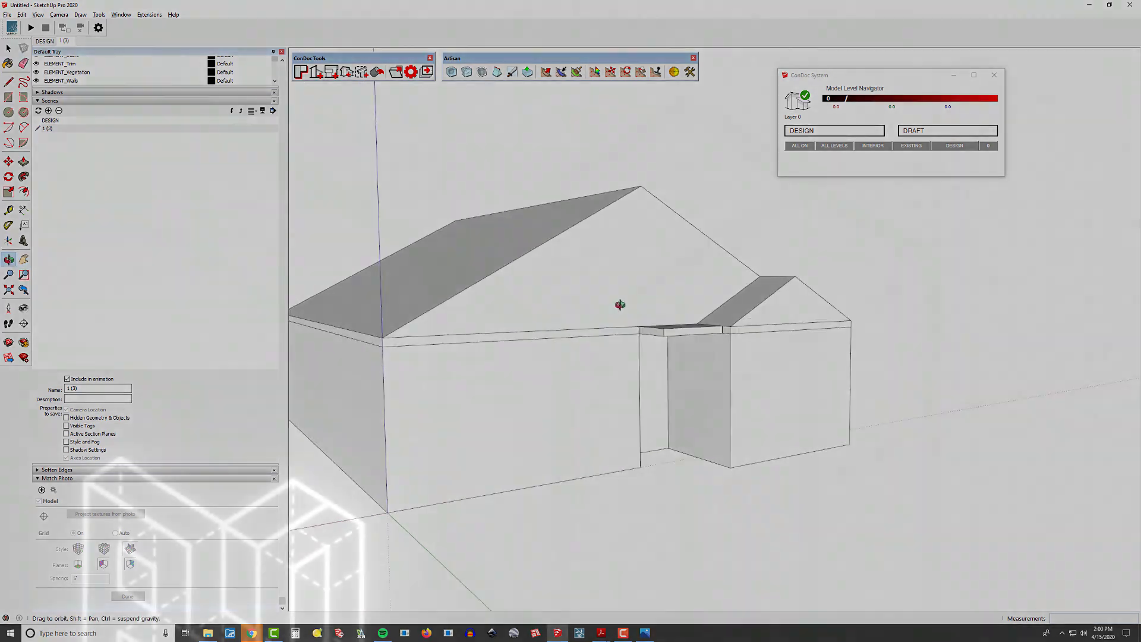